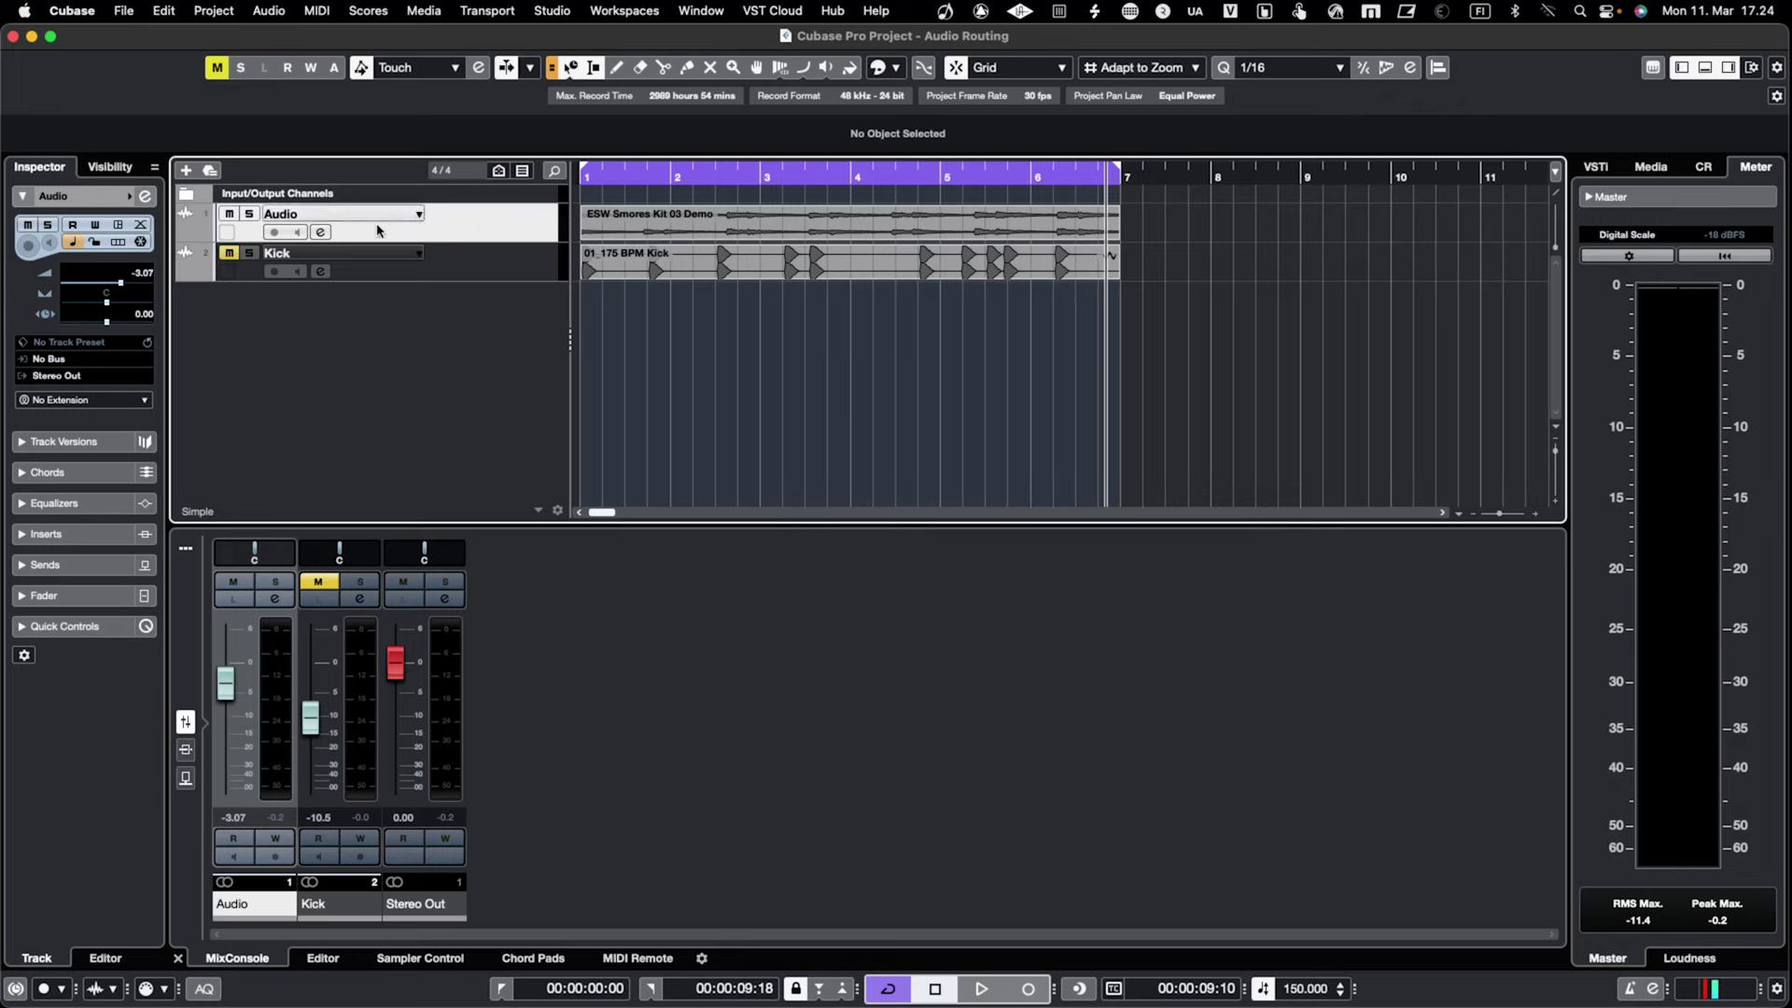
# - Check the output routing of the Audio and Kick tracks, and play back the Audio track without reverb
pyautogui.click(471, 267)
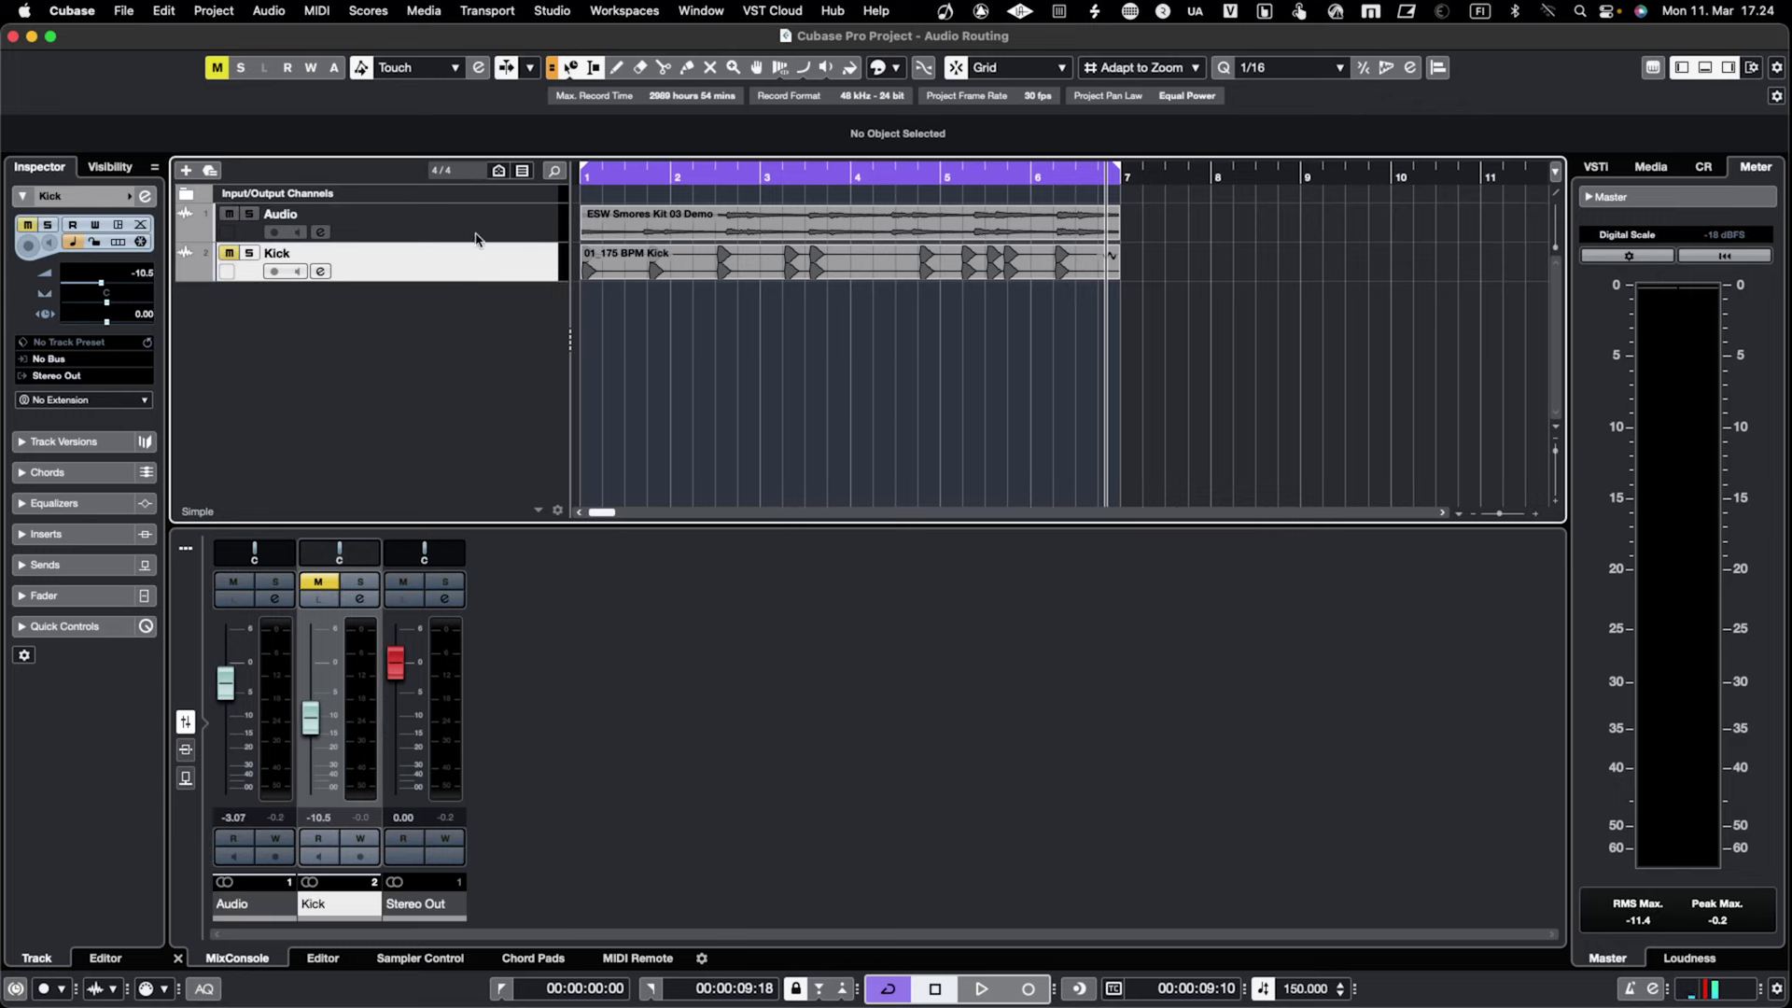
pyautogui.click(475, 237)
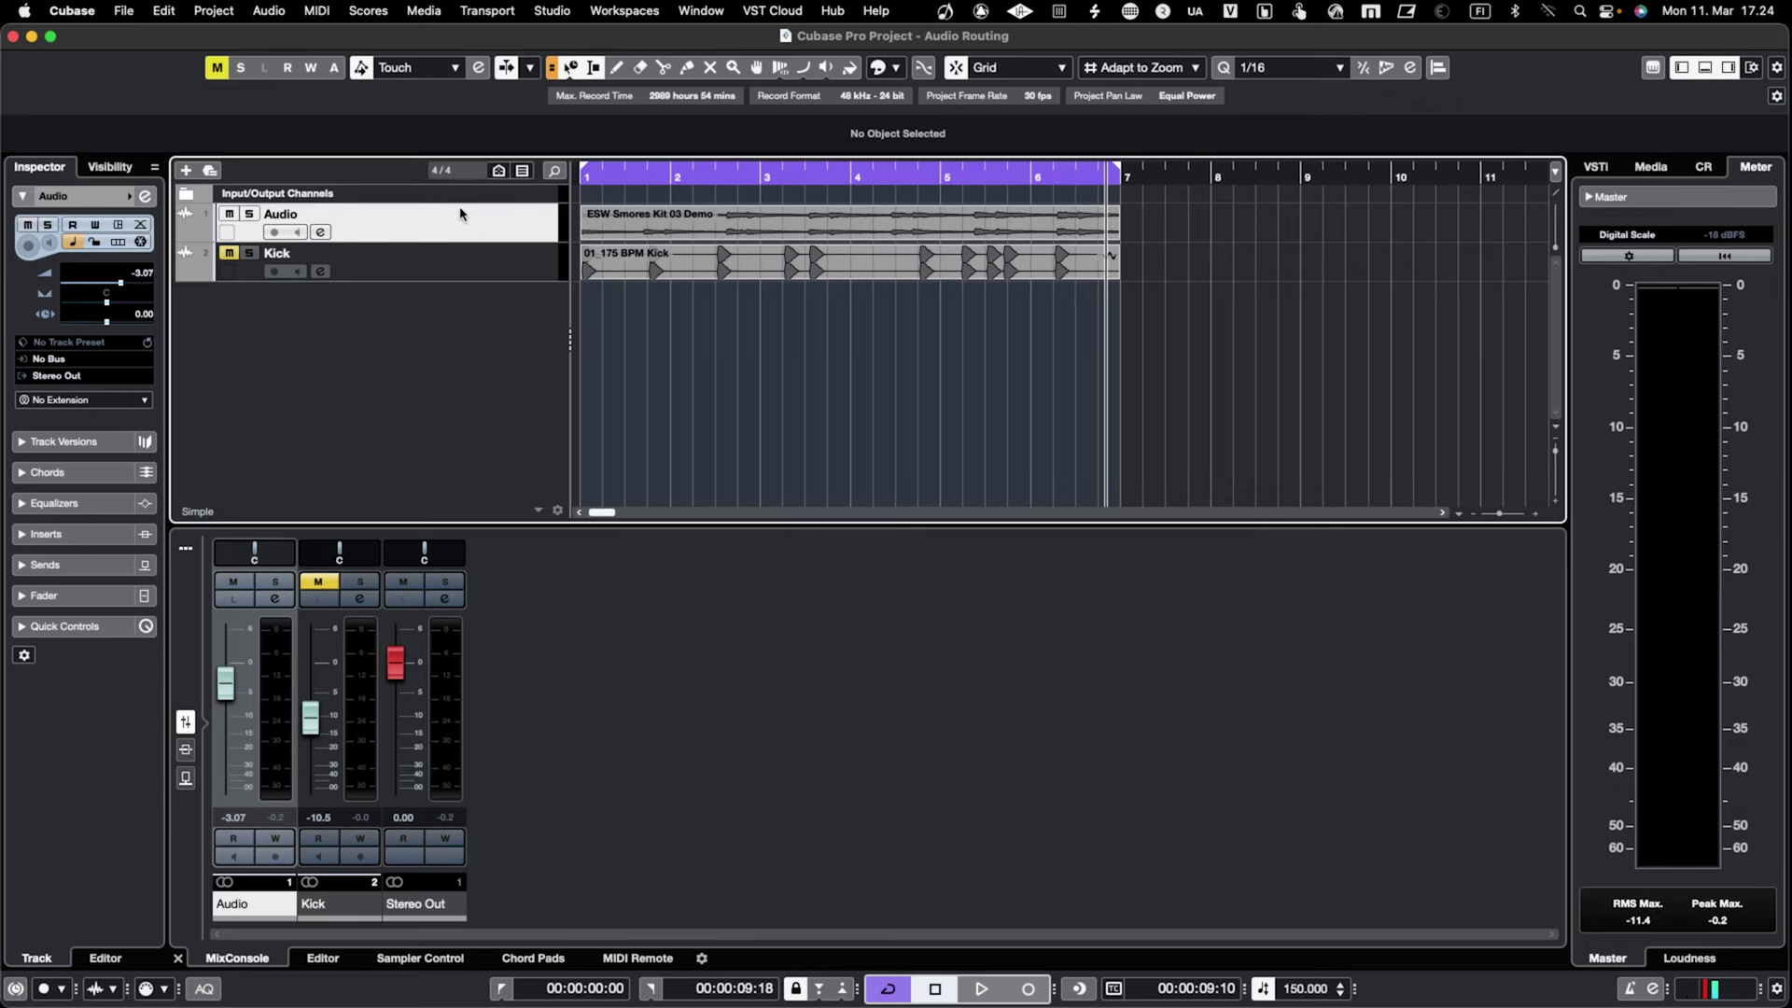
pyautogui.click(443, 270)
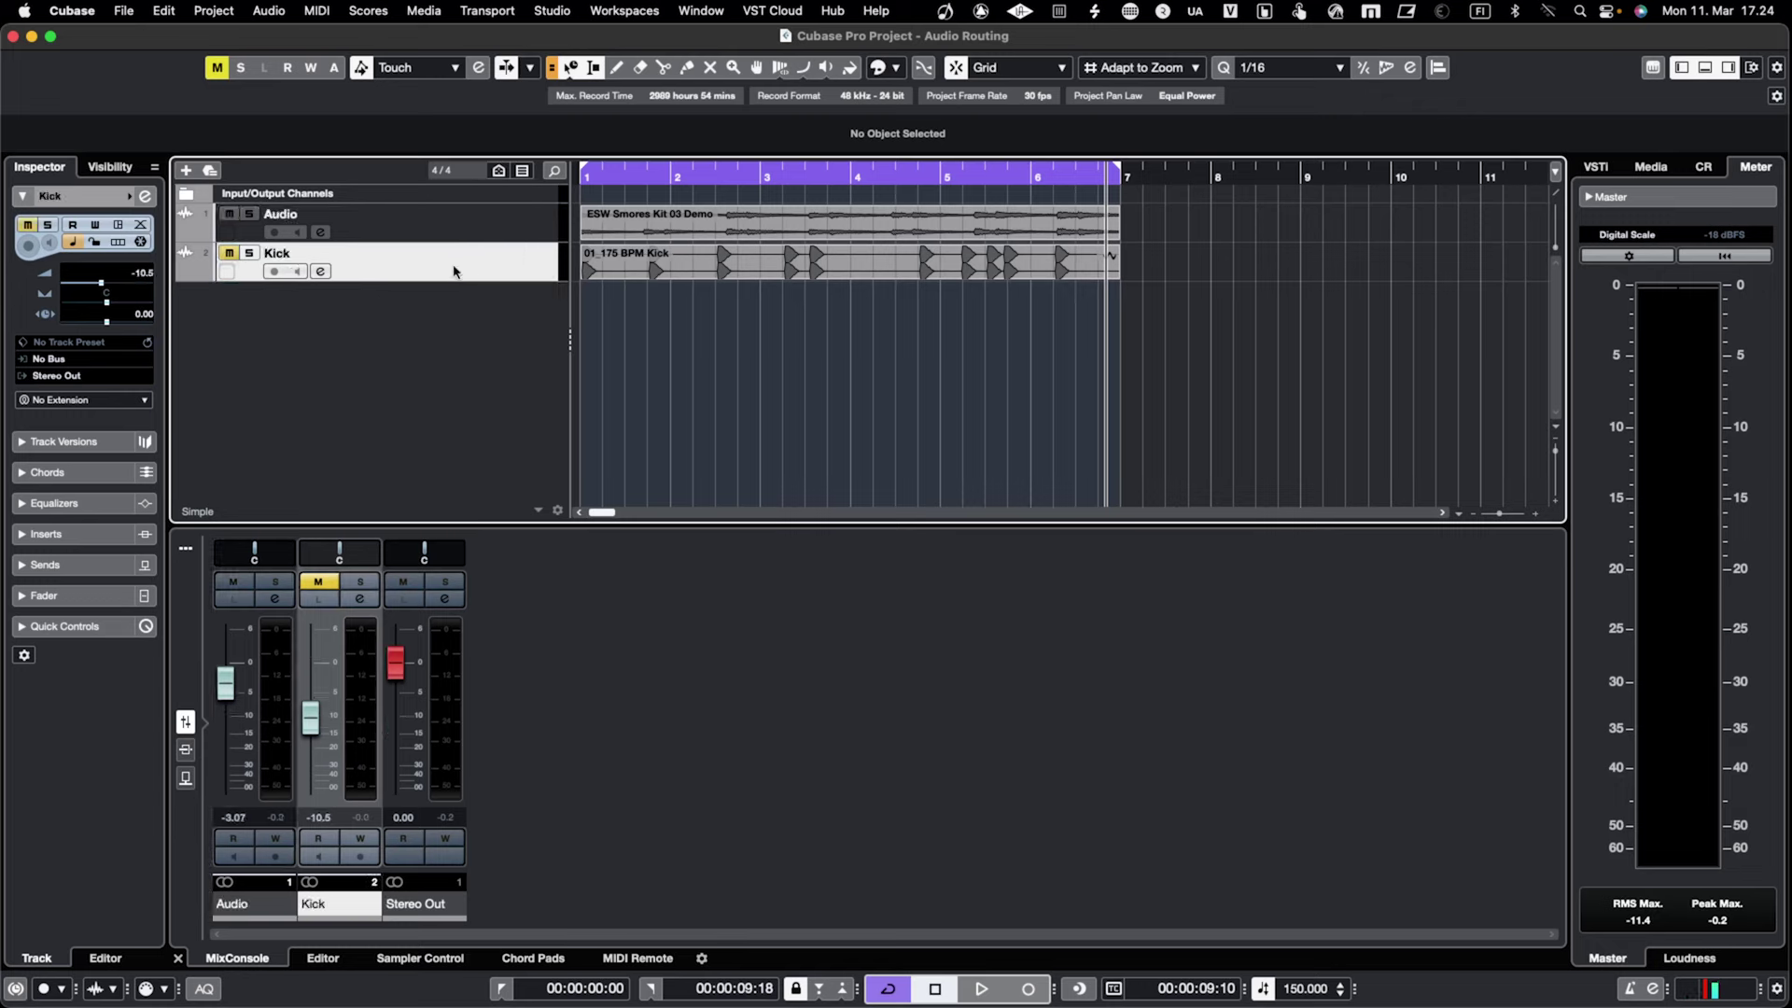
pyautogui.click(457, 219)
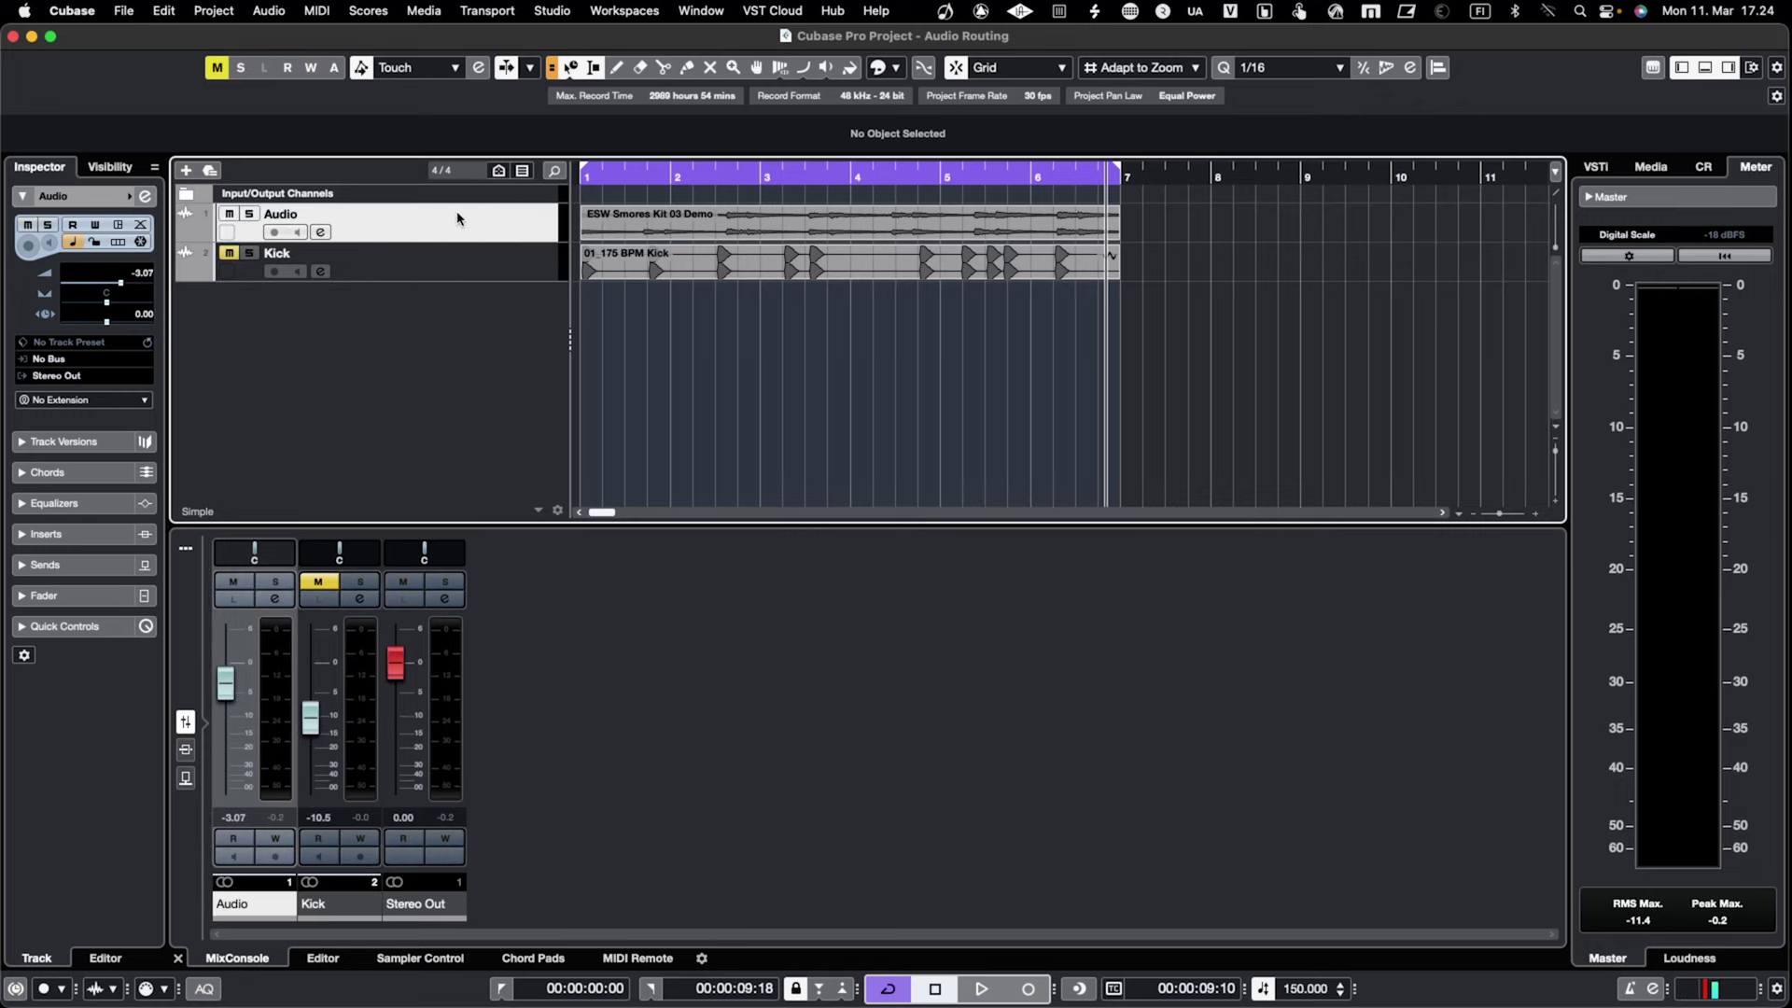
pyautogui.click(438, 271)
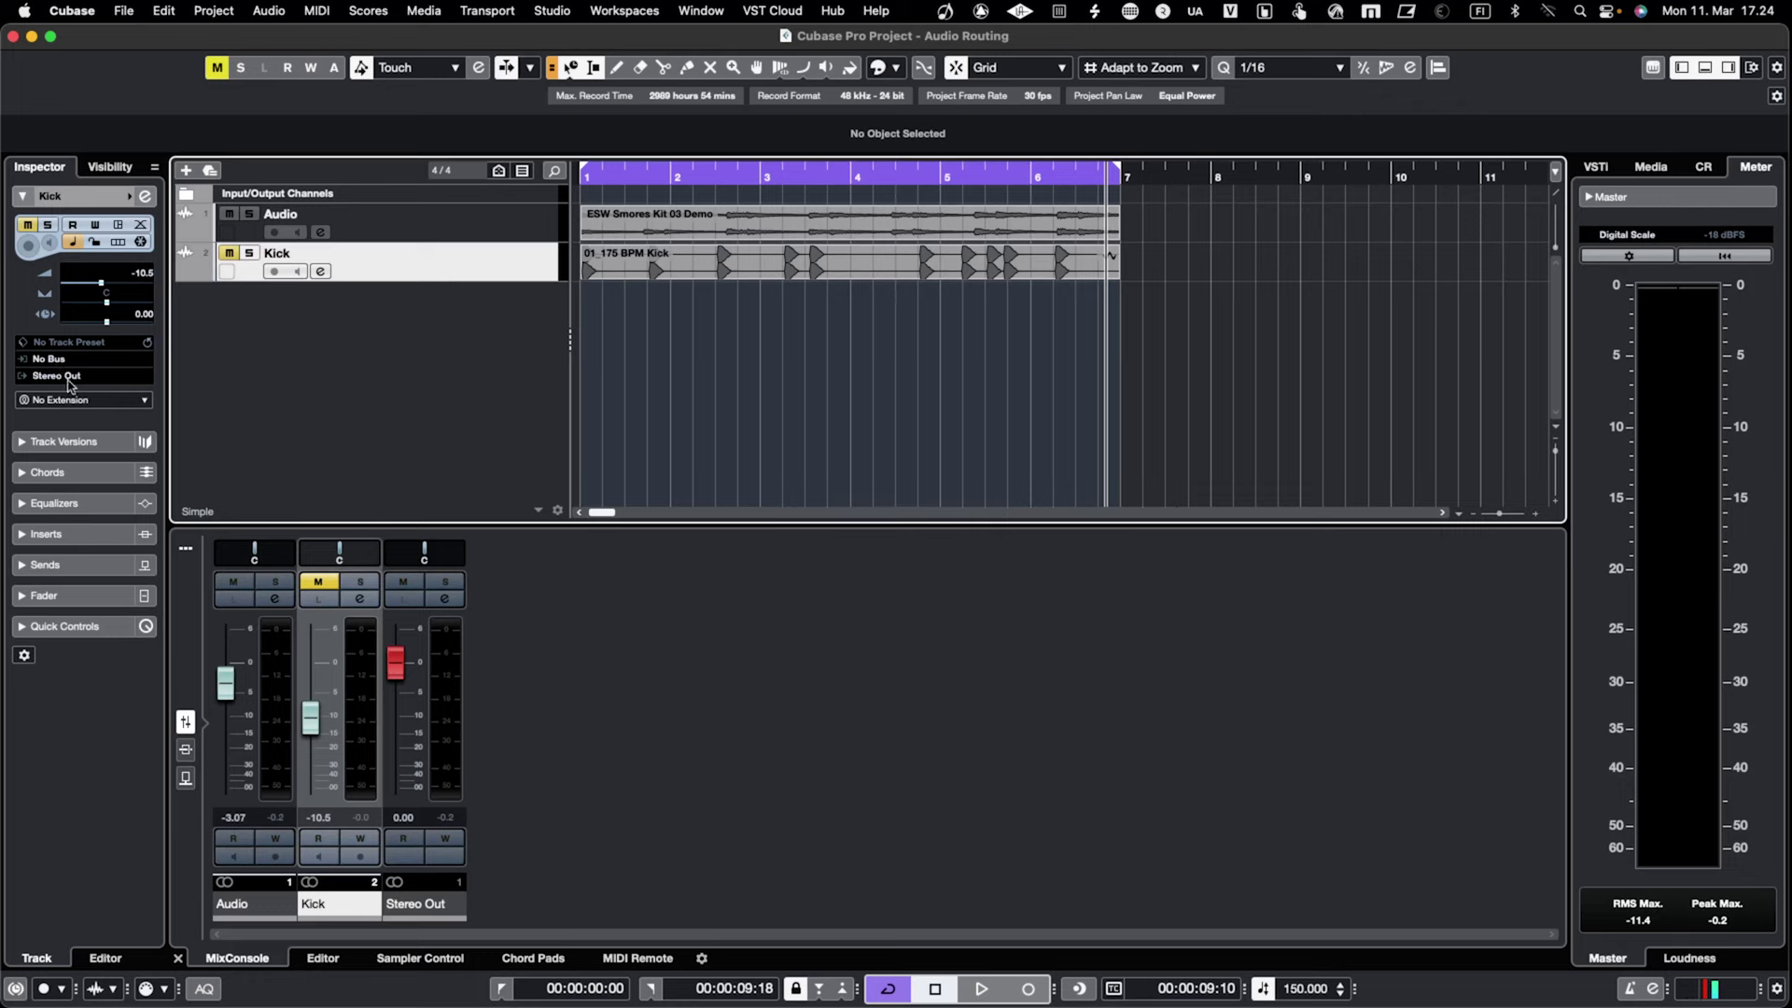
pyautogui.click(428, 226)
pyautogui.press('space')
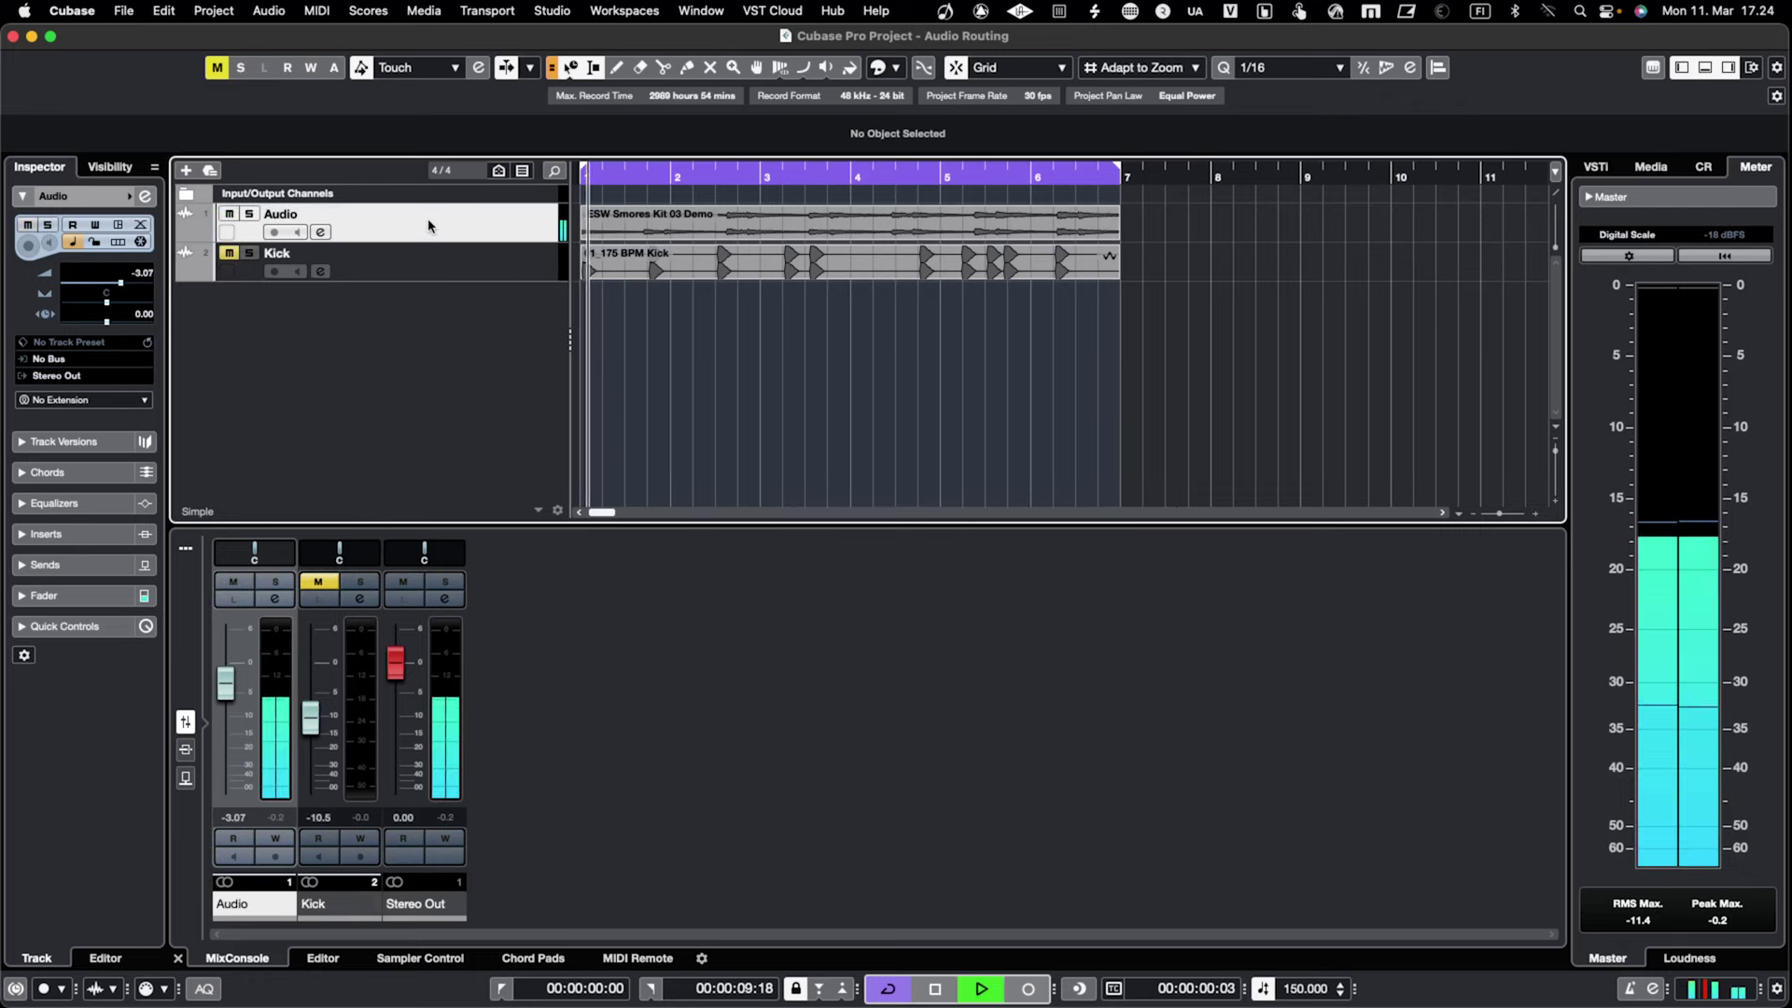
pyautogui.press('space')
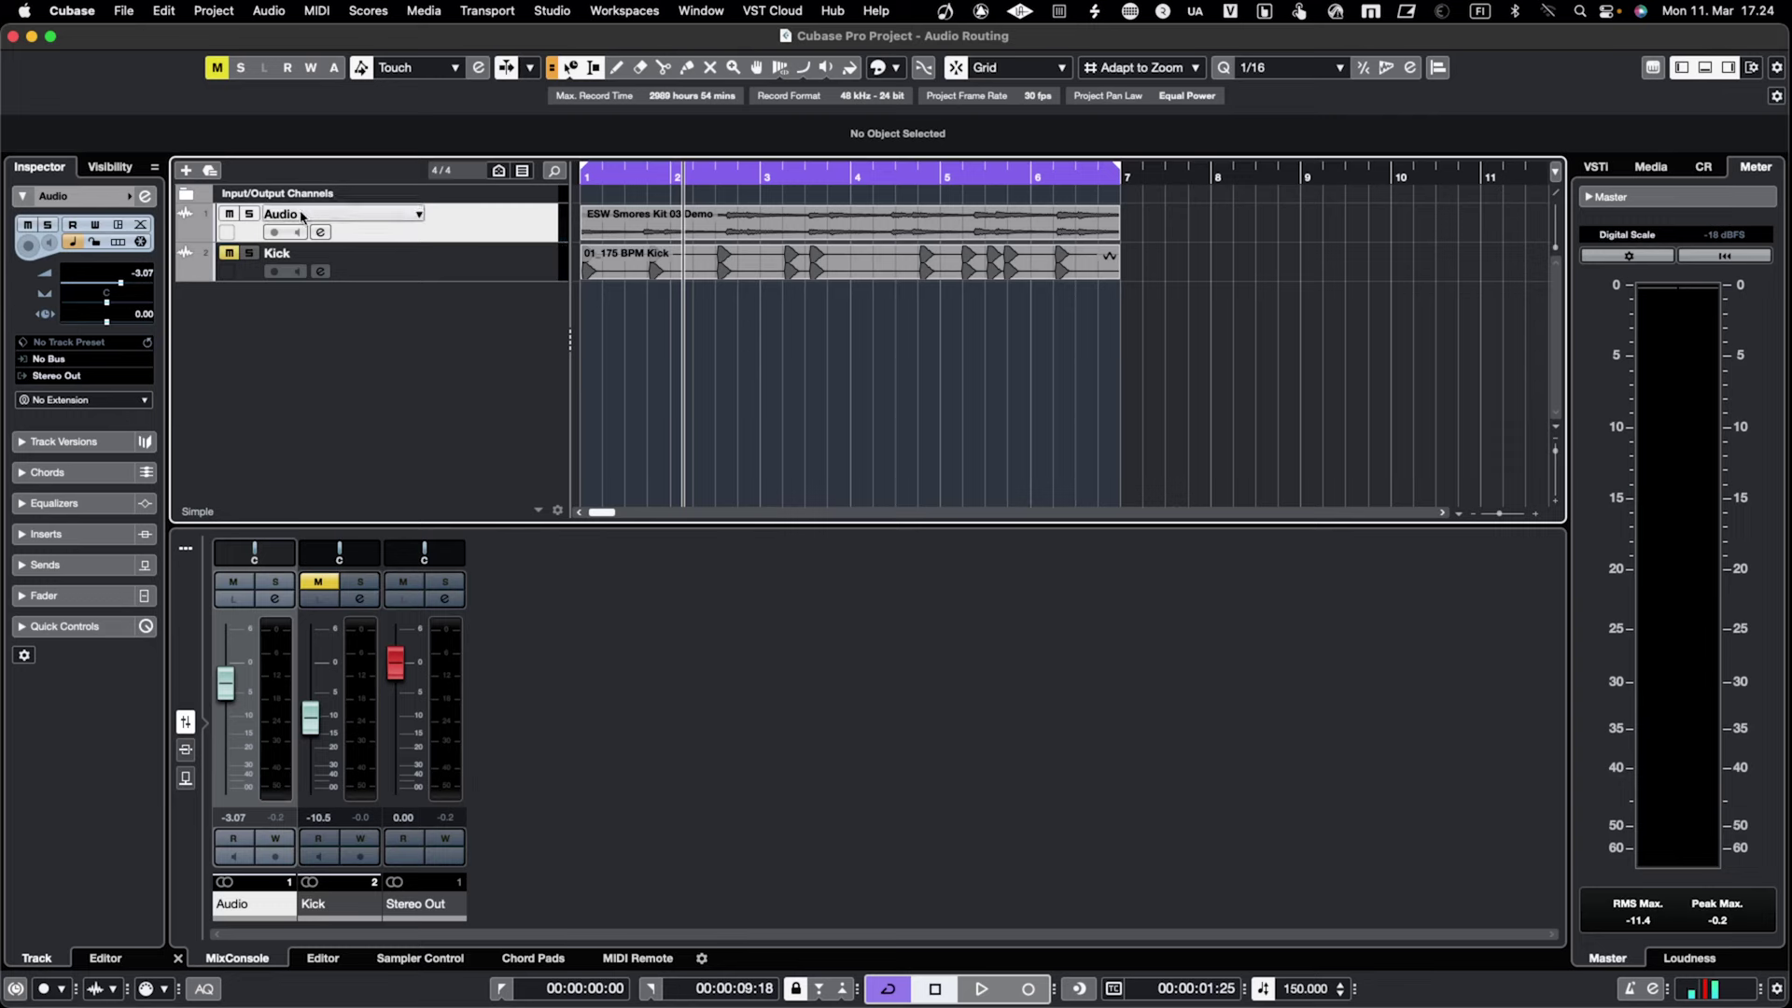
# - Add a stereo FX channel named Plate Reverb to the selected Audio track, using UADx Pure Plate Reverb, routed to Stereo Out inside a folder
pyautogui.rightClick(466, 226)
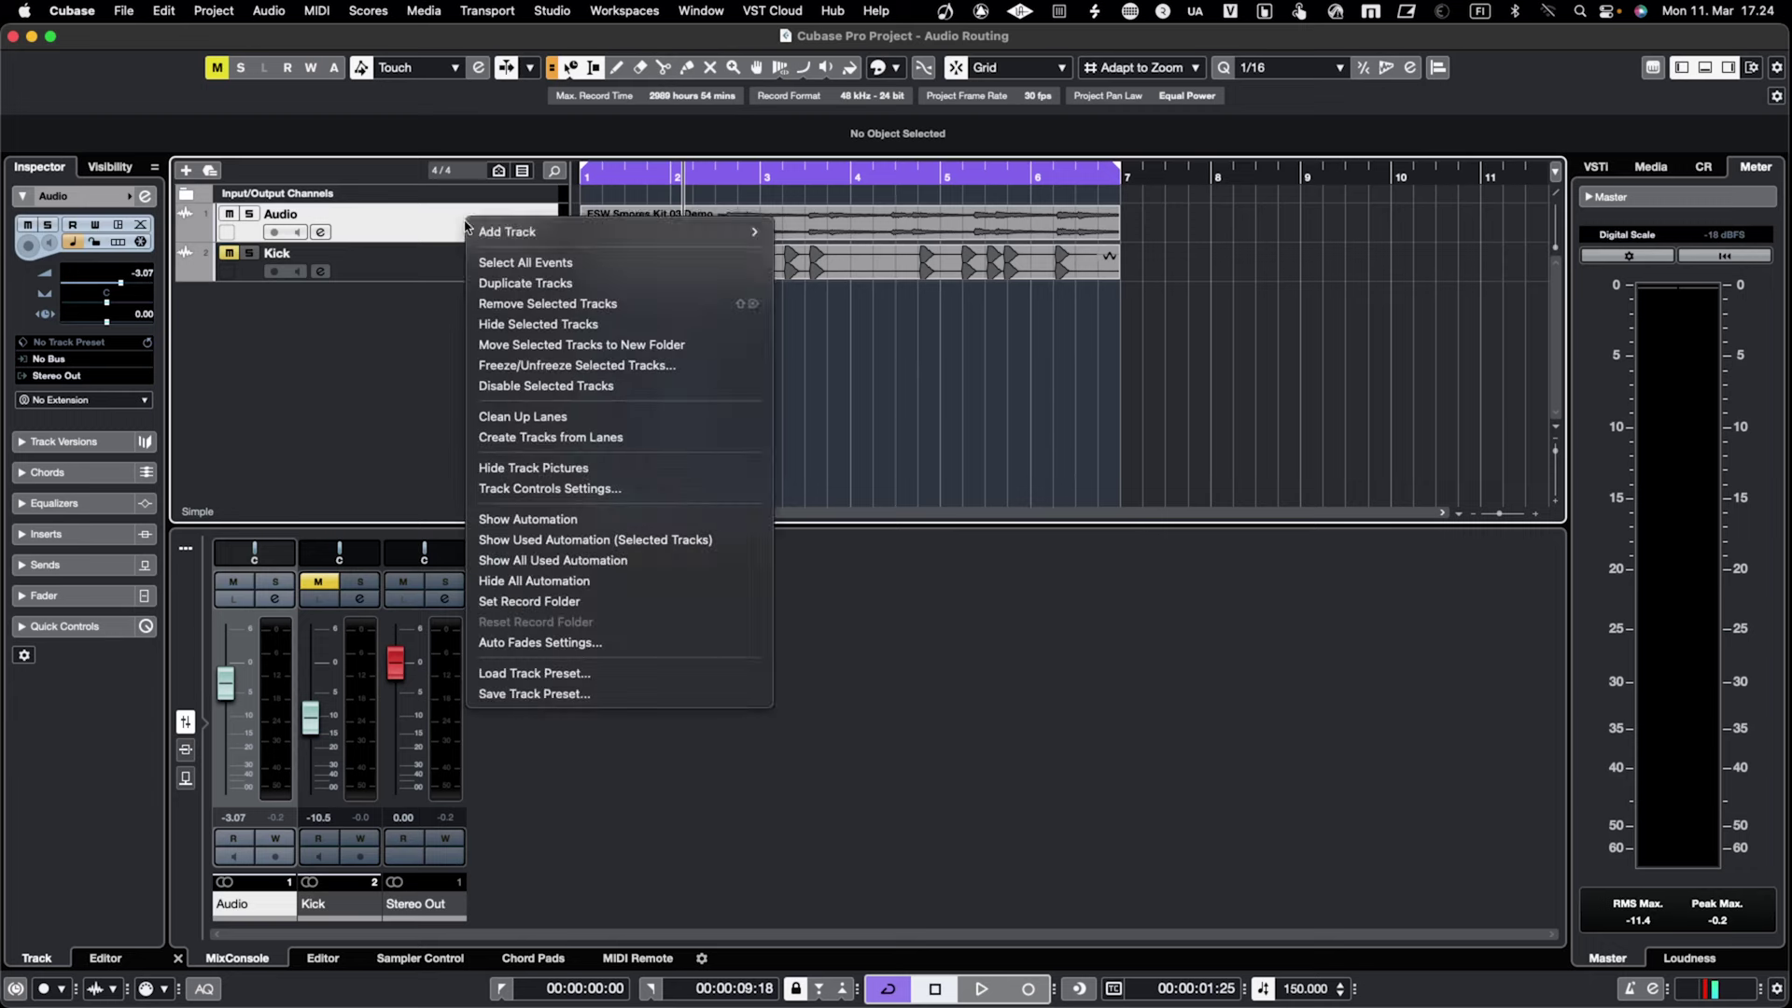
pyautogui.moveTo(492, 235)
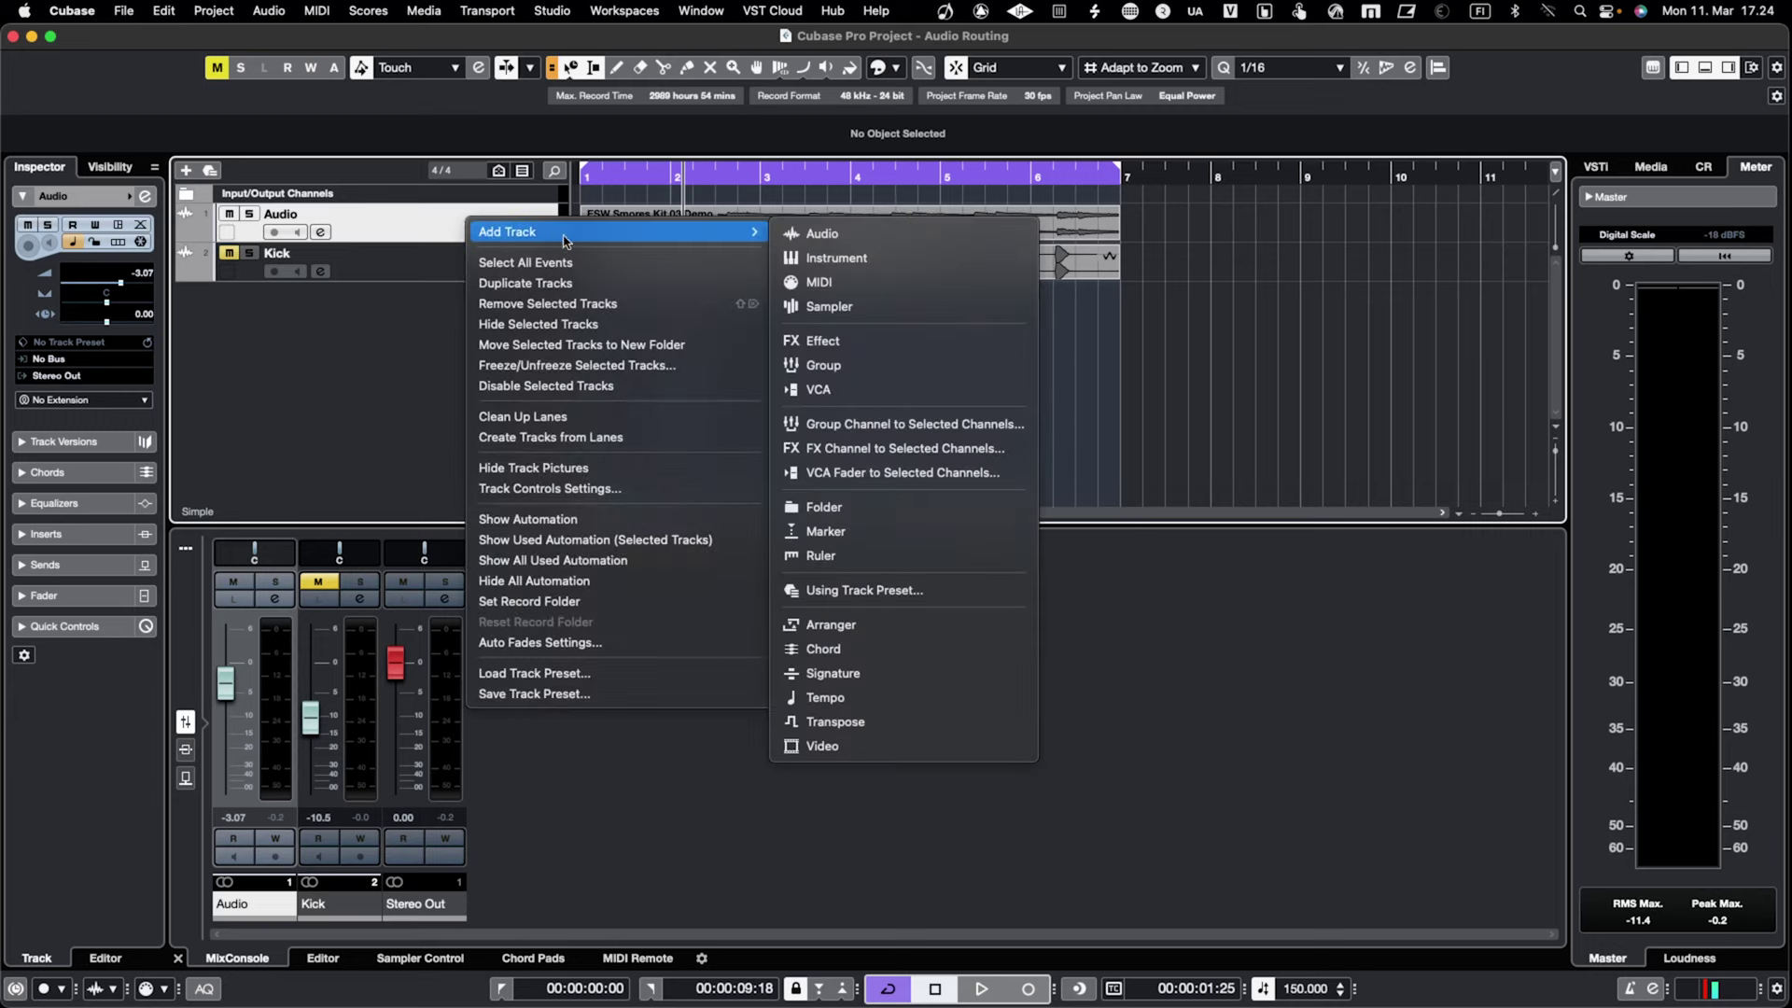
pyautogui.click(893, 449)
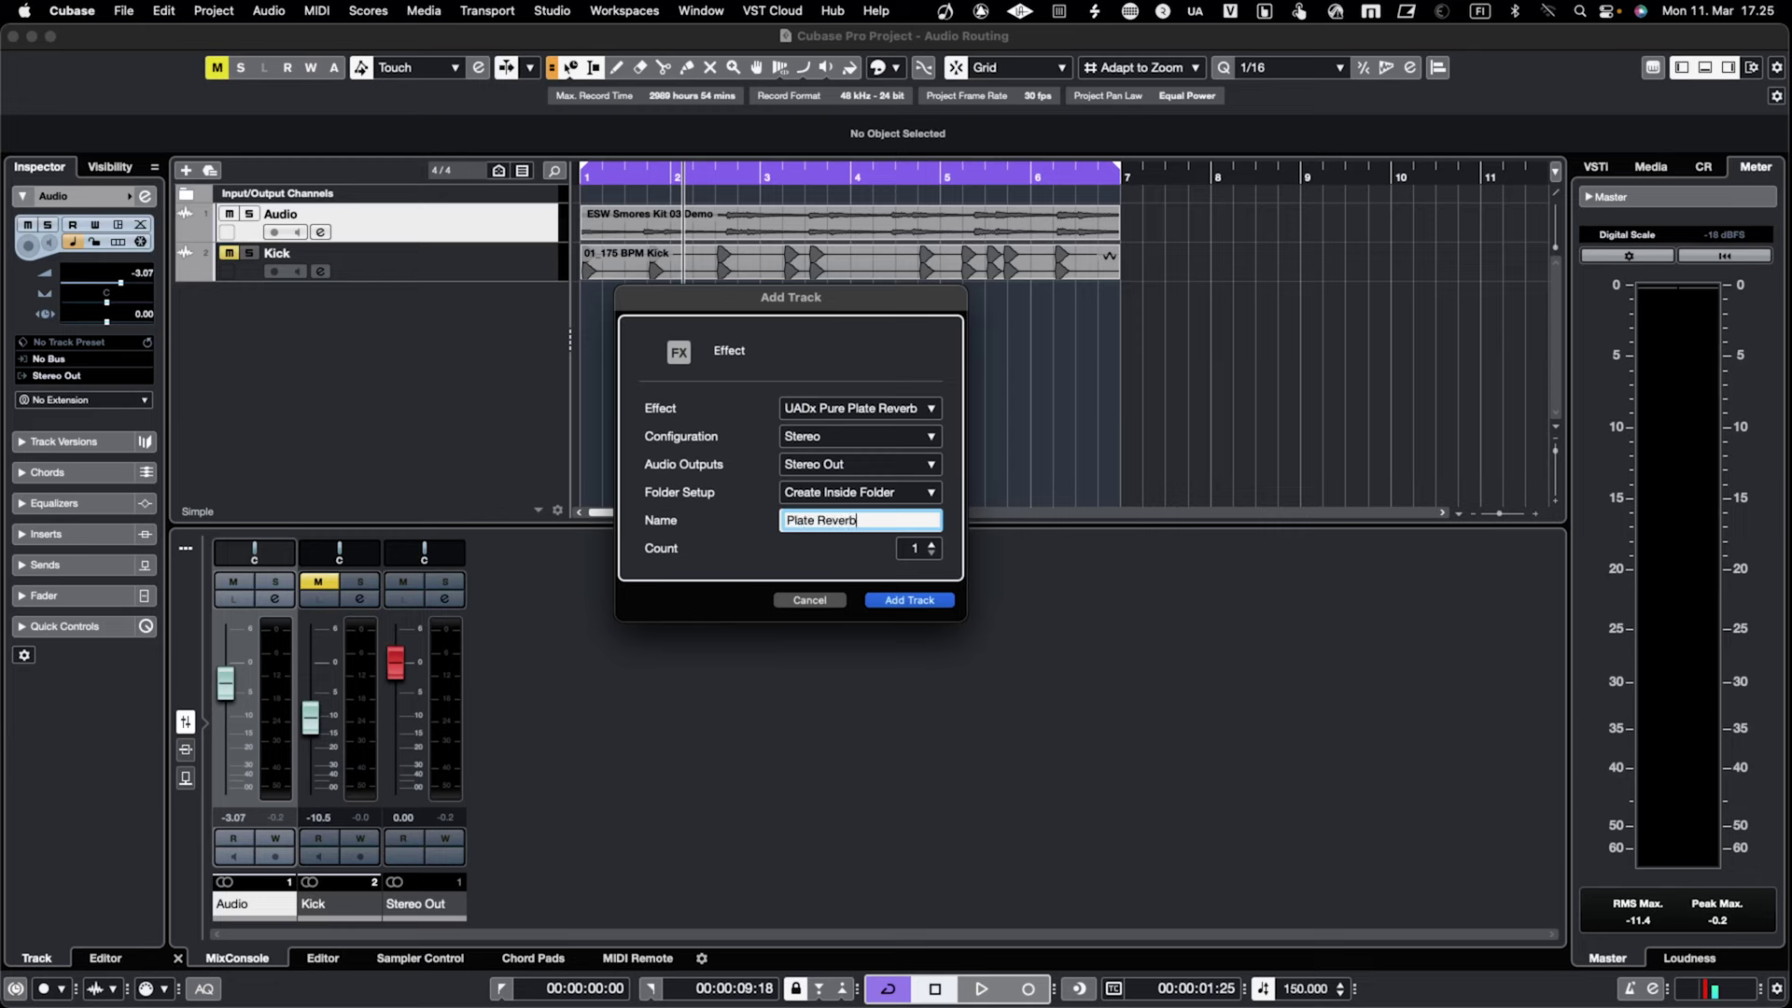
pyautogui.press('Return')
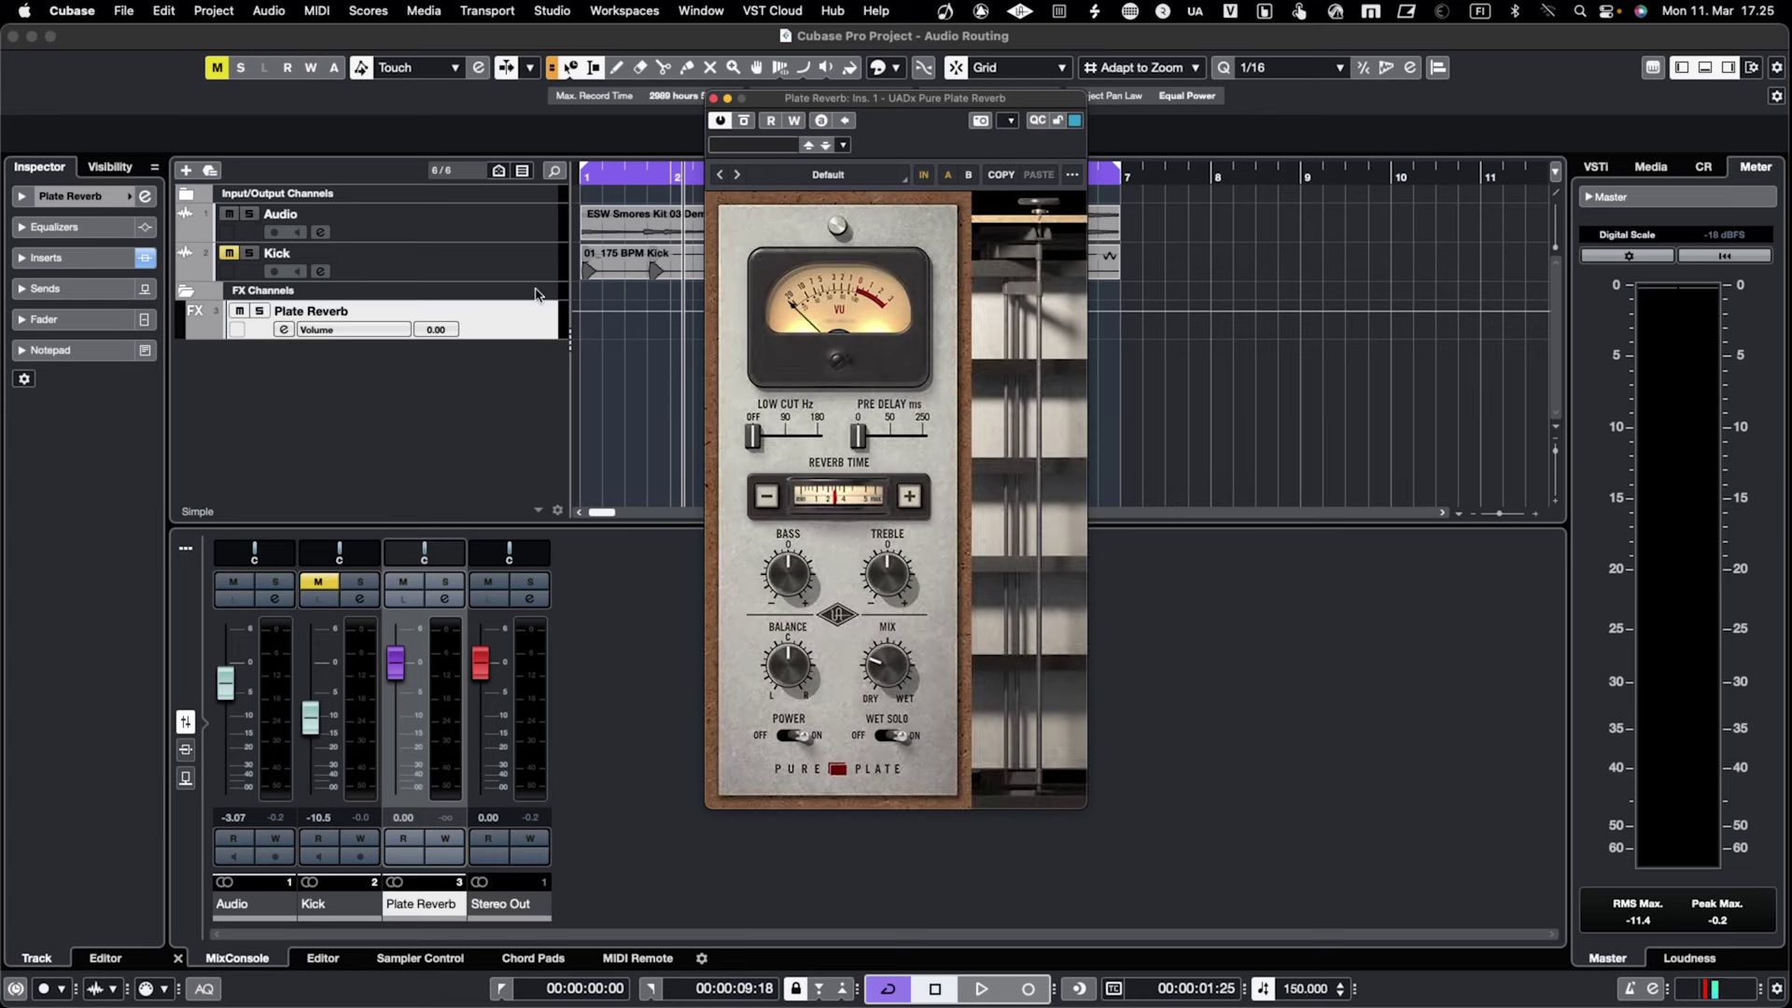
# - Show the Audio track's sends and move the reverb plug-in window away from the track list
pyautogui.click(472, 230)
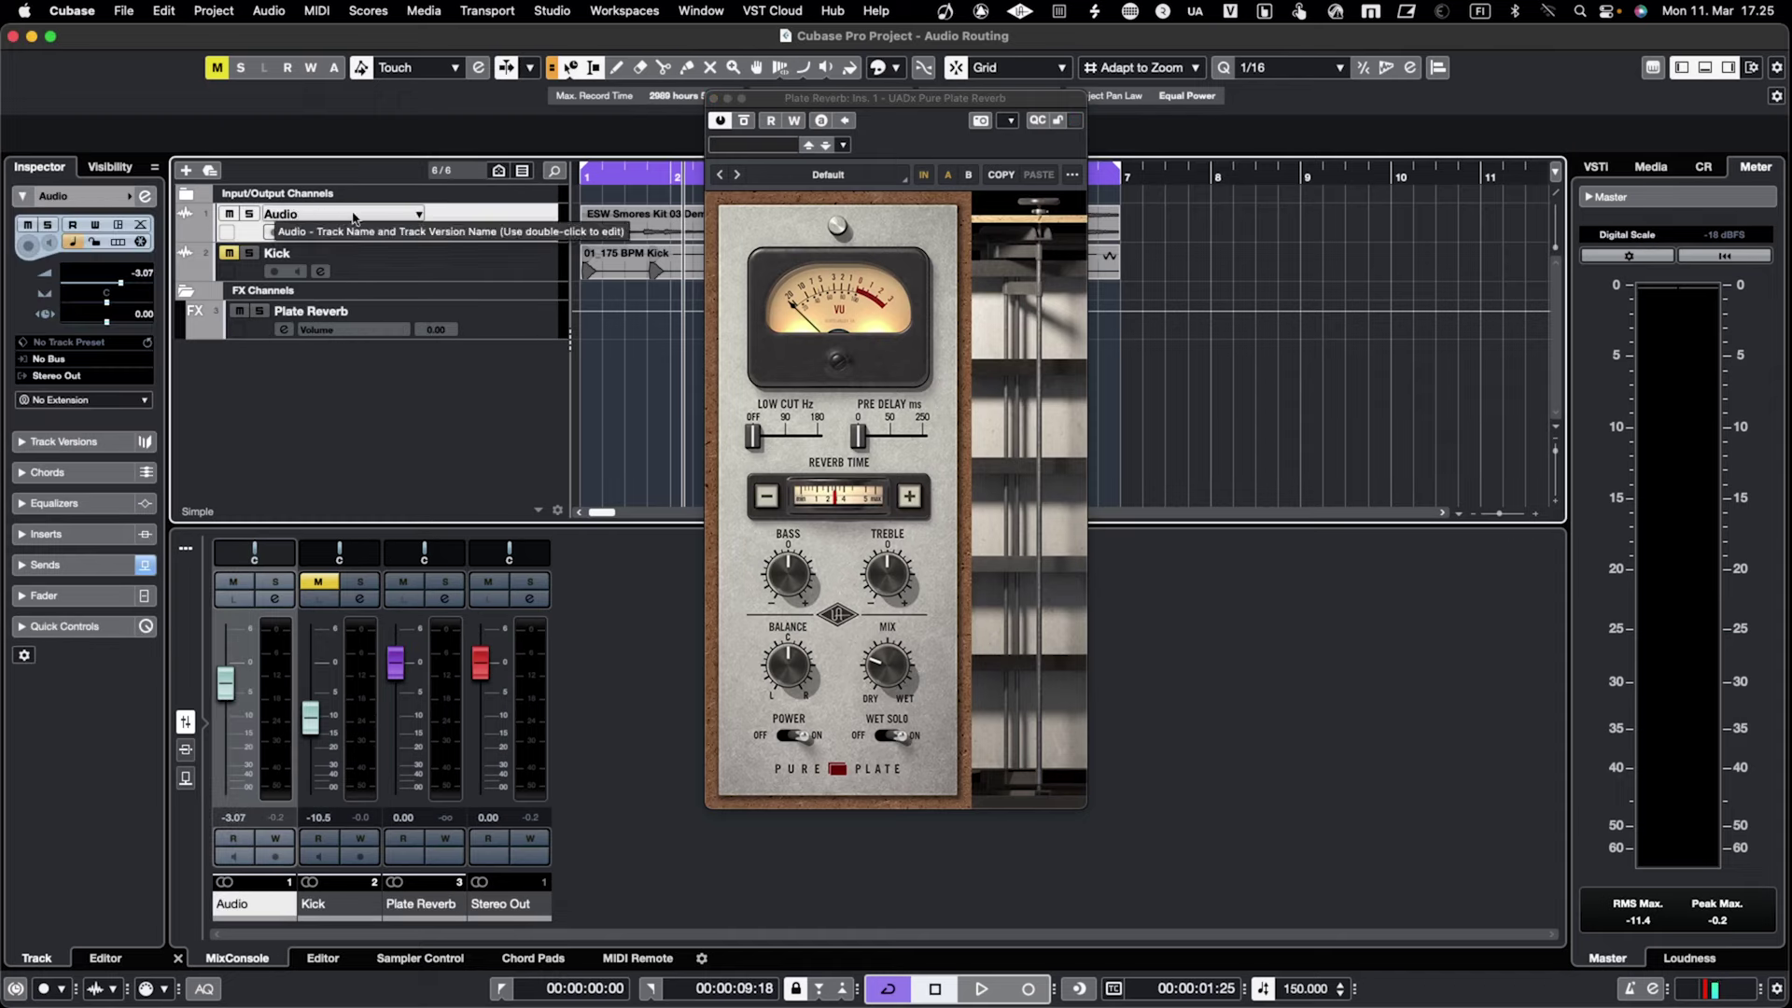
pyautogui.click(21, 563)
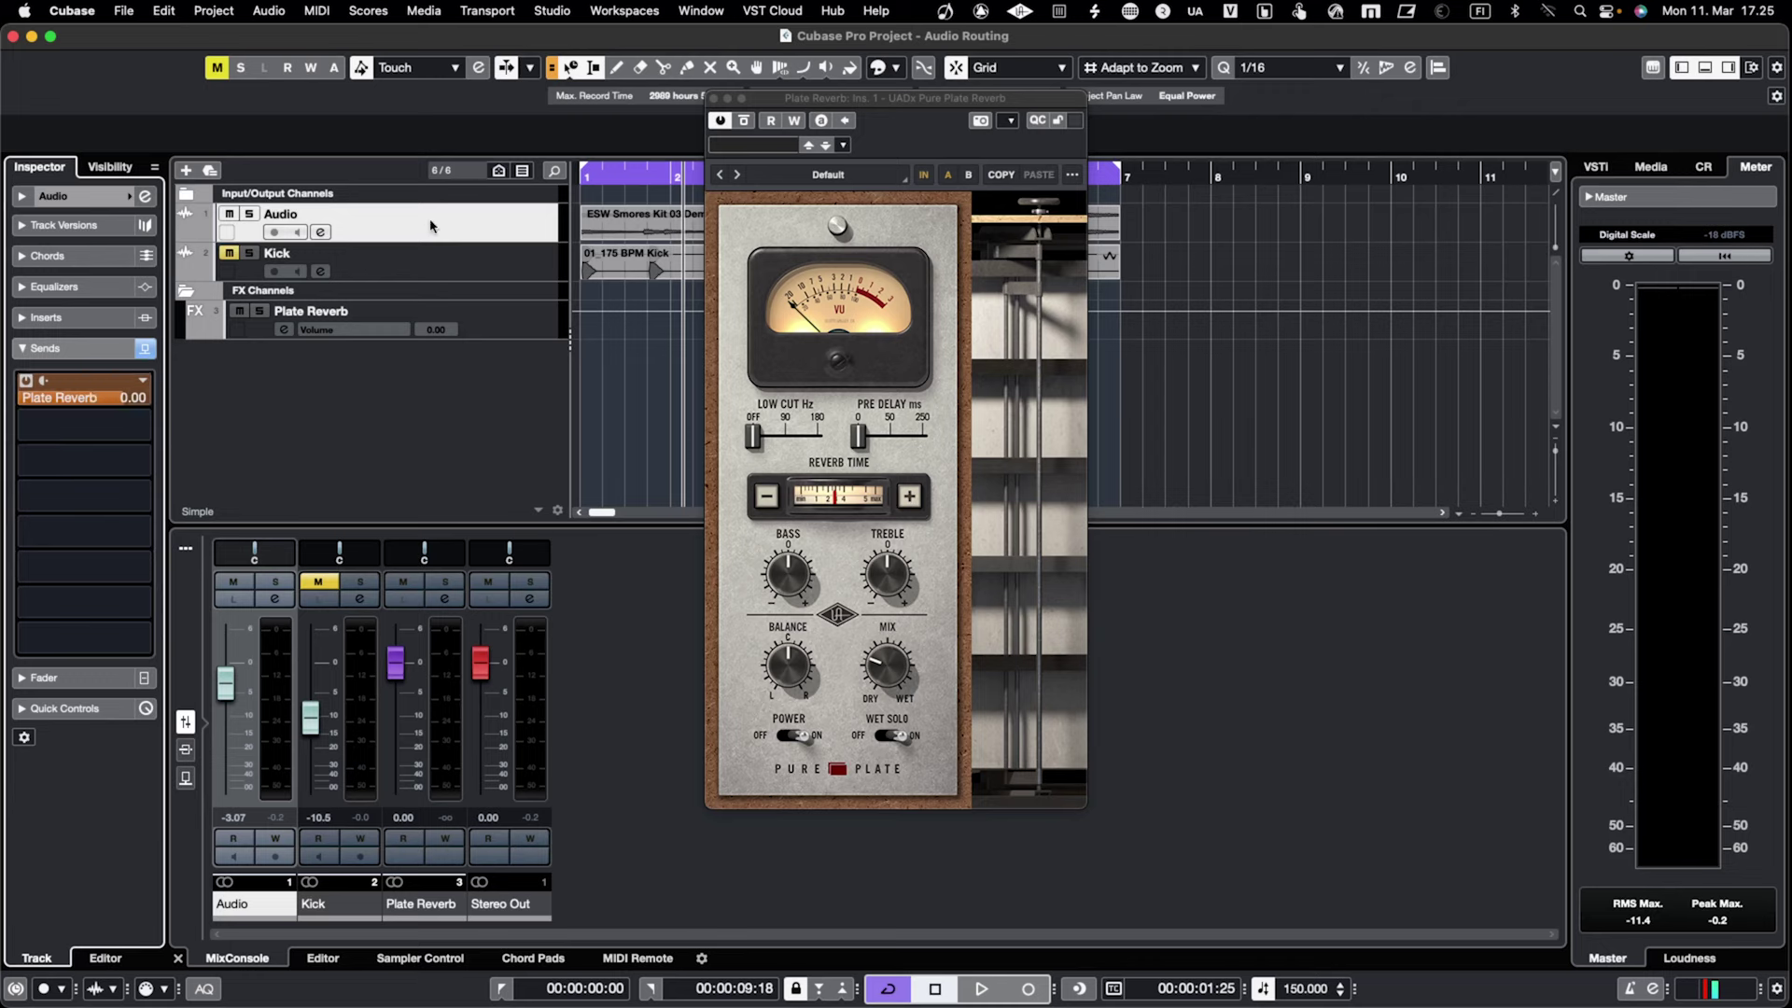
pyautogui.moveTo(836, 100); pyautogui.dragTo(909, 118)
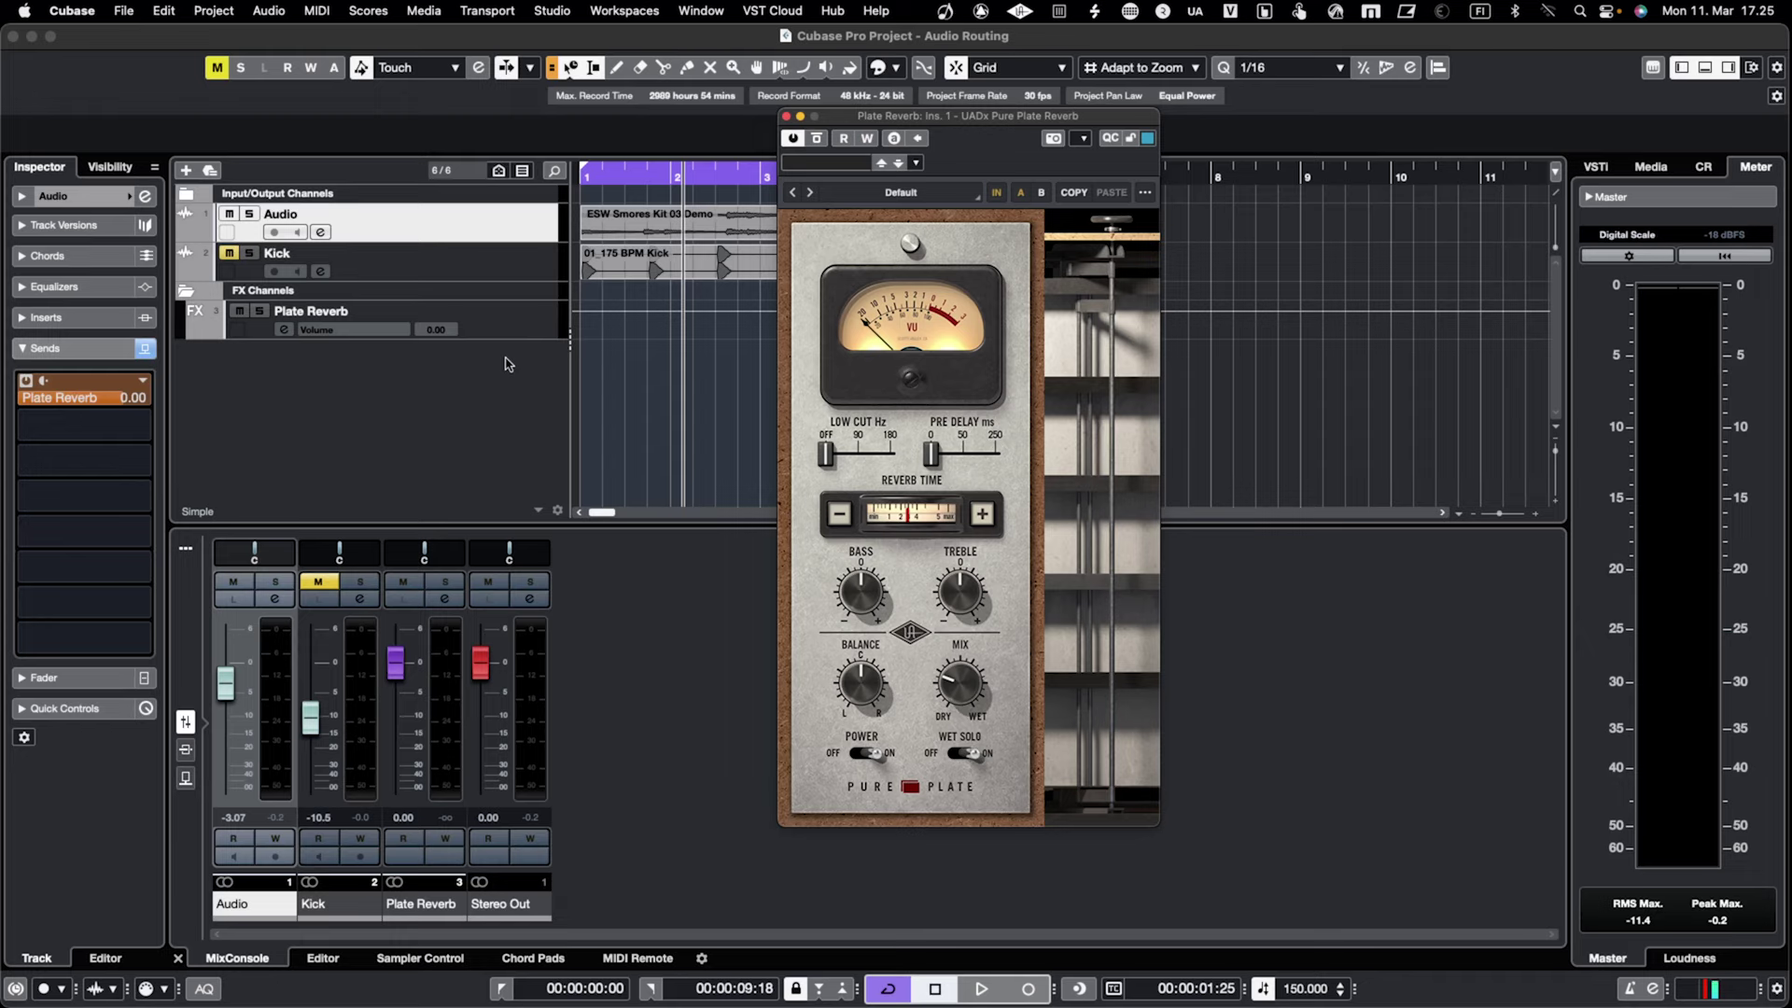
# - Audition different levels of the Audio track's Plate Reverb send during playback and set the send to -0.73
pyautogui.press('space')
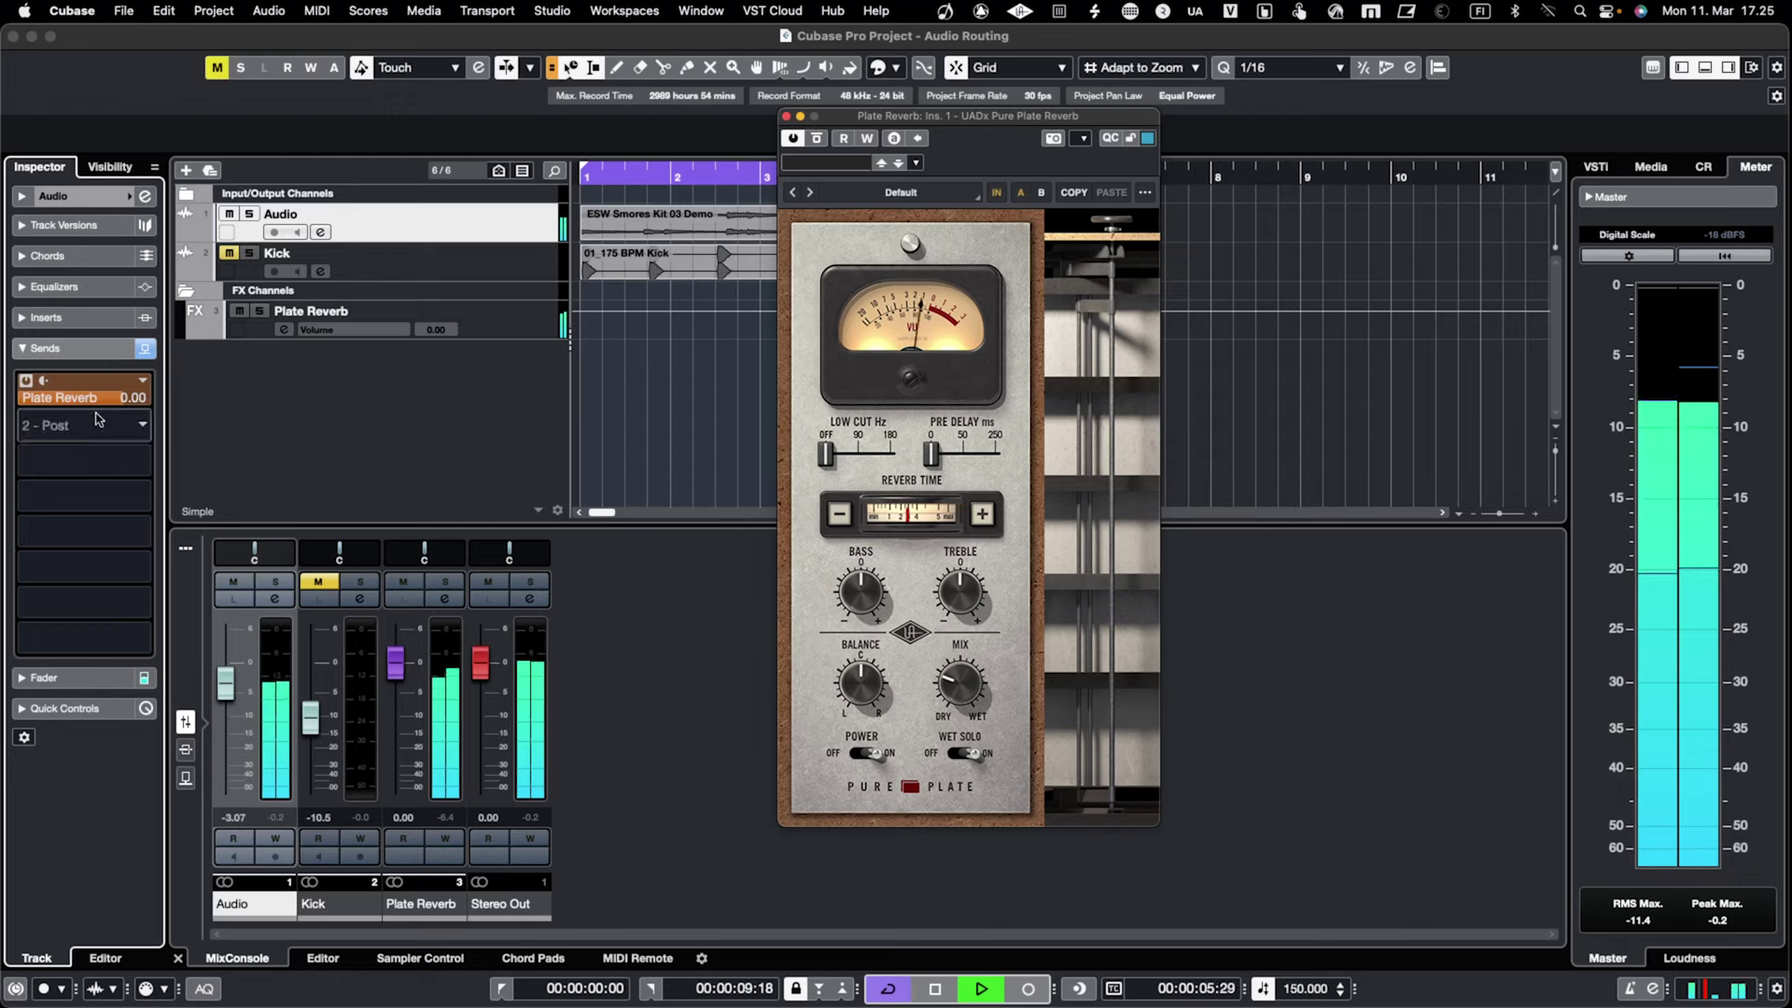
pyautogui.moveTo(121, 400); pyautogui.dragTo(10, 410)
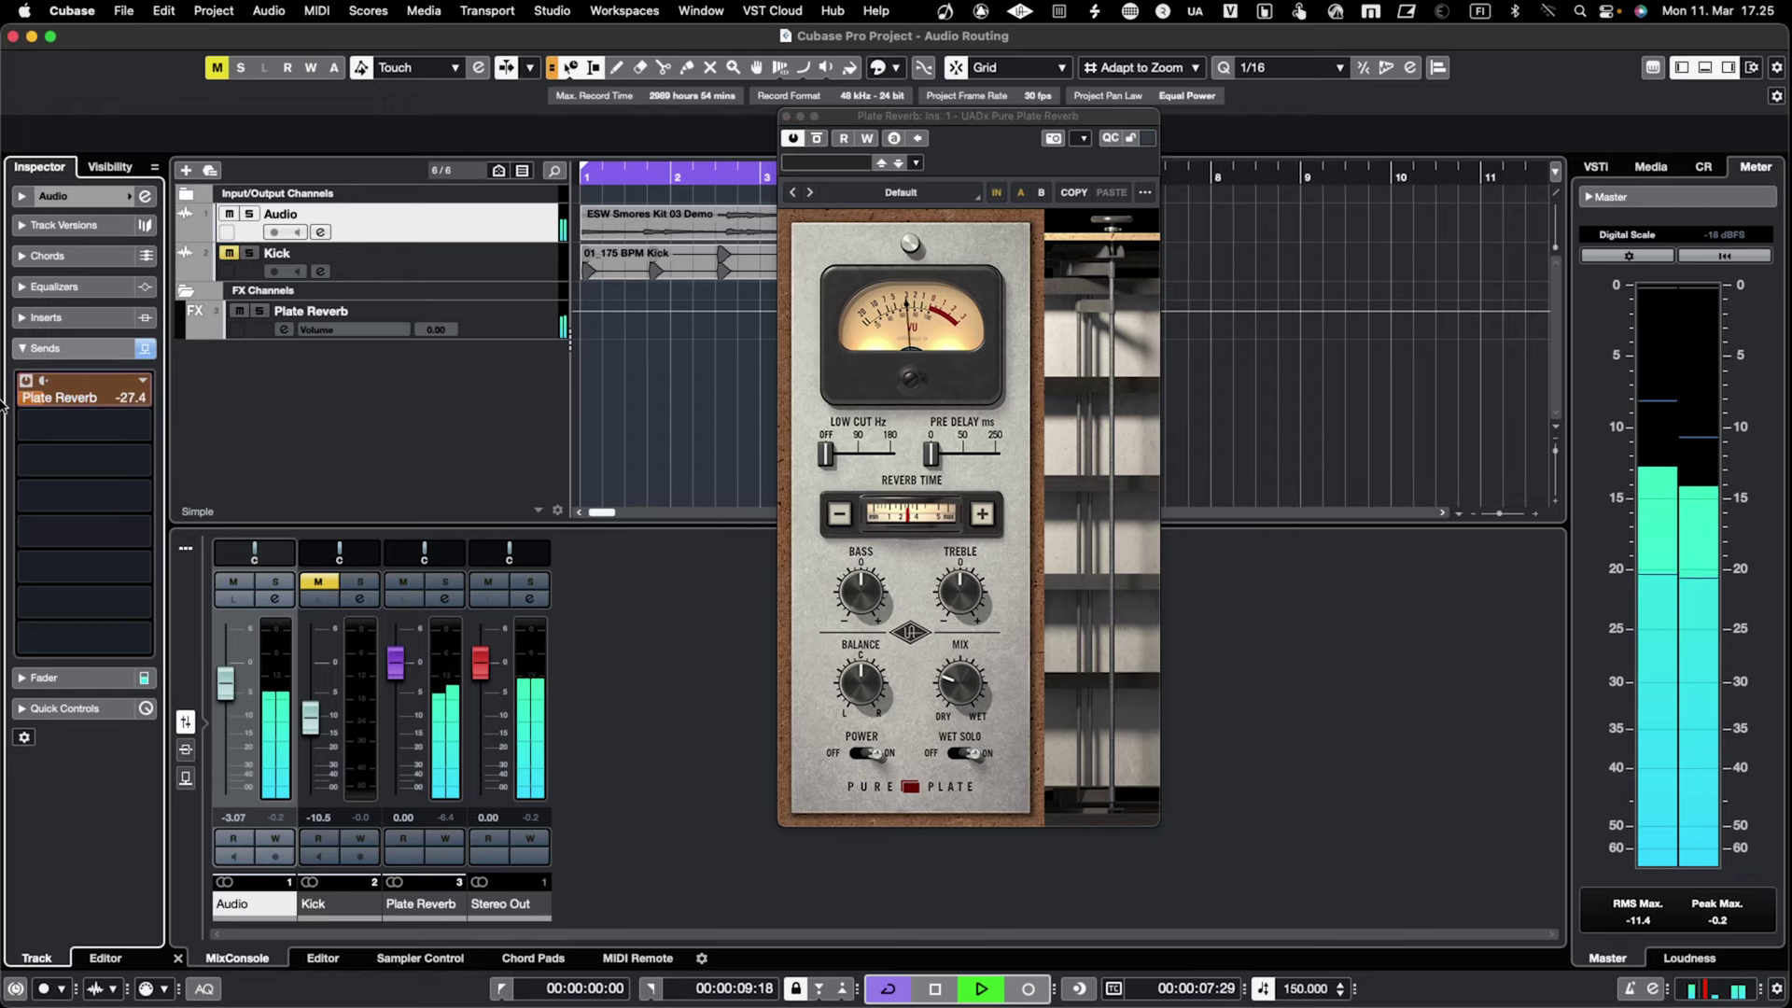
pyautogui.moveTo(8, 531); pyautogui.dragTo(94, 356)
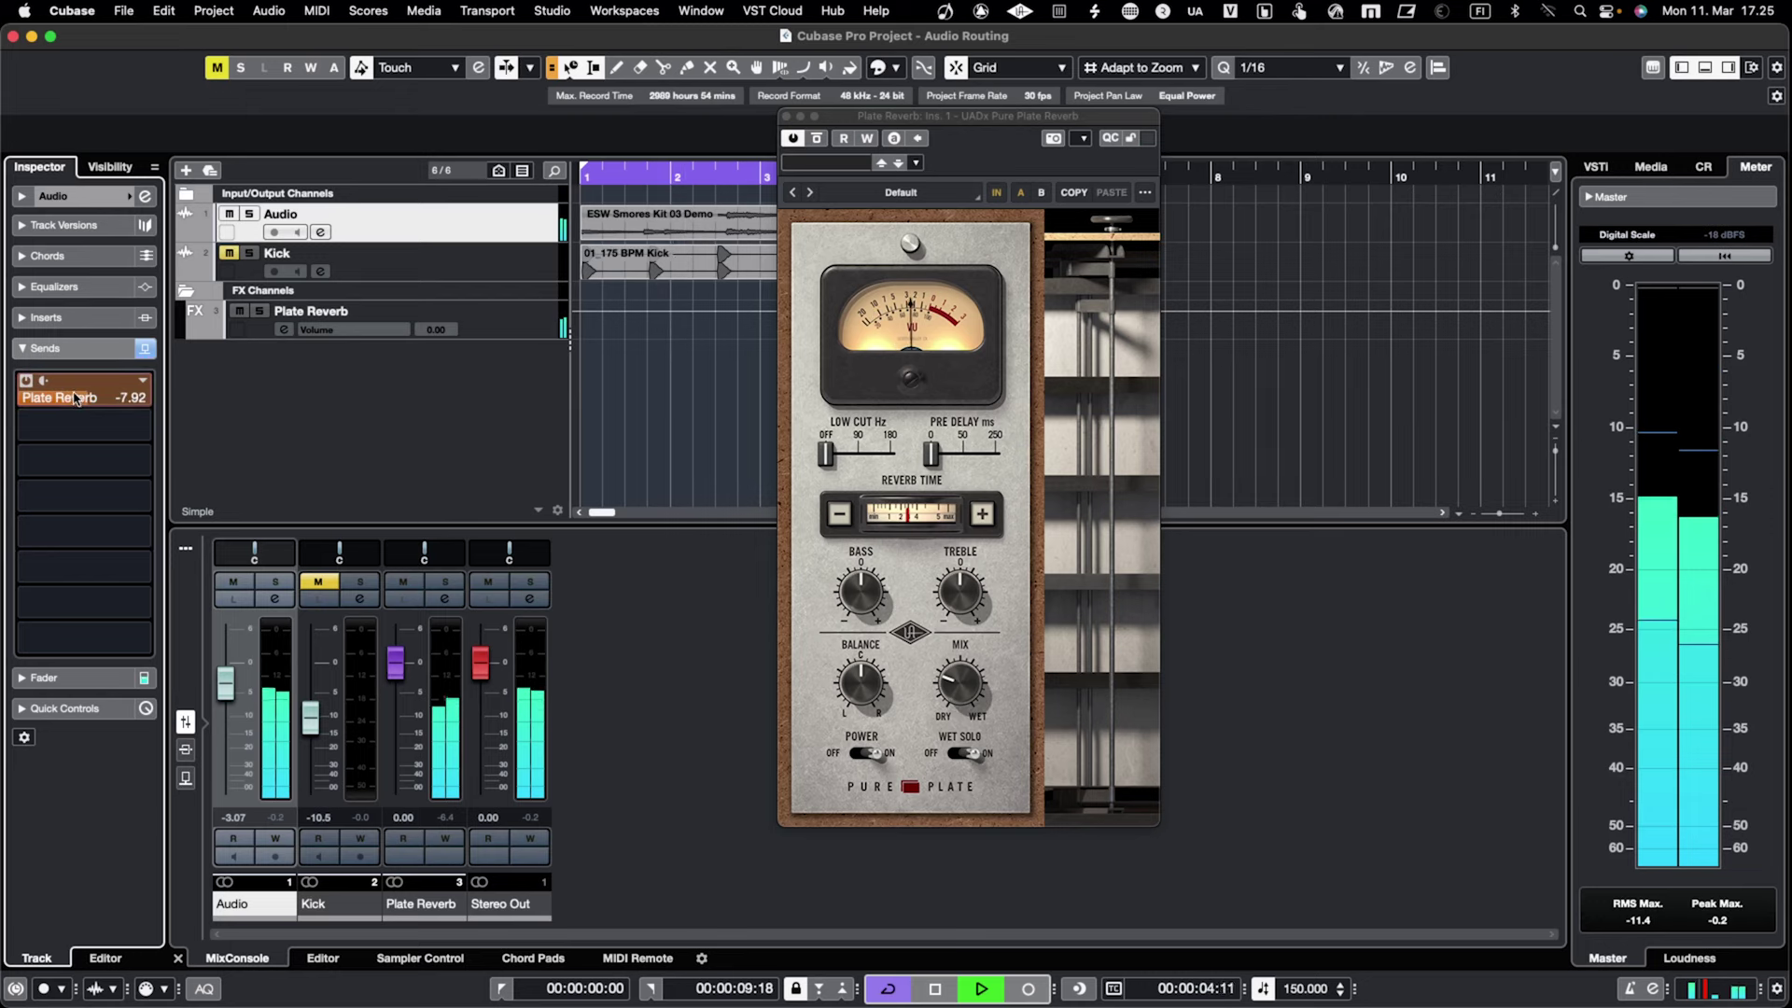
pyautogui.press('space')
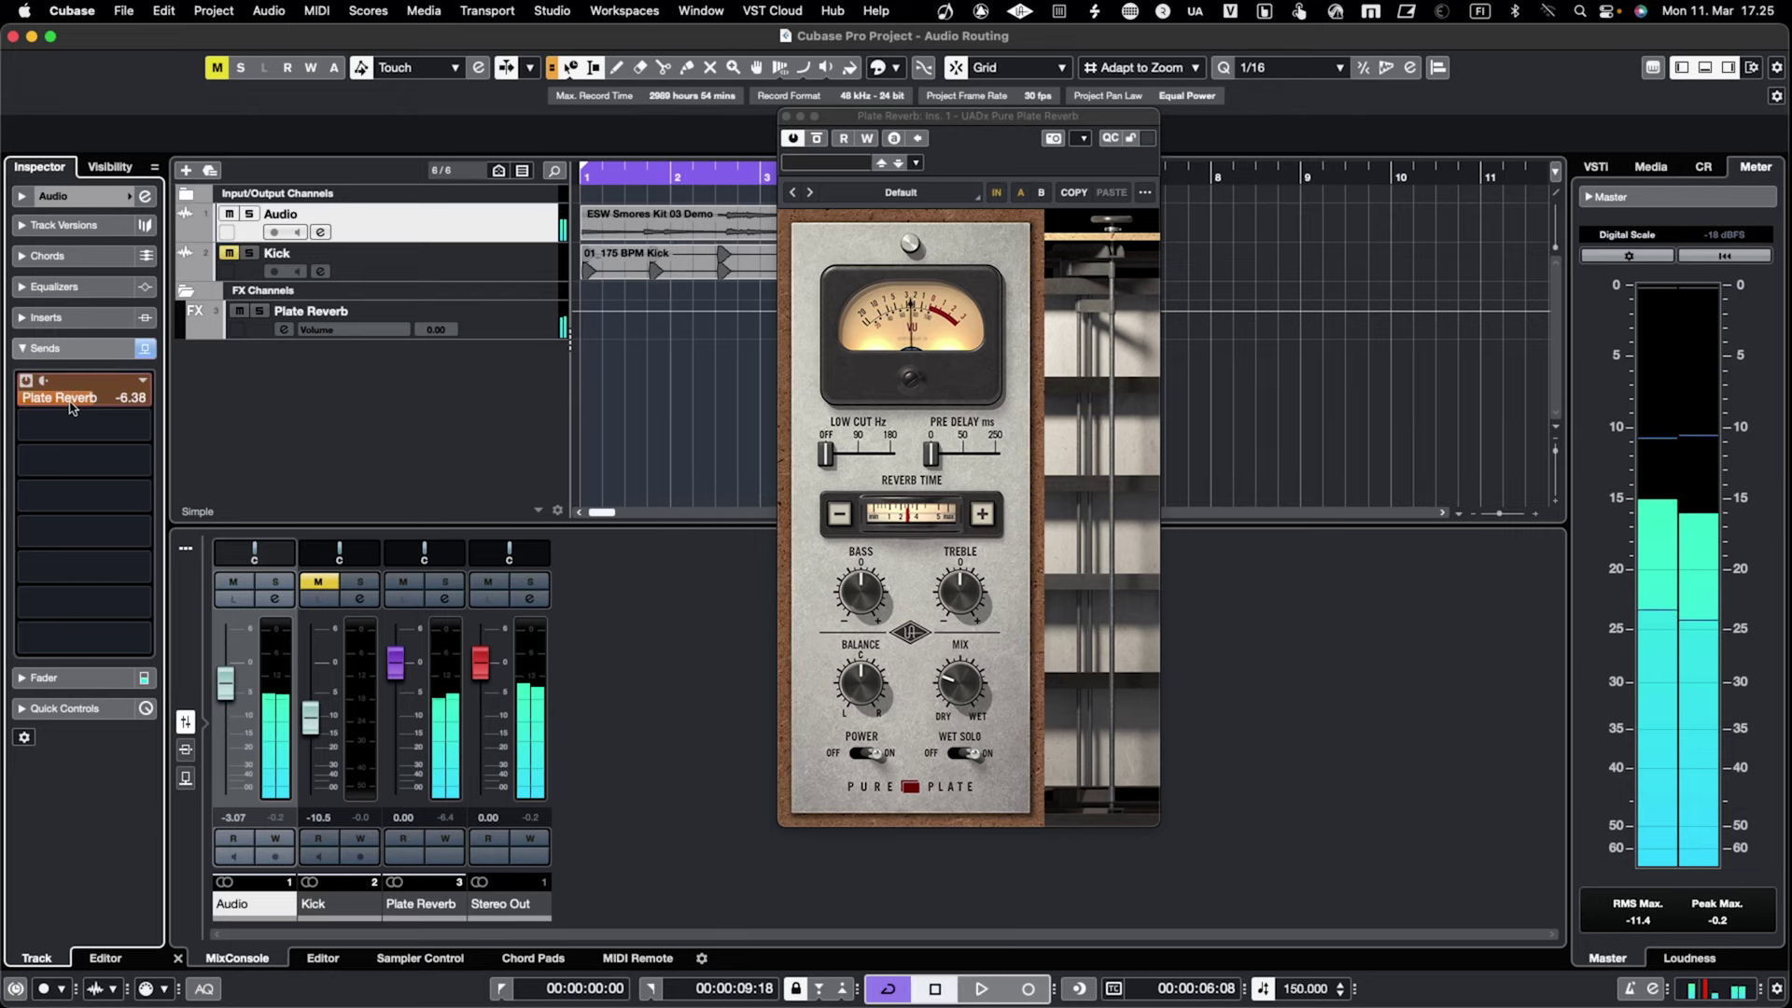
pyautogui.moveTo(75, 386); pyautogui.dragTo(197, 330)
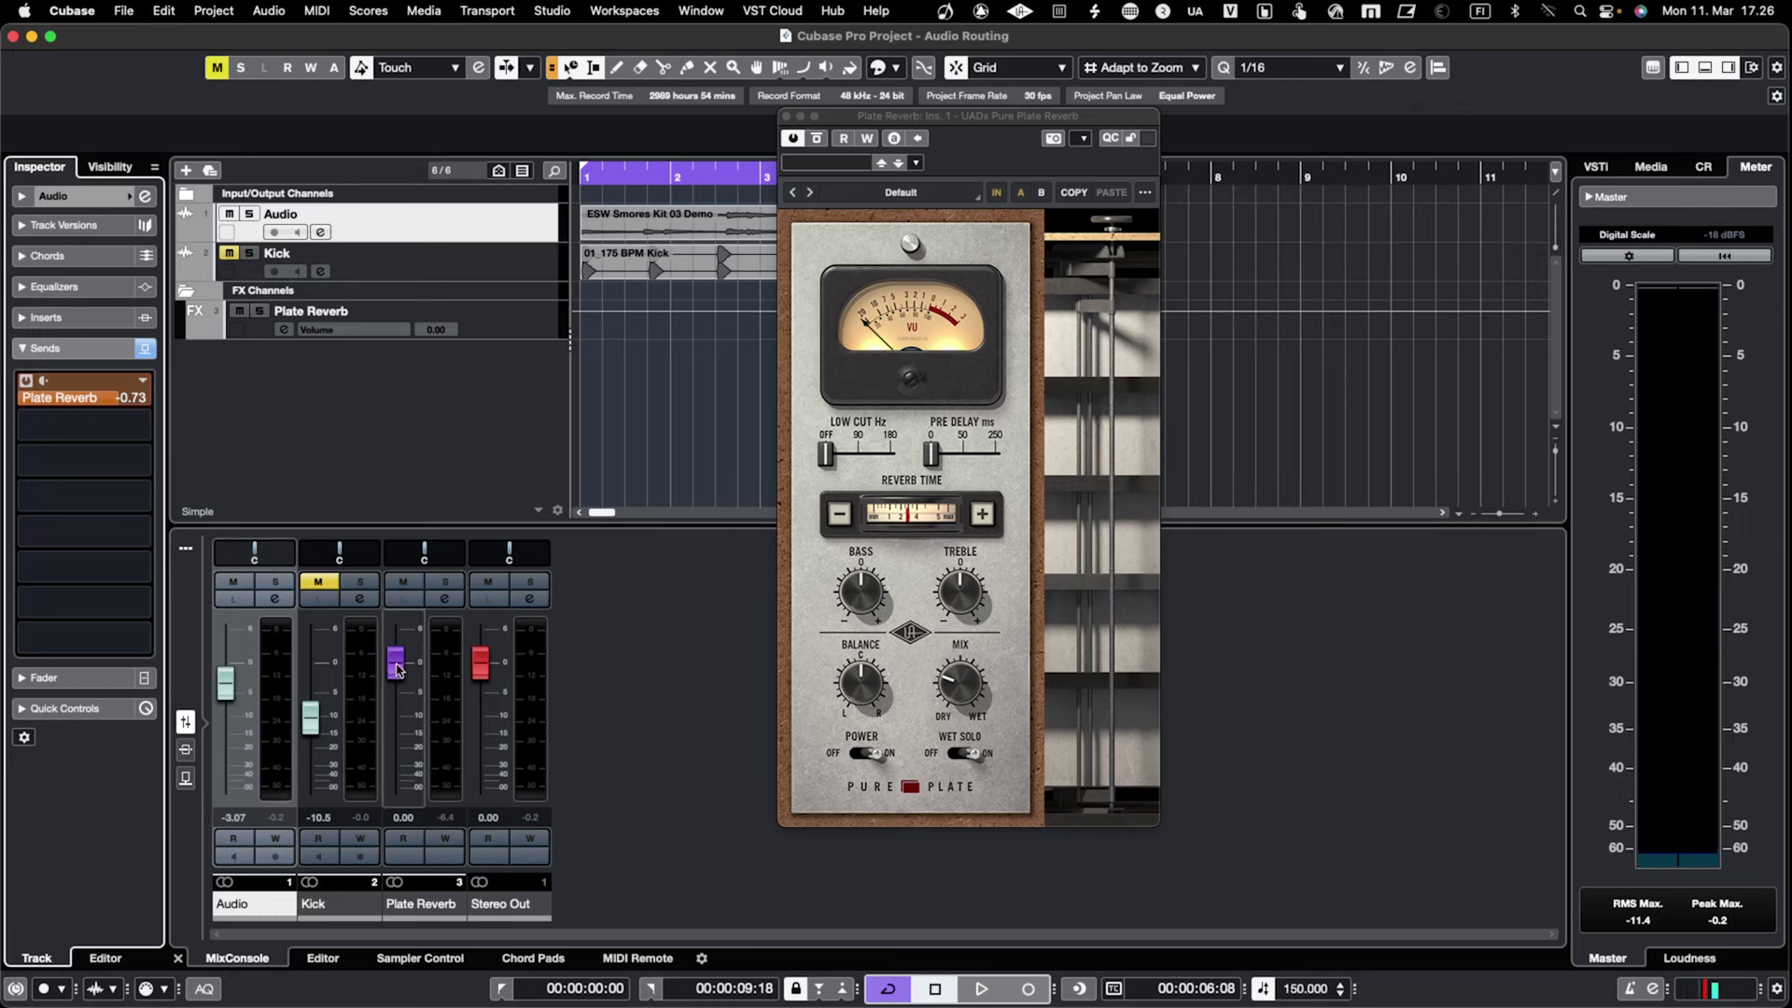
# - Show the Plate Reverb channel's routing, lower its fader to silence during playback, and return the fader to 0.00
pyautogui.moveTo(397, 669)
pyautogui.mouseDown()
pyautogui.moveTo(410, 721)
pyautogui.moveTo(416, 680)
pyautogui.mouseUp()
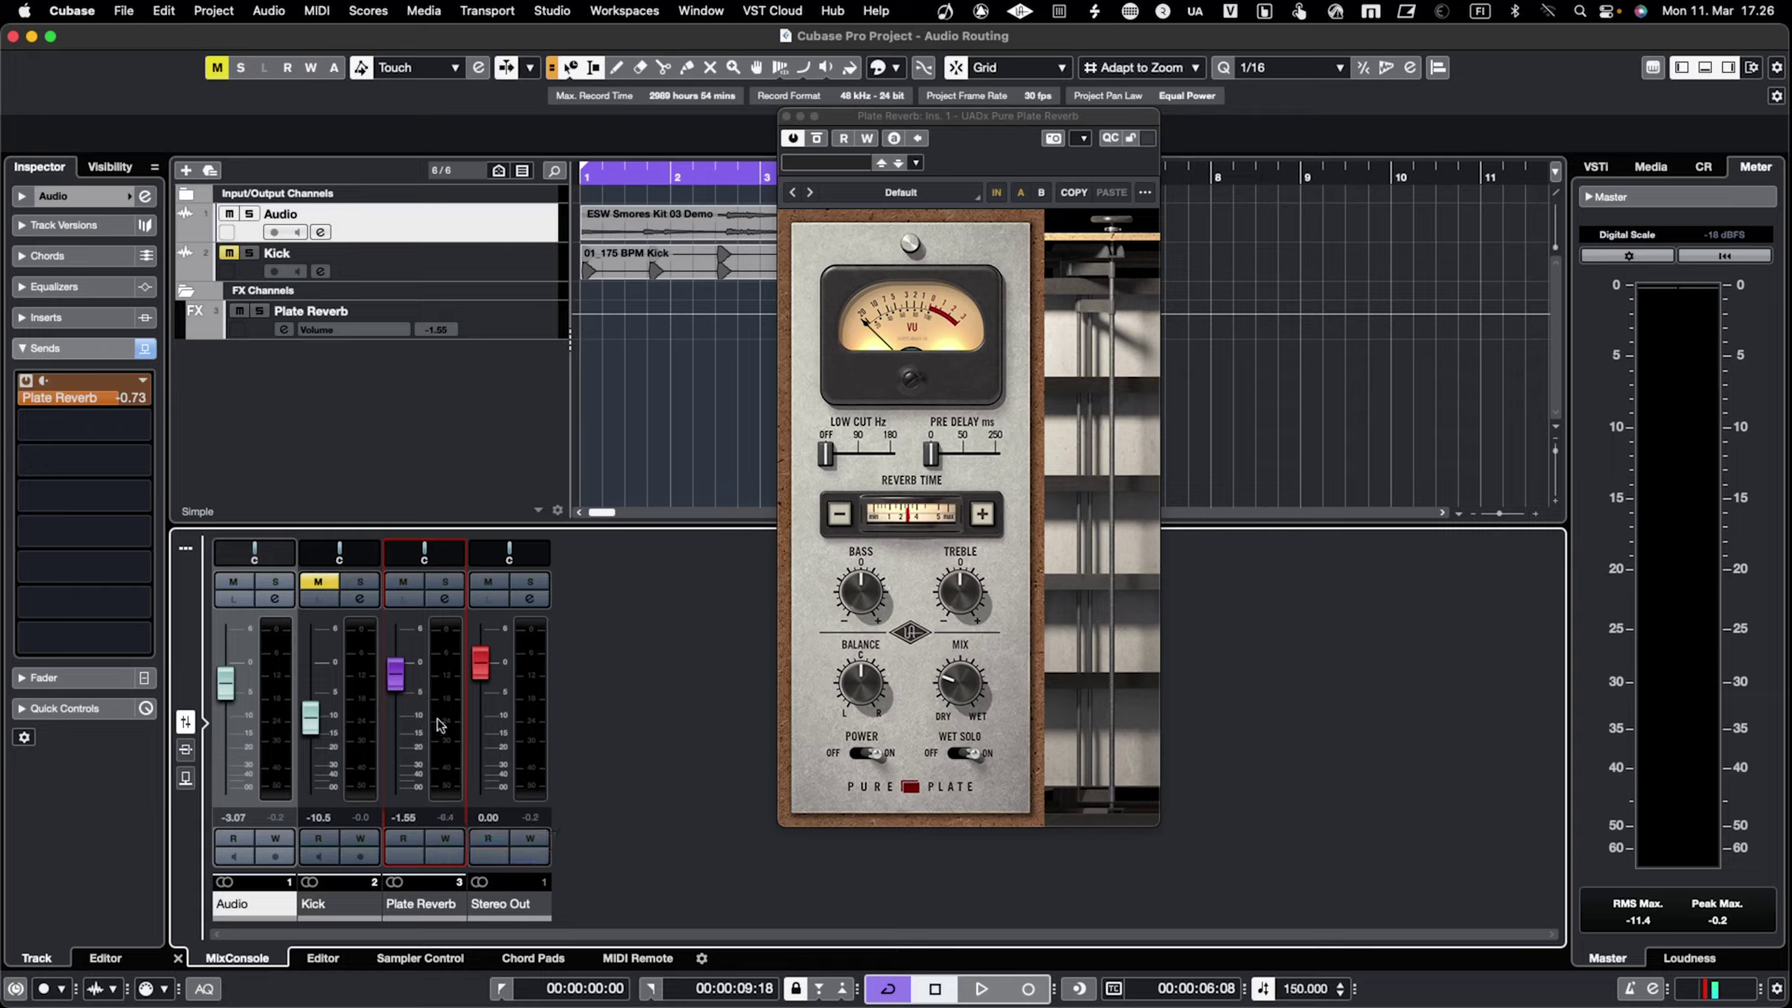
pyautogui.click(498, 325)
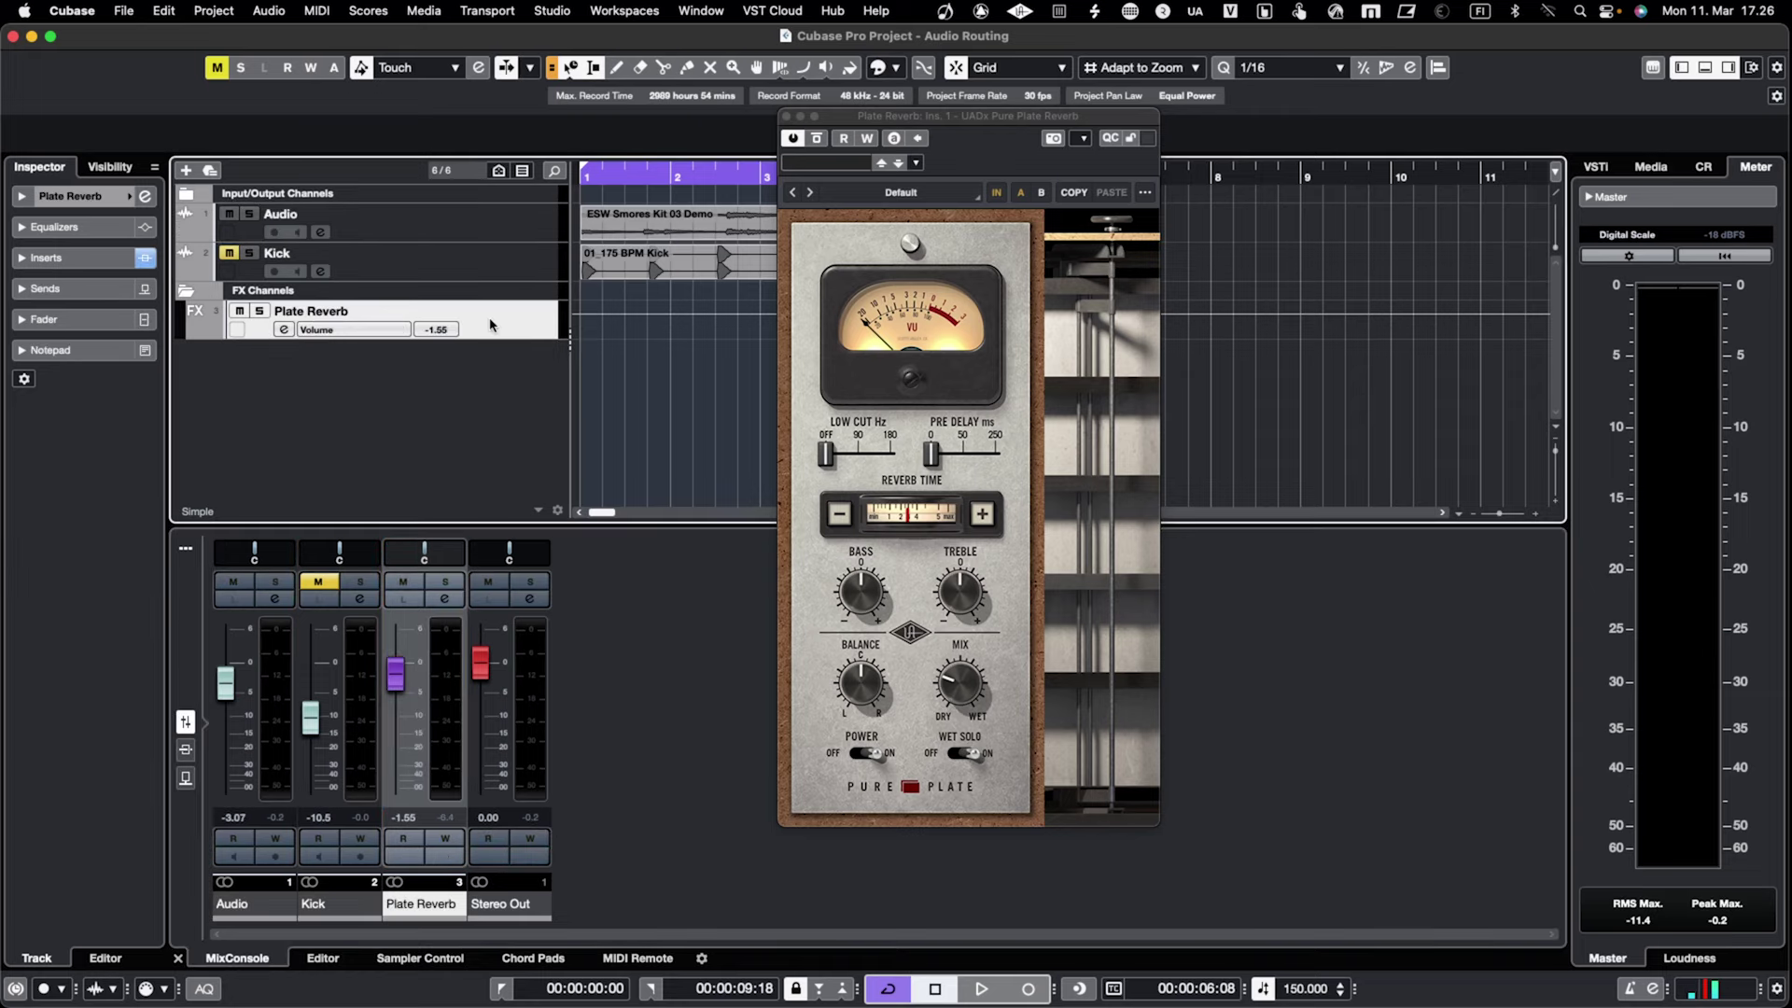
pyautogui.click(21, 196)
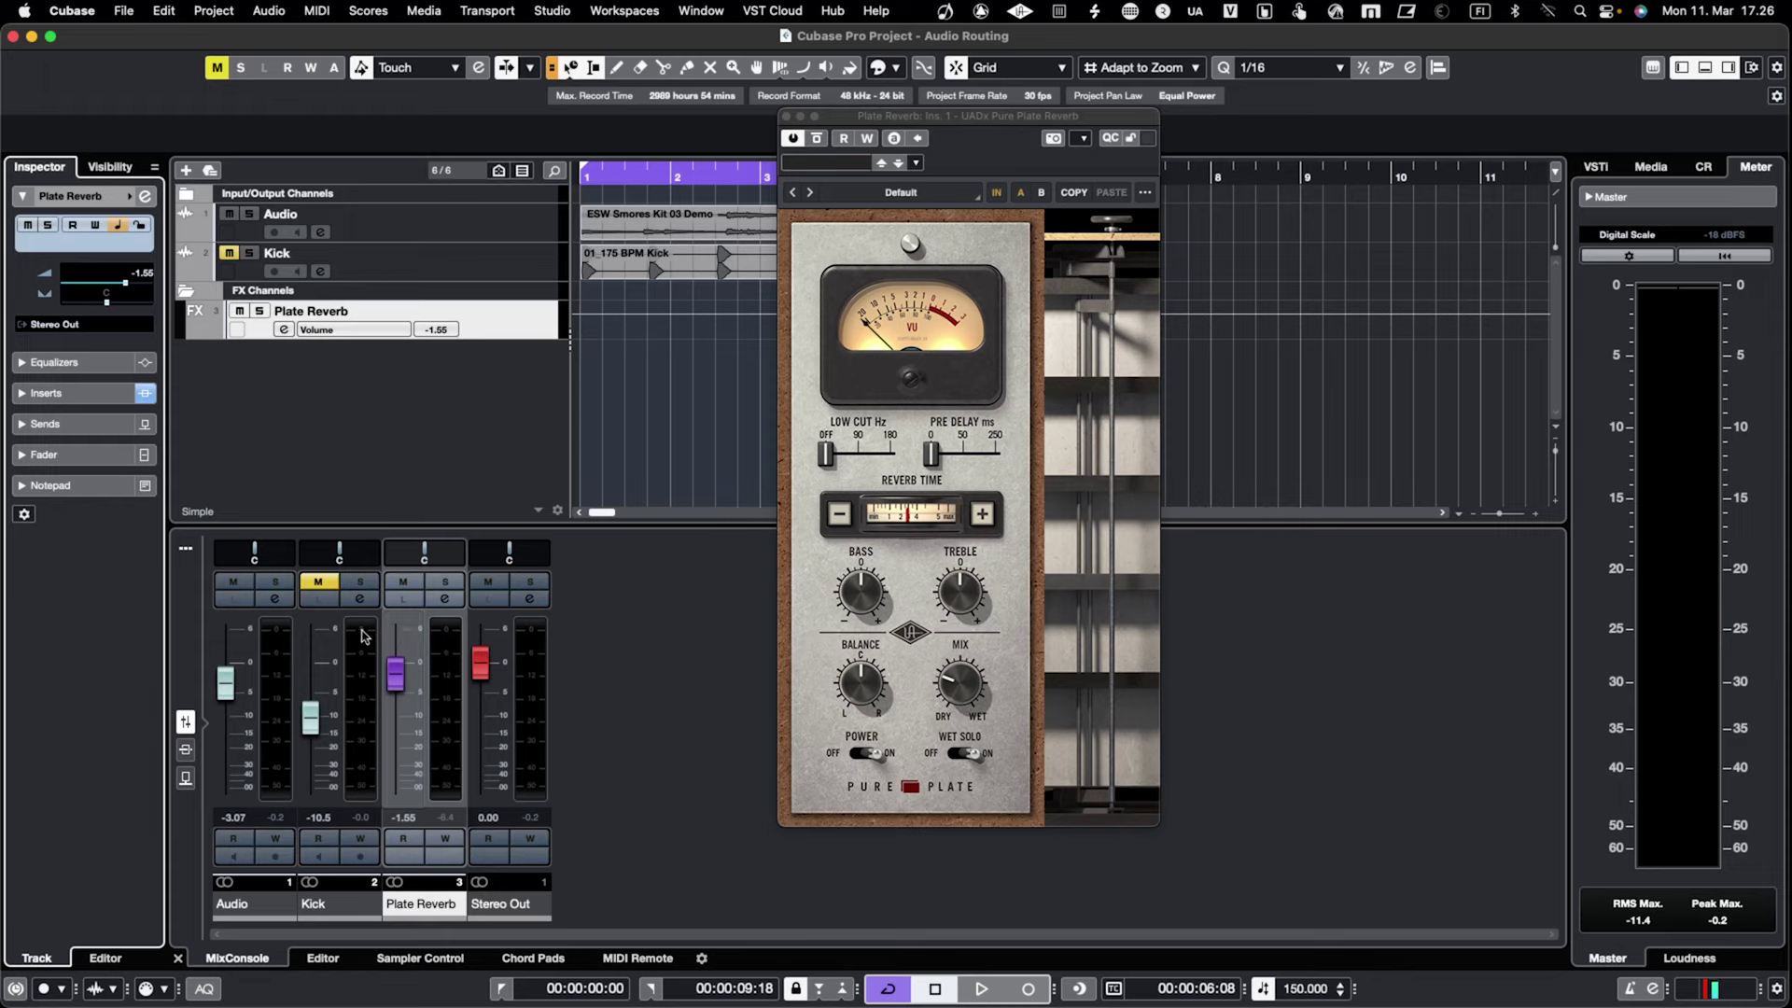
pyautogui.press('space')
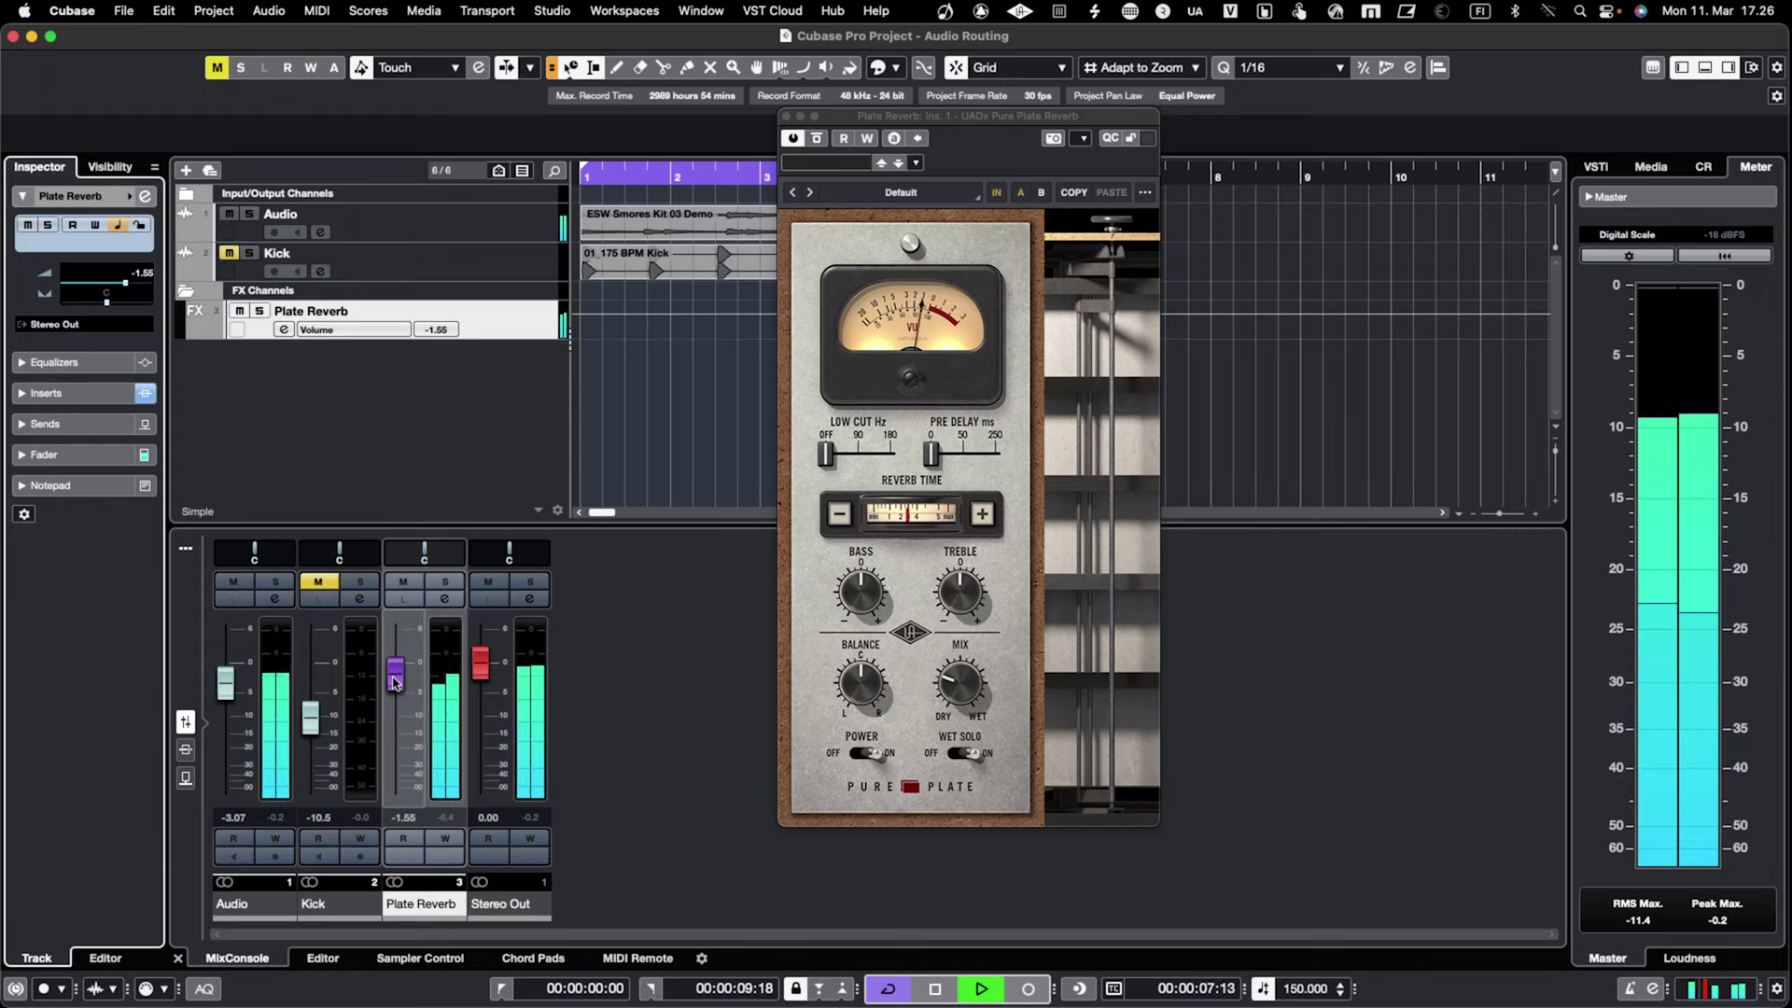
pyautogui.moveTo(395, 674); pyautogui.dragTo(371, 908)
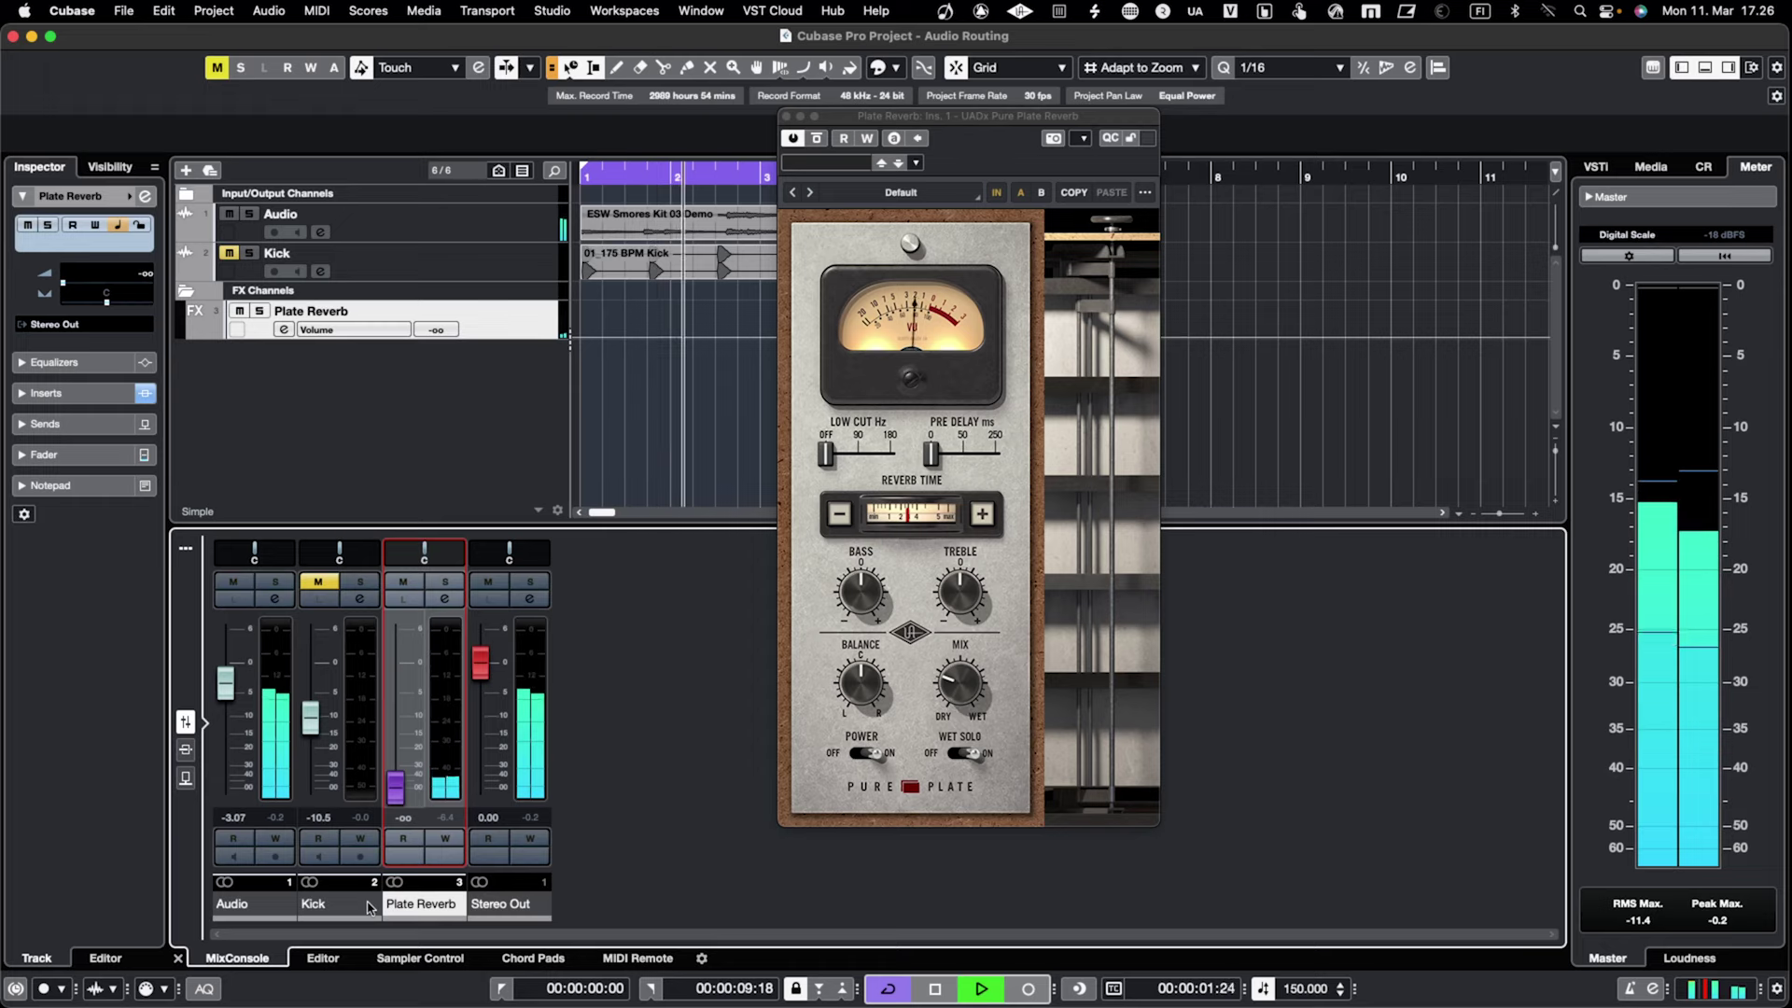
pyautogui.moveTo(396, 788); pyautogui.dragTo(412, 671)
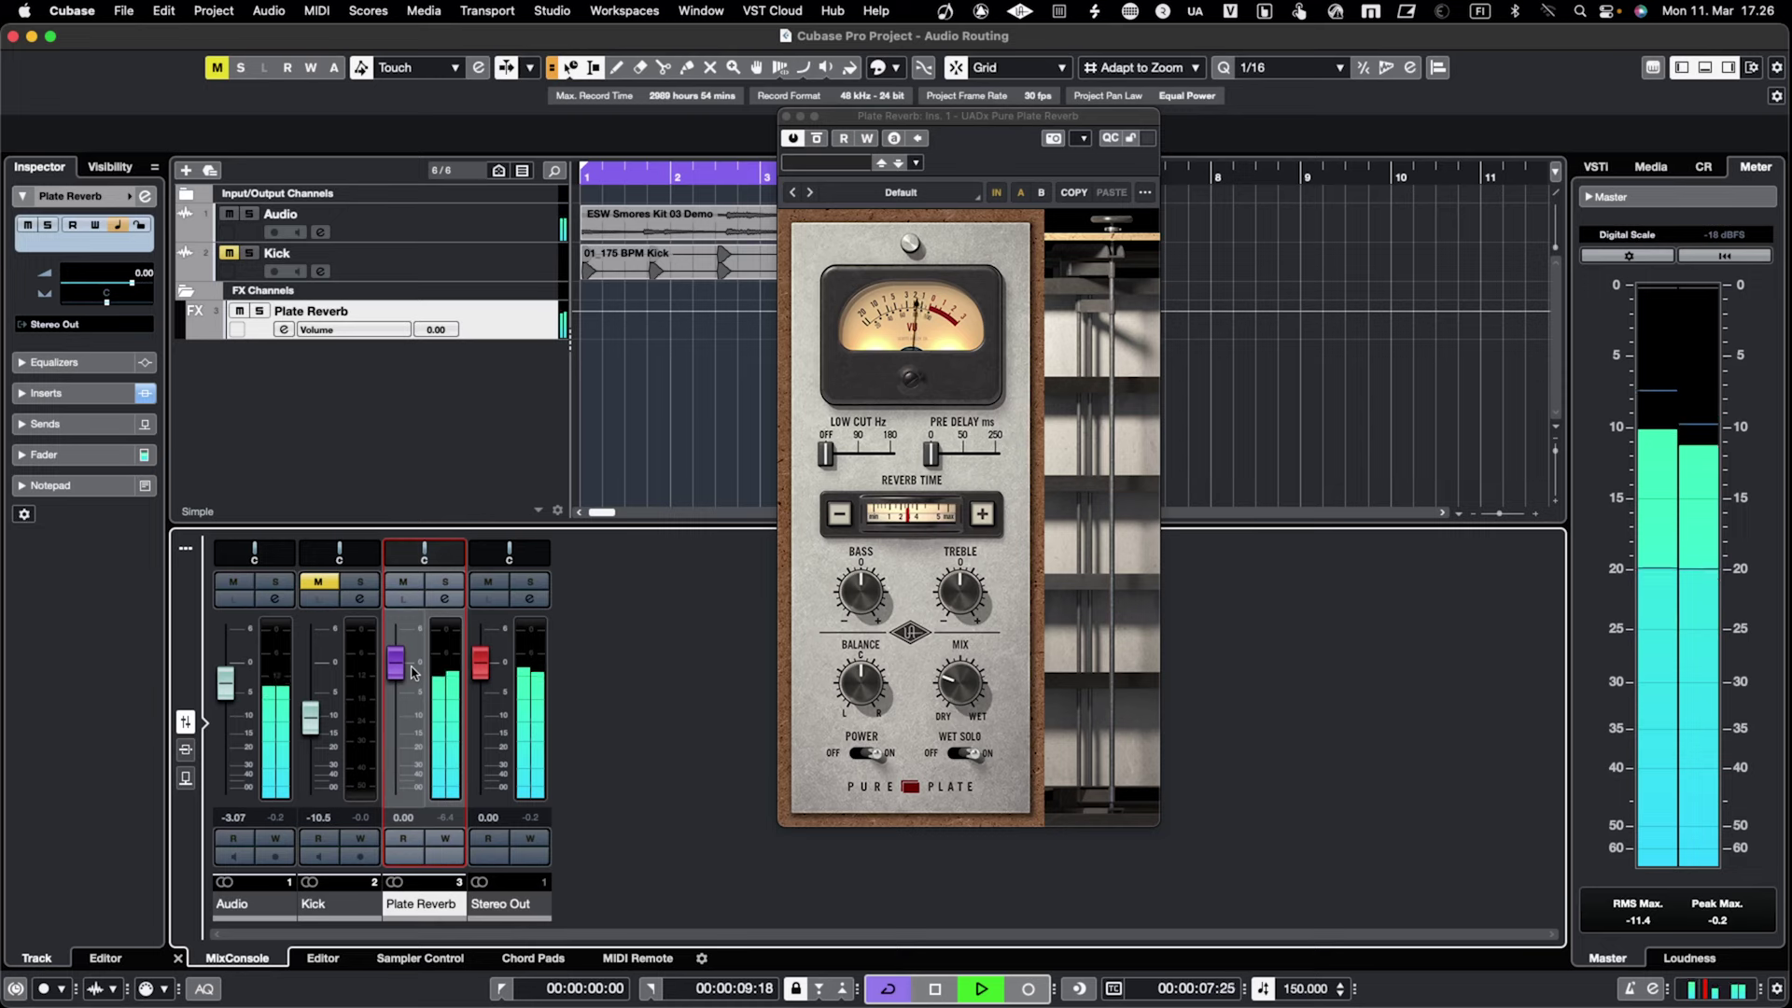
pyautogui.press('space')
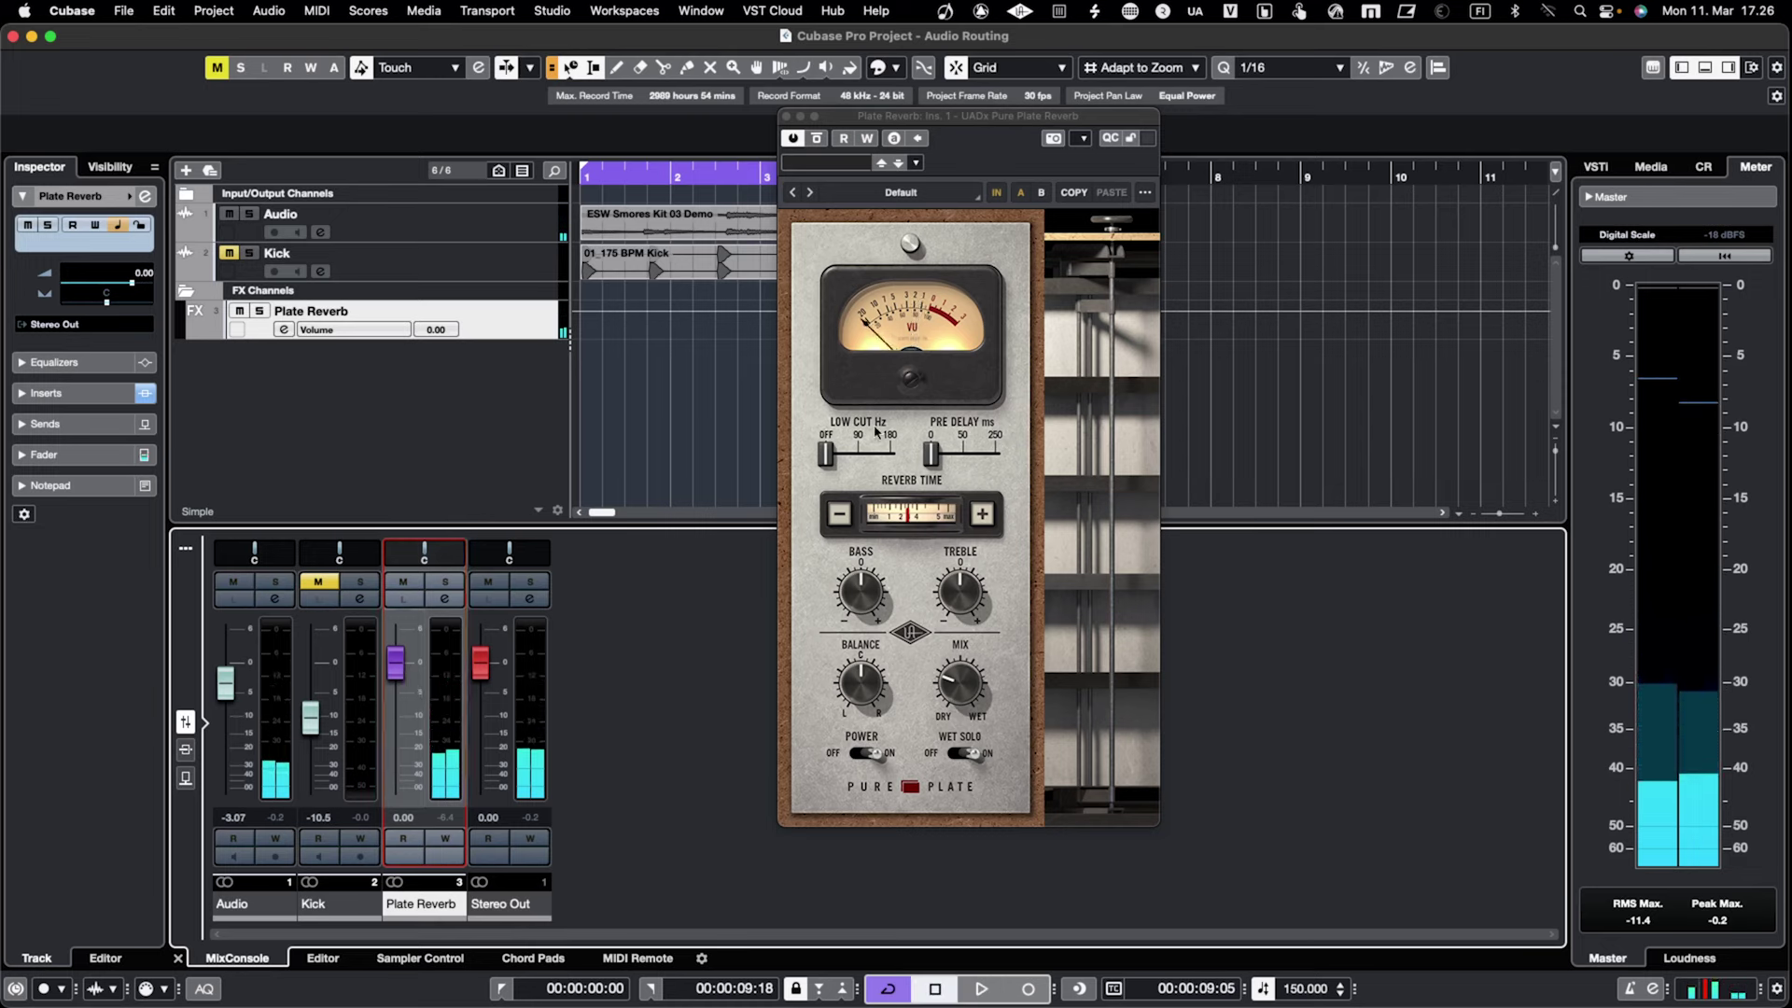
# - Toggle Wet Solo off and back on in the plate reverb, and close the plug-in window
pyautogui.click(956, 760)
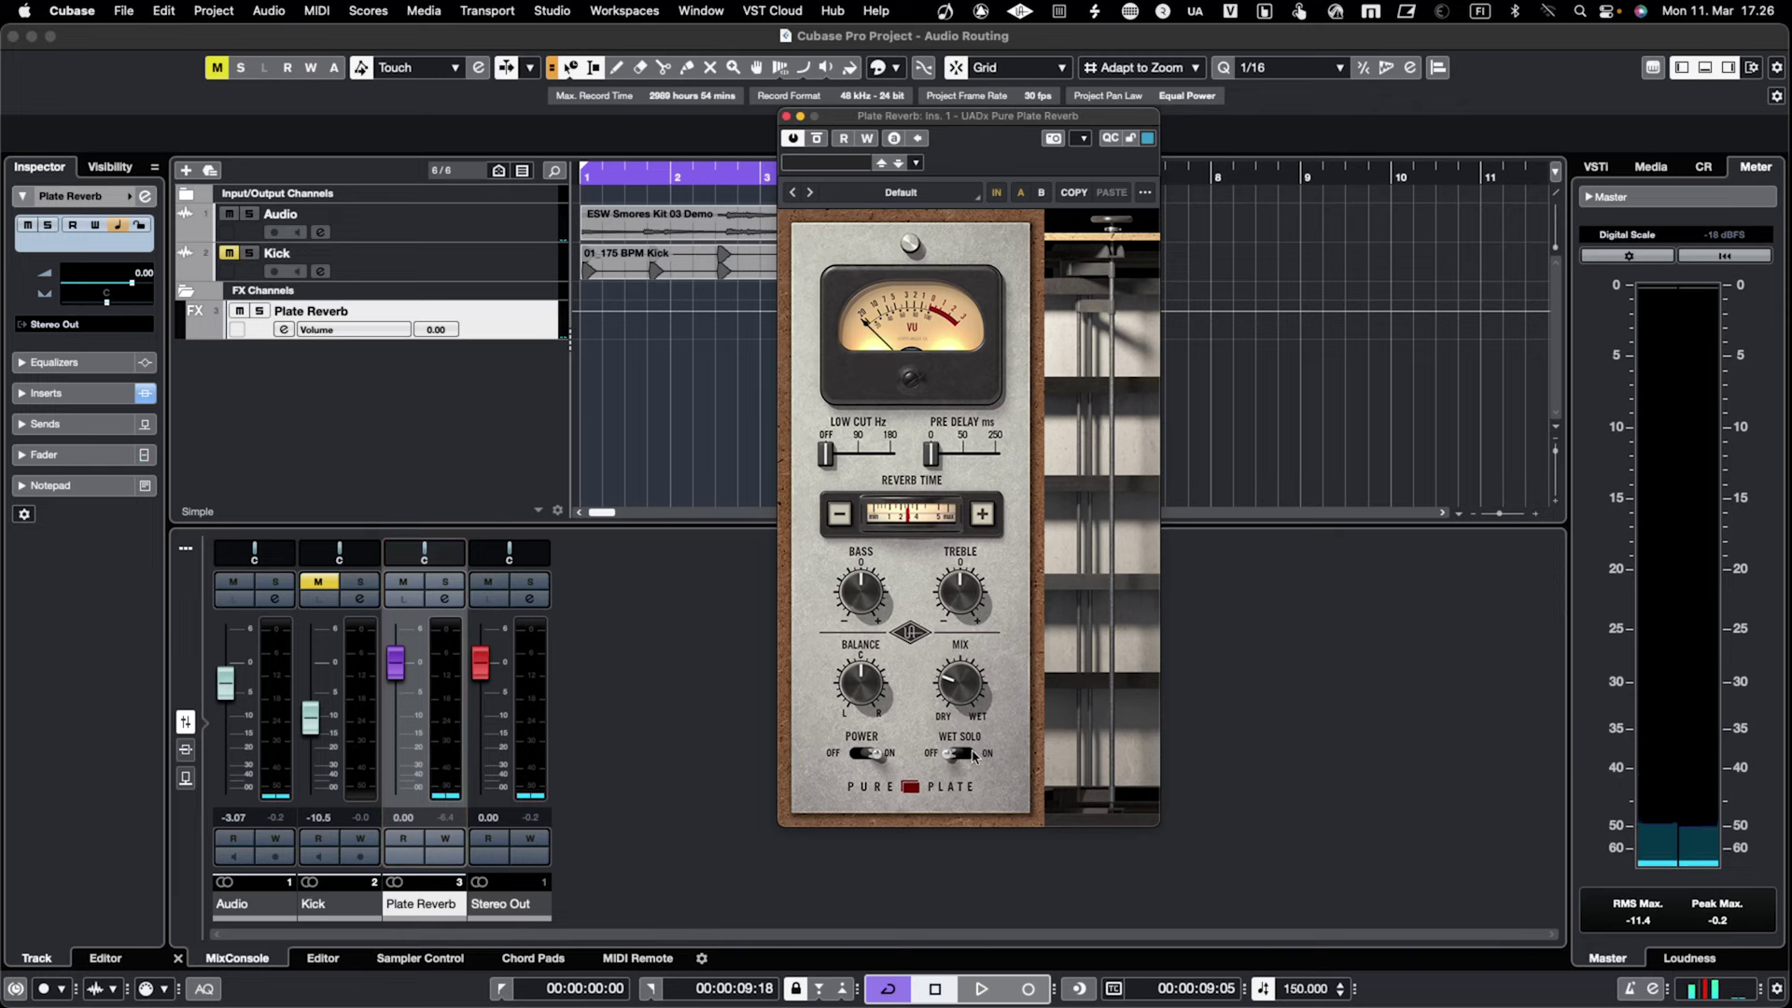
pyautogui.click(955, 761)
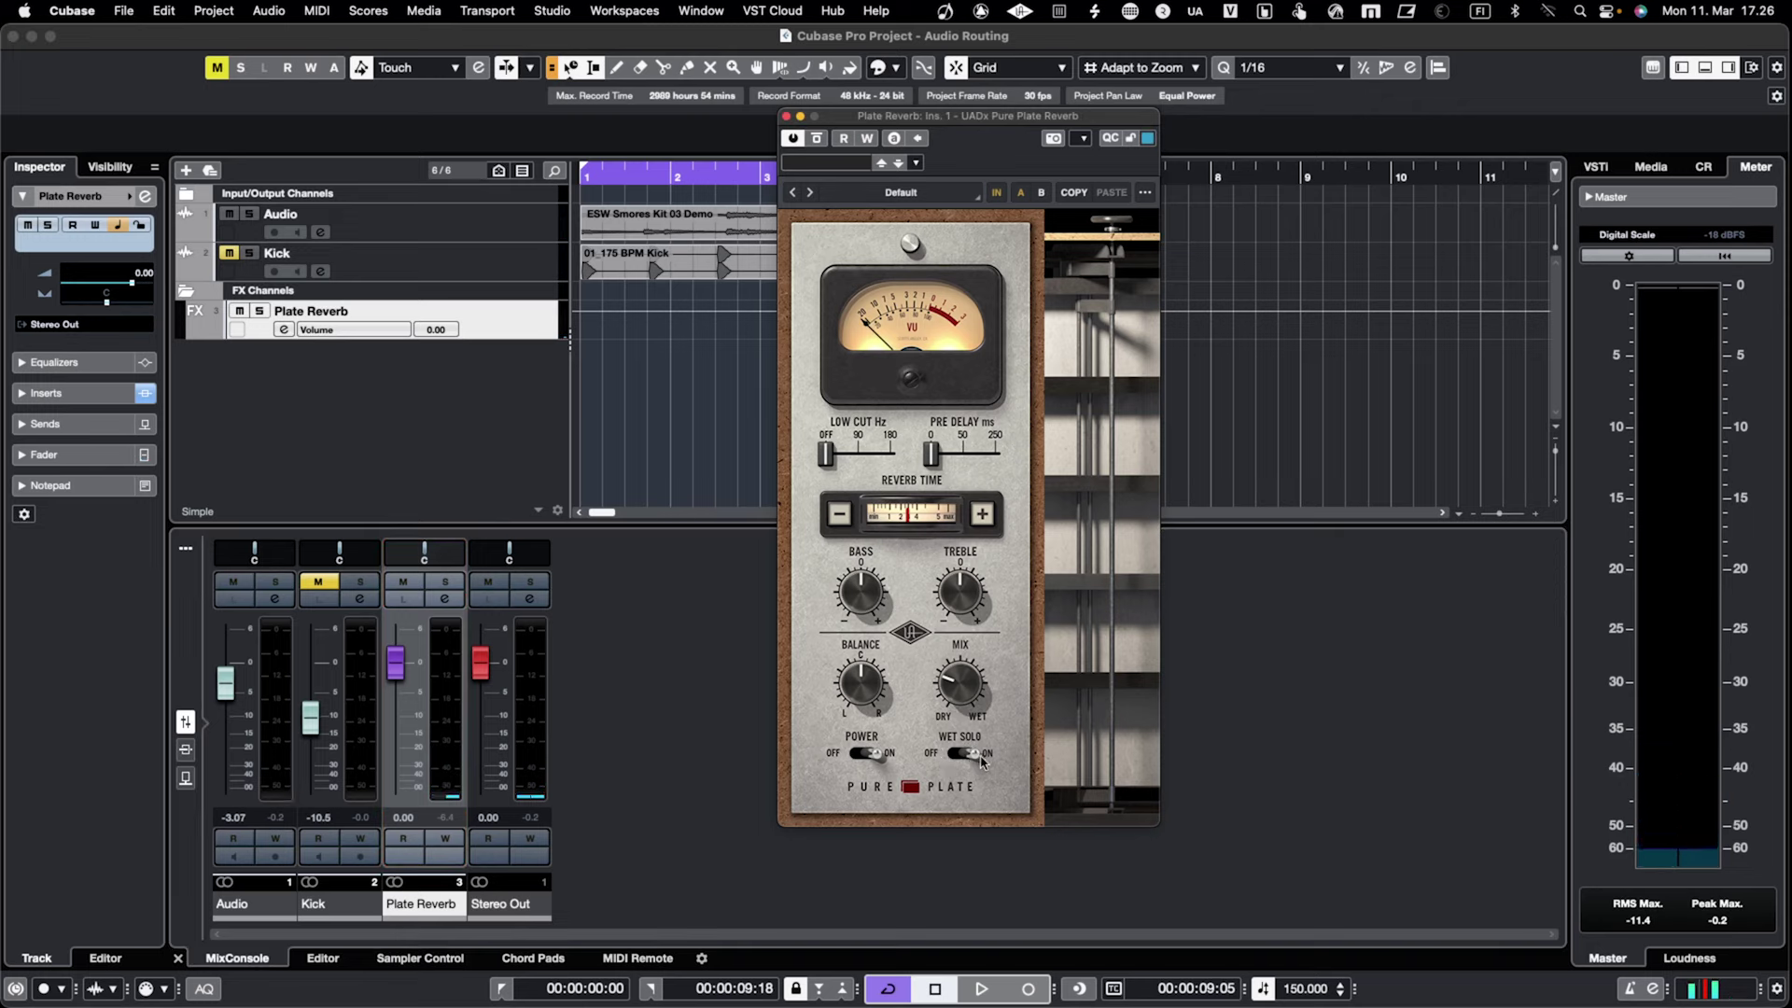
pyautogui.click(957, 753)
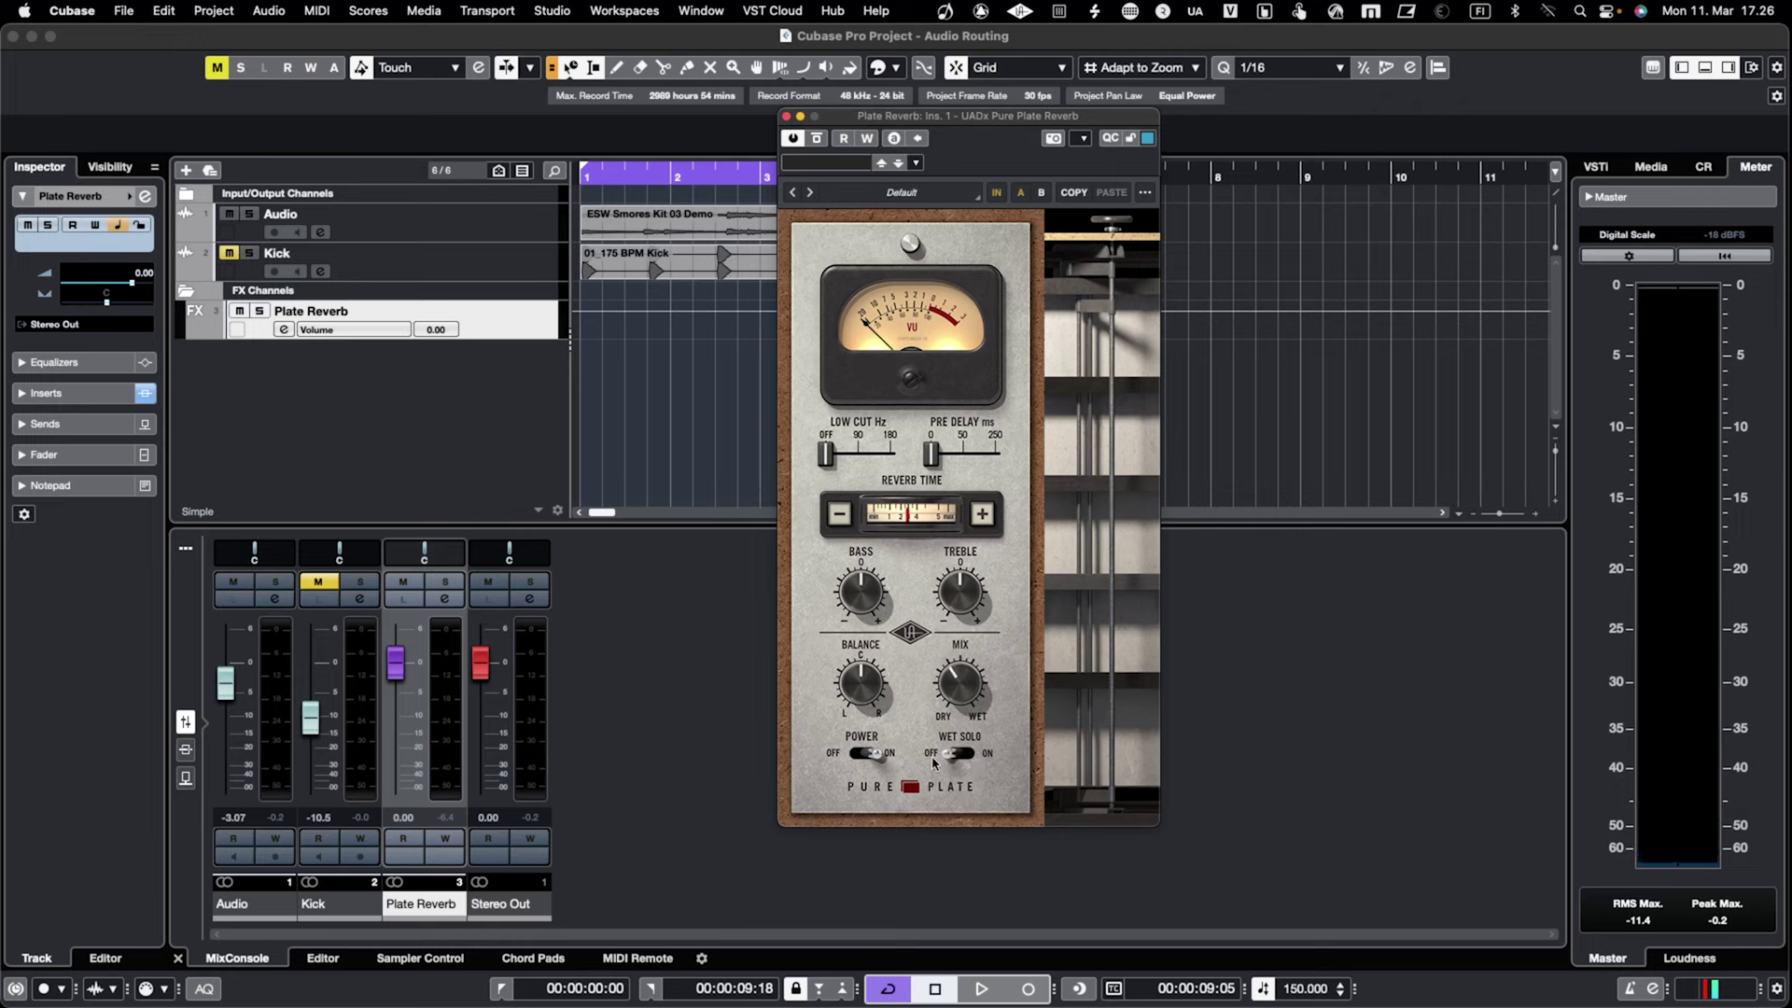
pyautogui.click(968, 756)
pyautogui.click(787, 116)
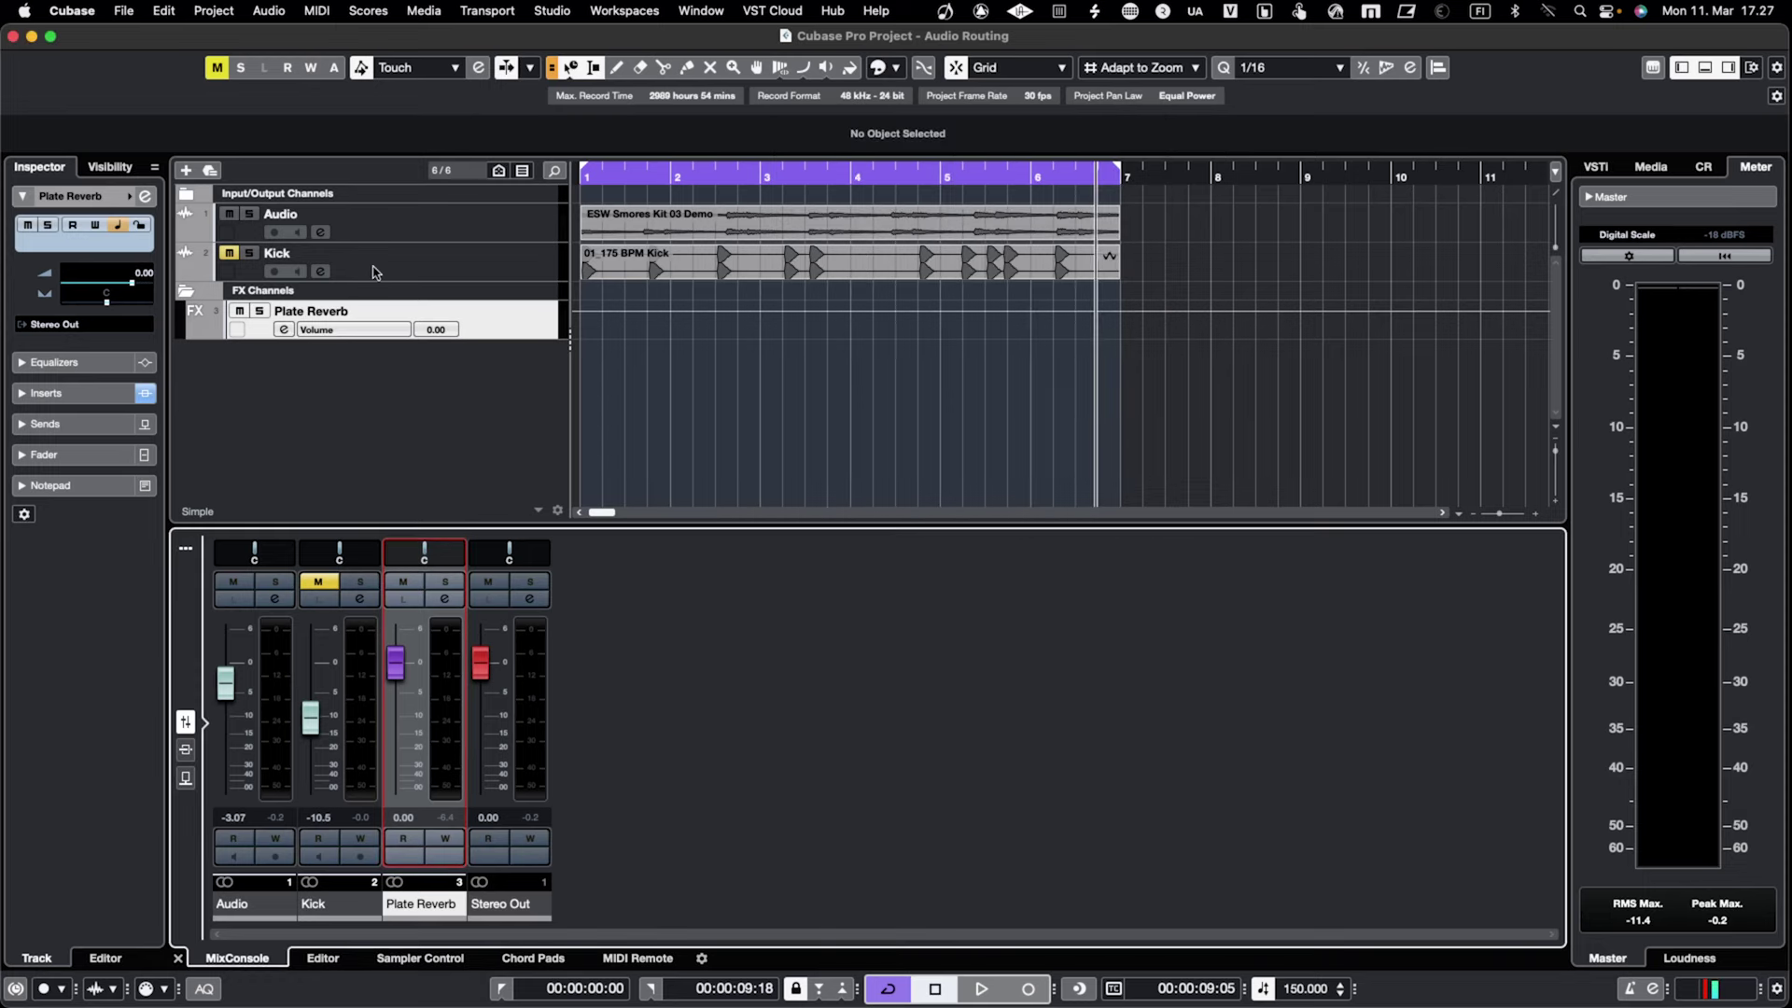
# - Deactivate the Audio track's Plate Reverb send and collapse the track's sends section
pyautogui.click(430, 230)
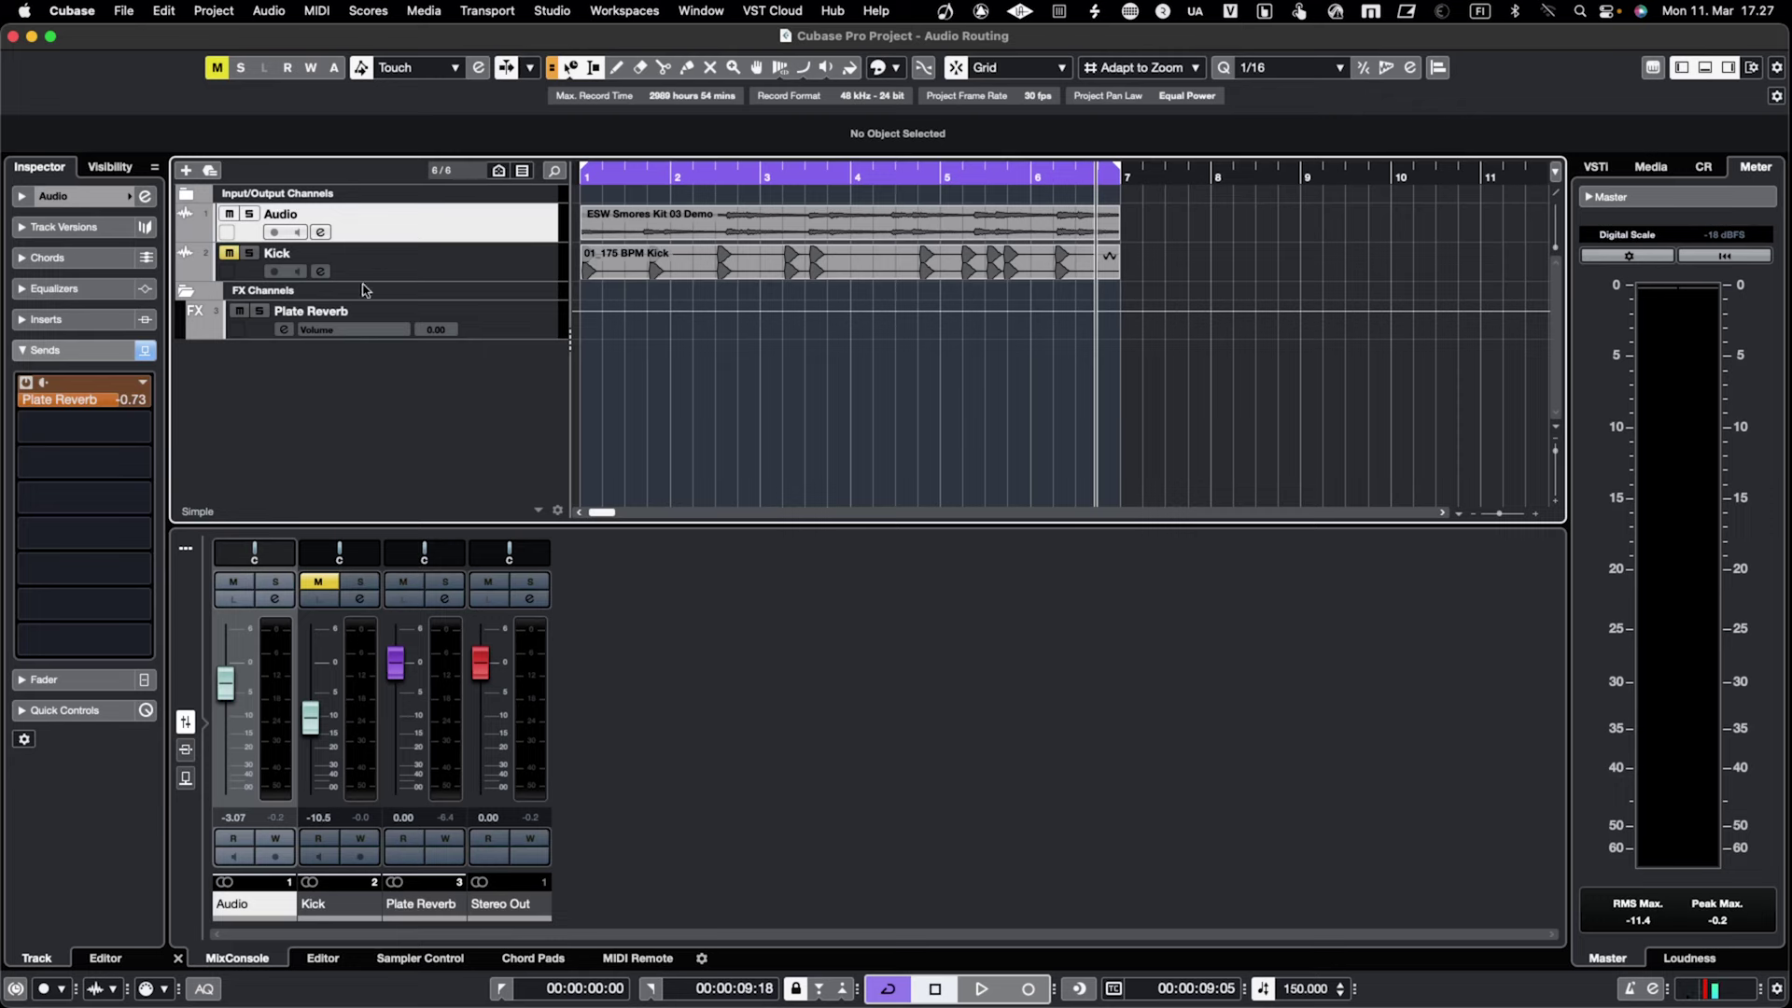
pyautogui.click(20, 382)
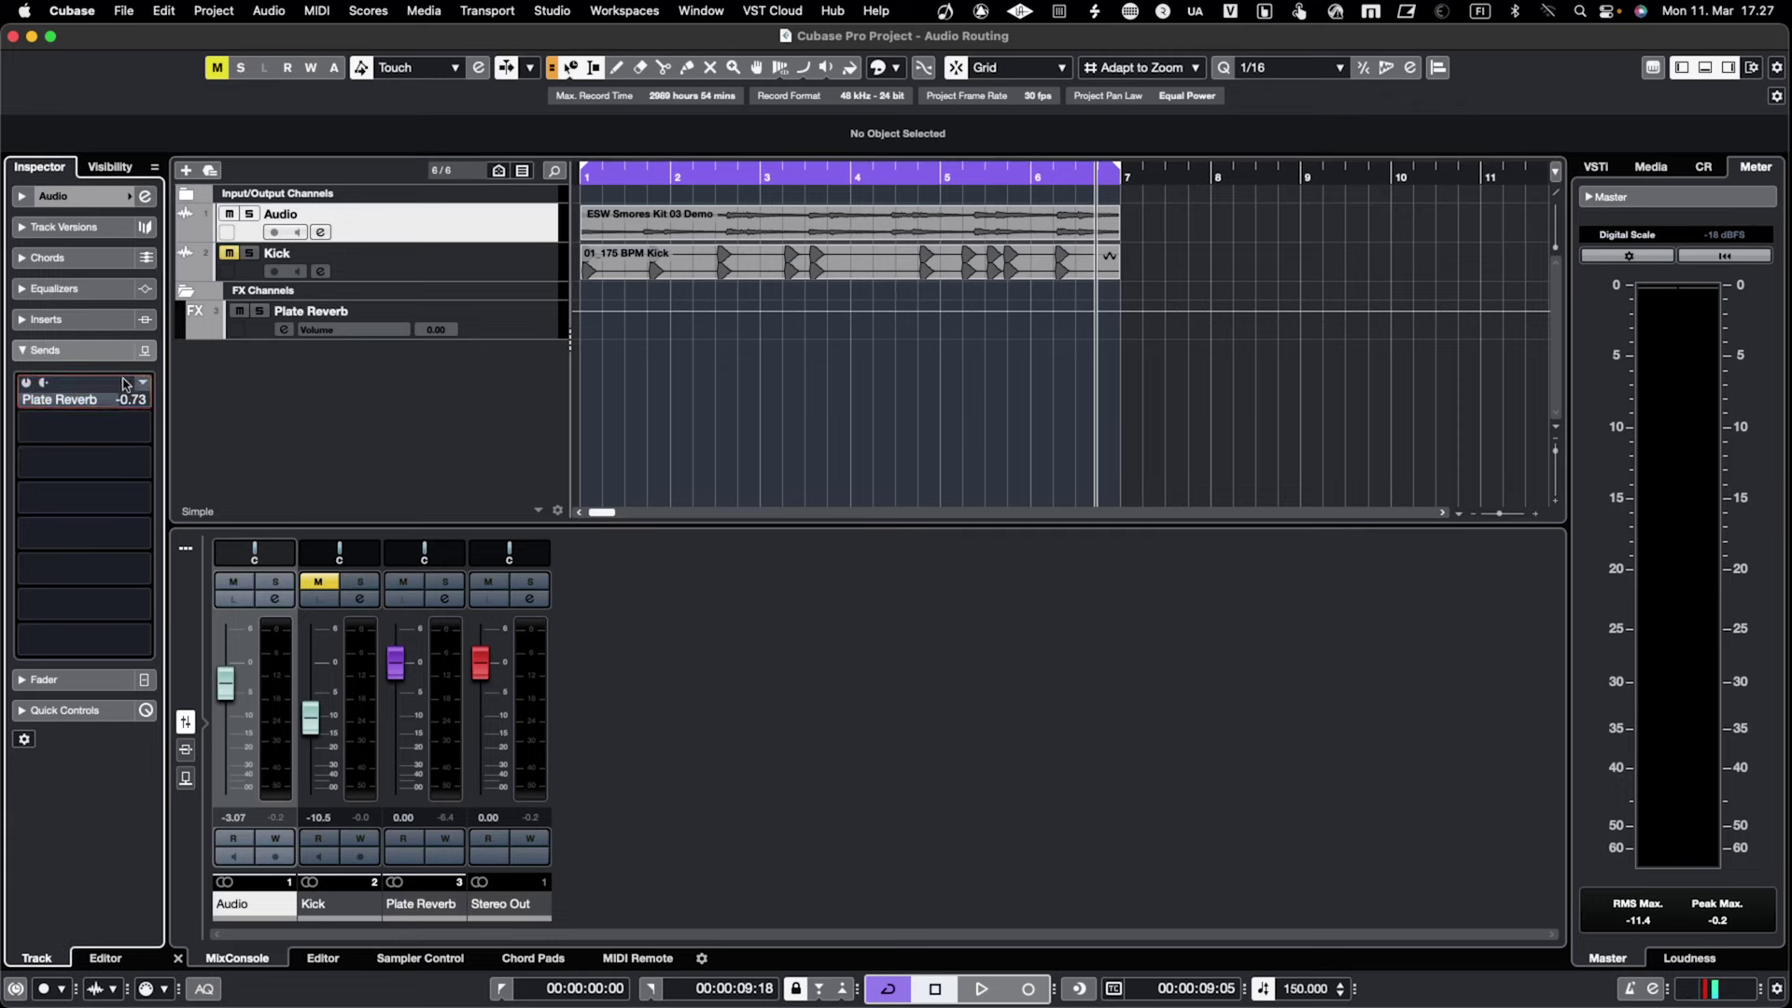
pyautogui.click(25, 350)
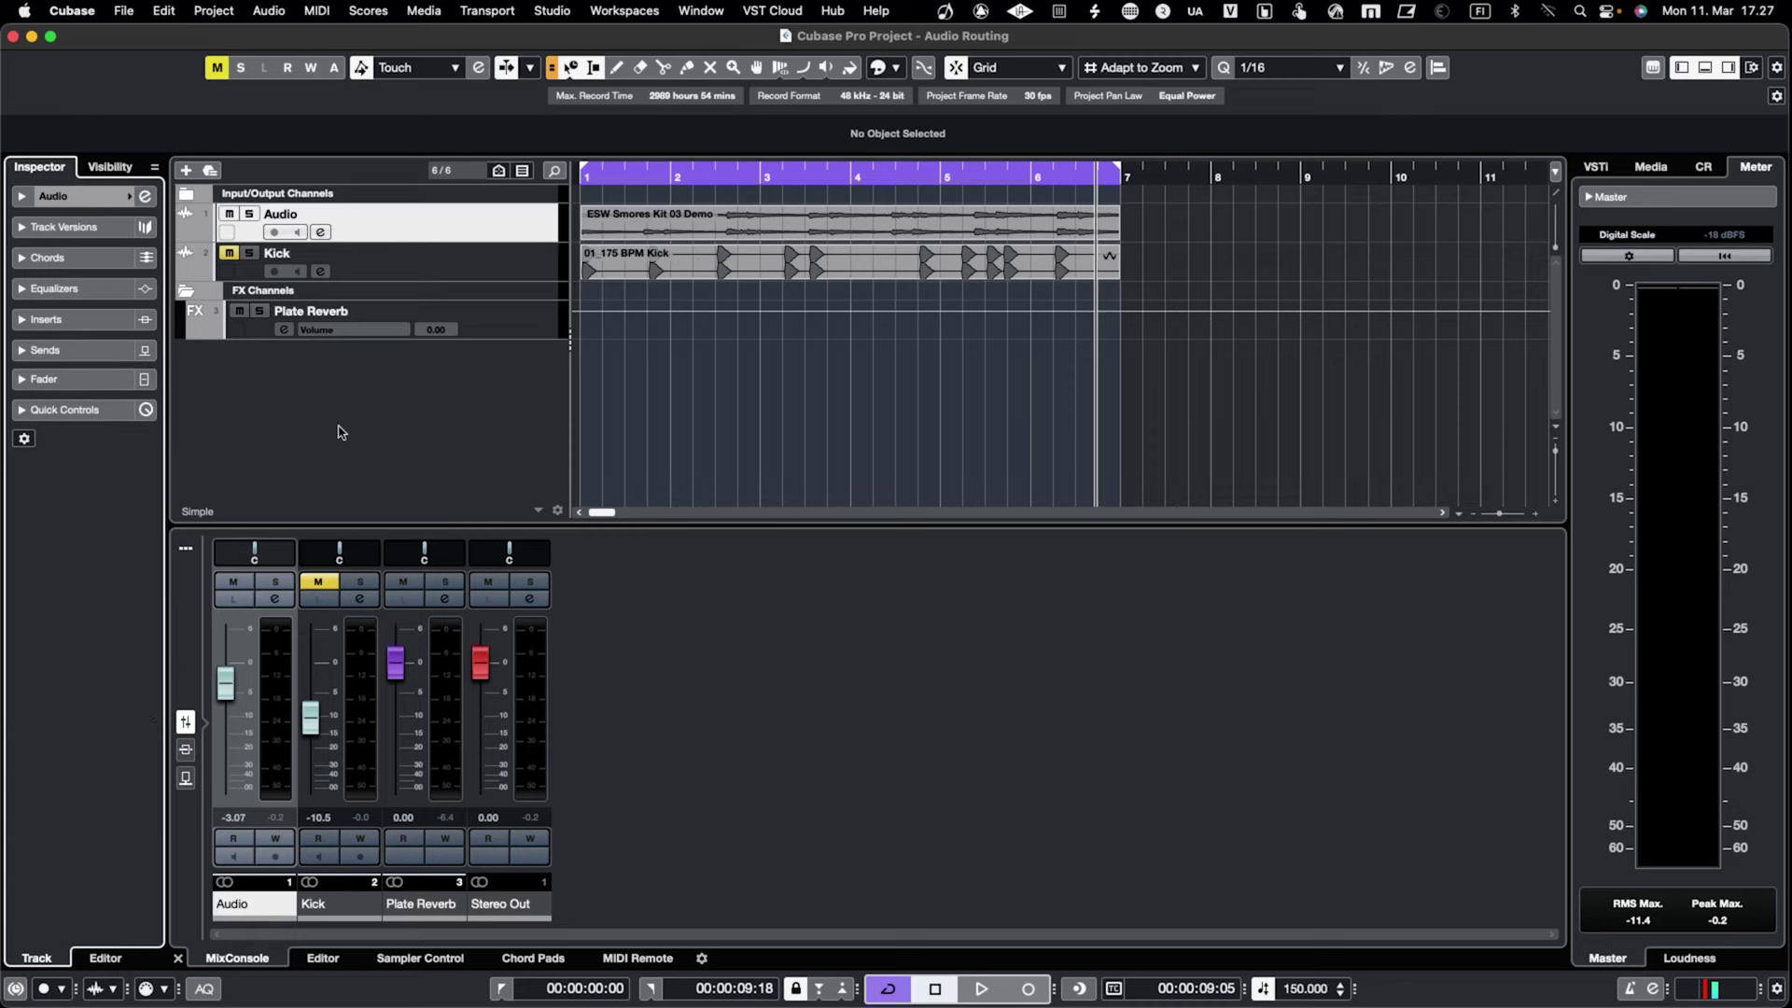
# - Unmute the Kick track and set its fader to -10.3 during playback, then stop playback
pyautogui.click(227, 254)
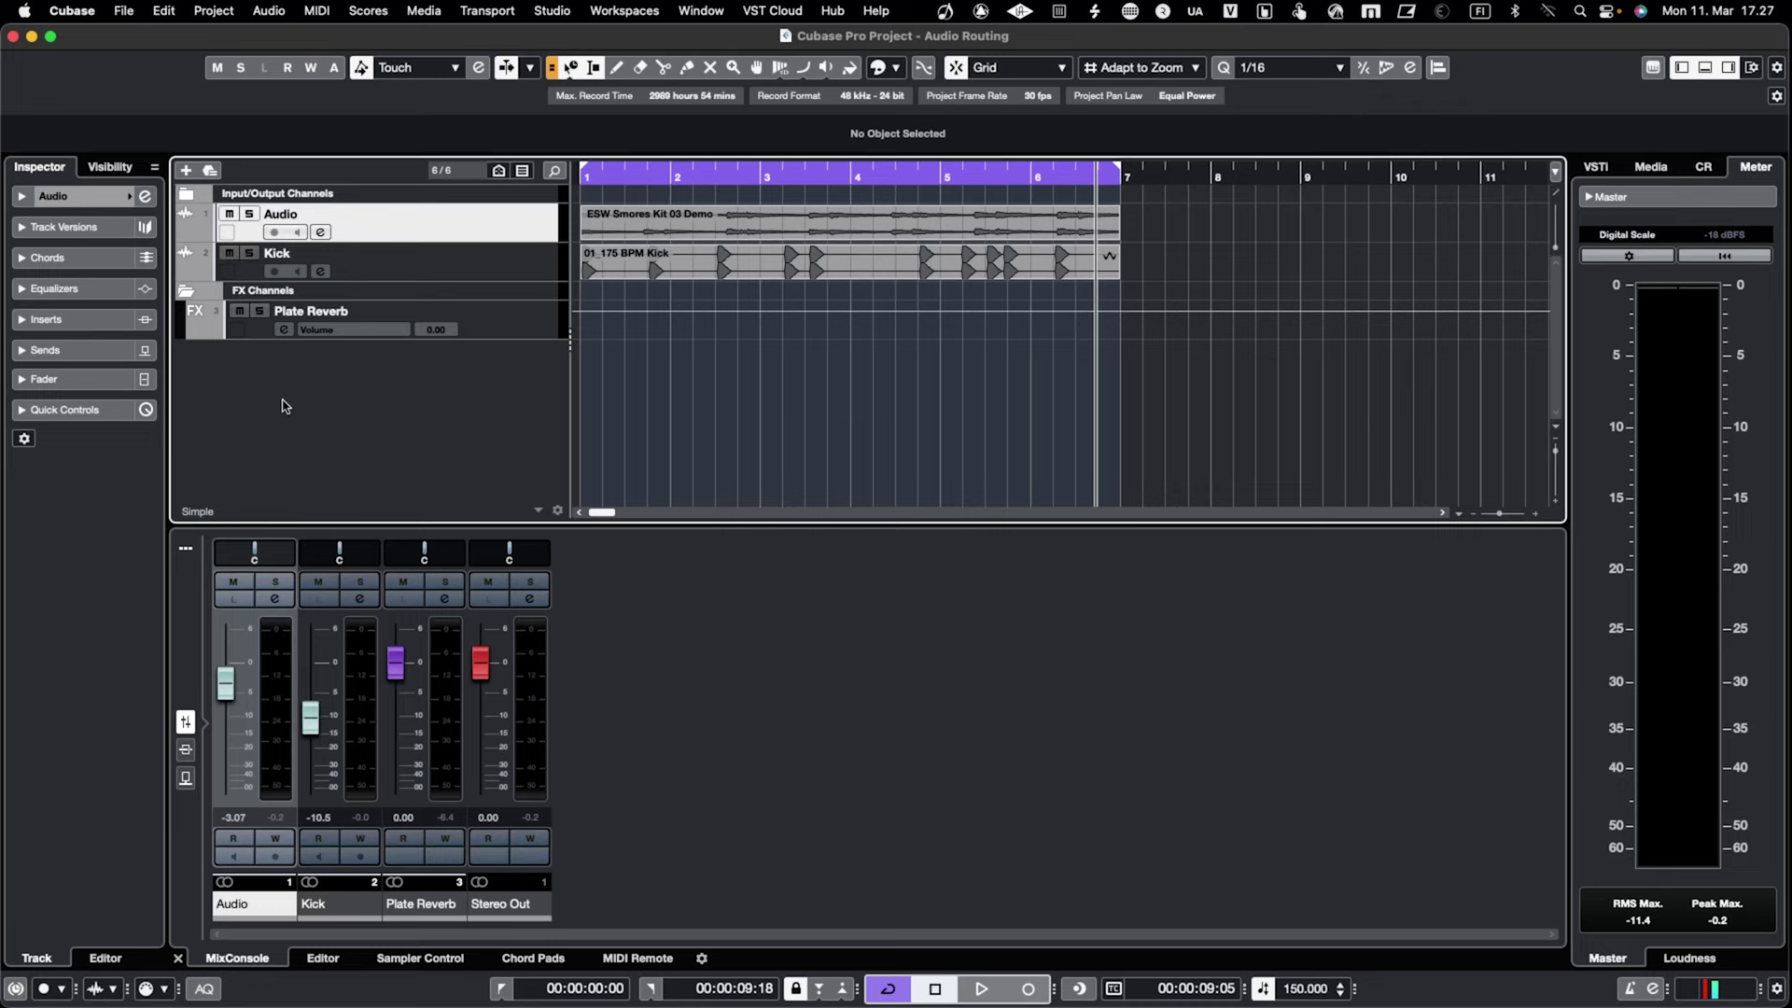
pyautogui.press('space')
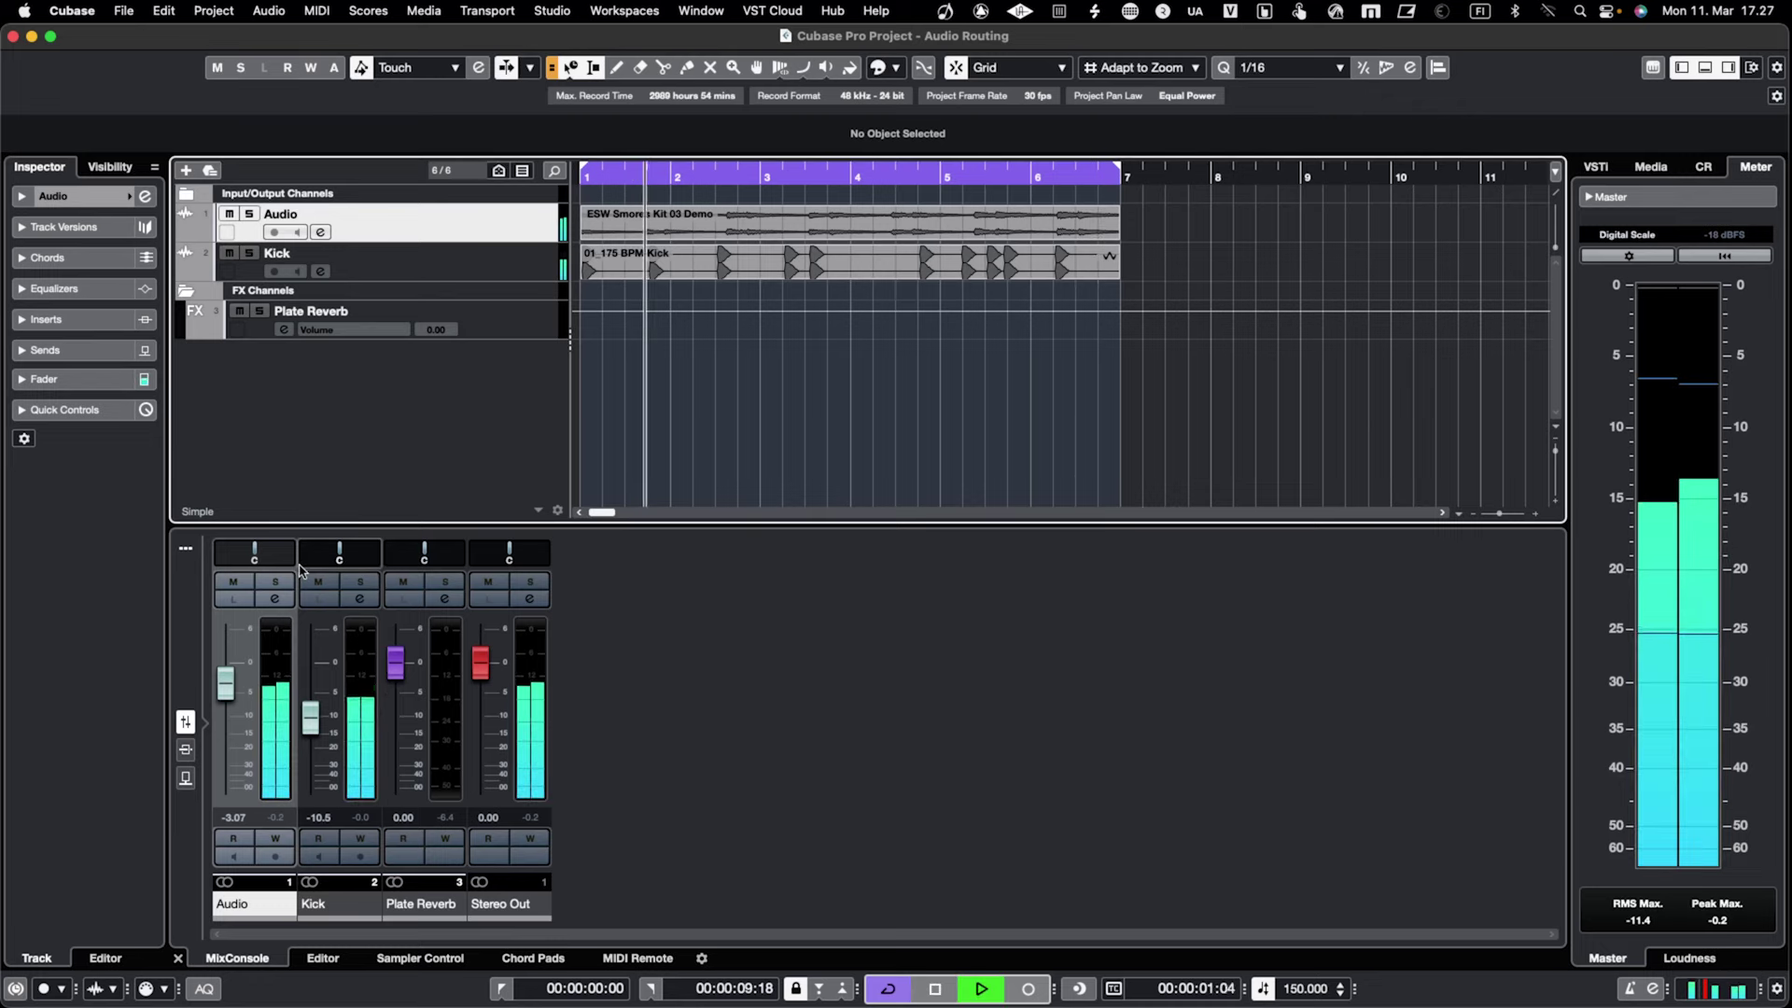
pyautogui.click(311, 719)
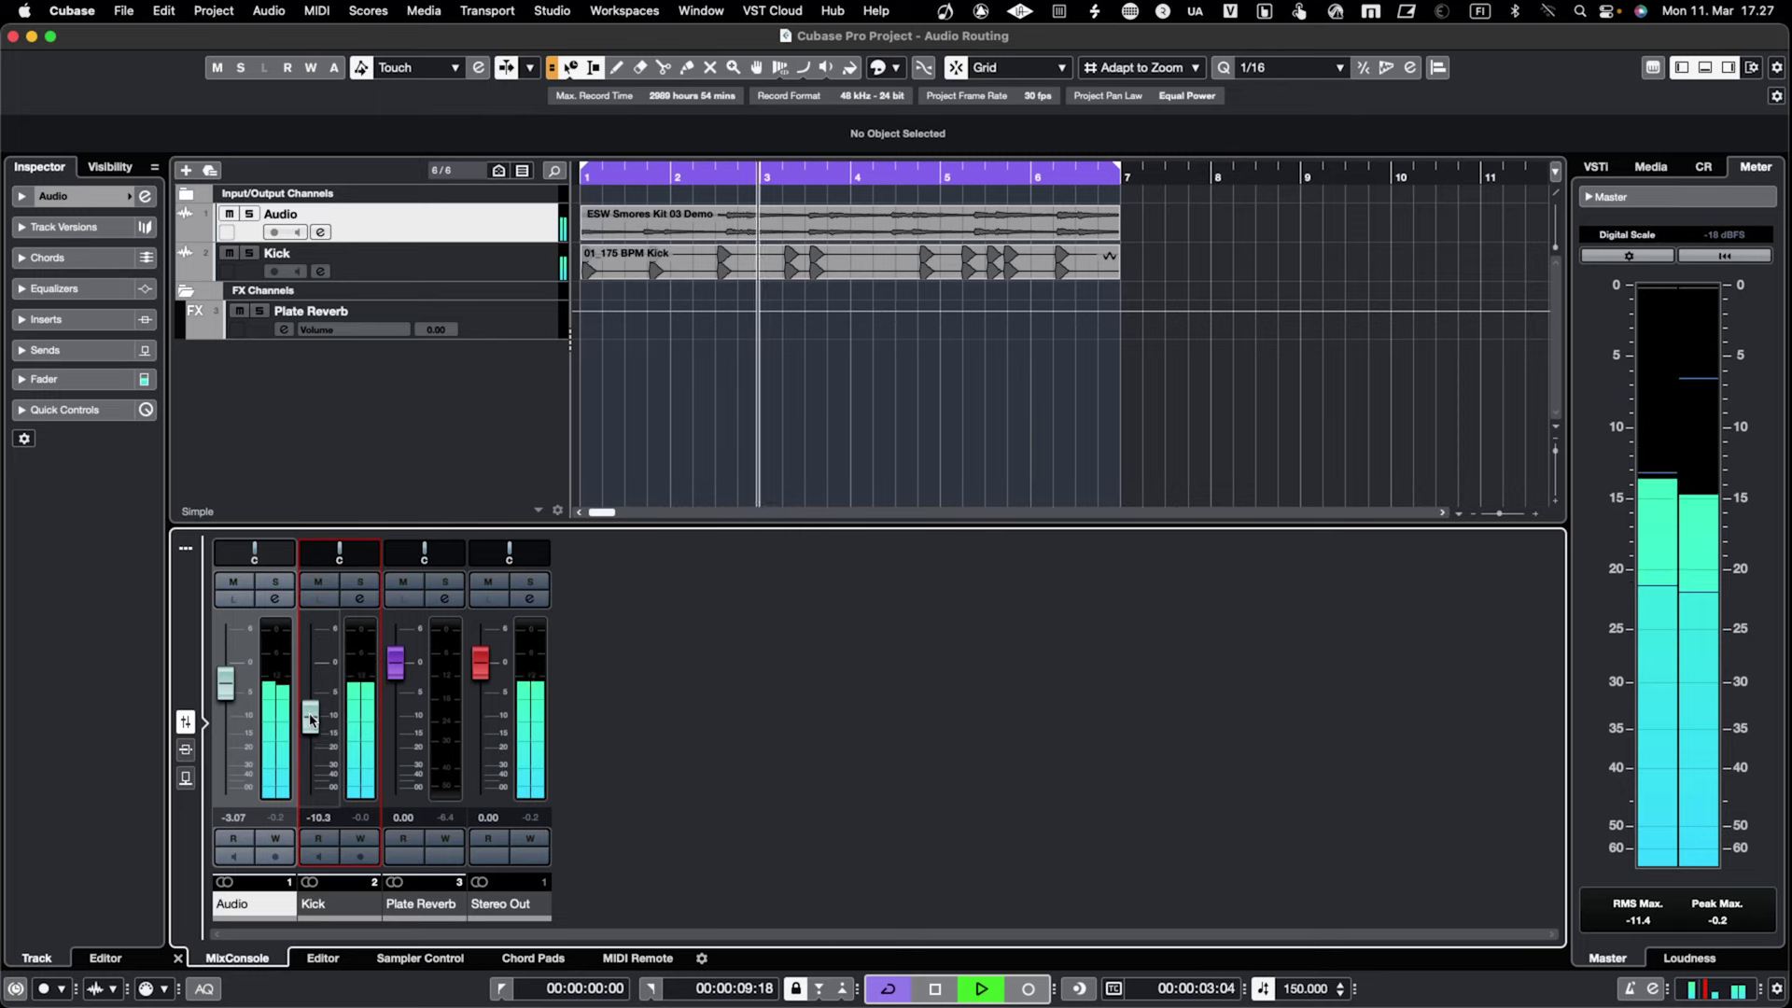
pyautogui.press('space')
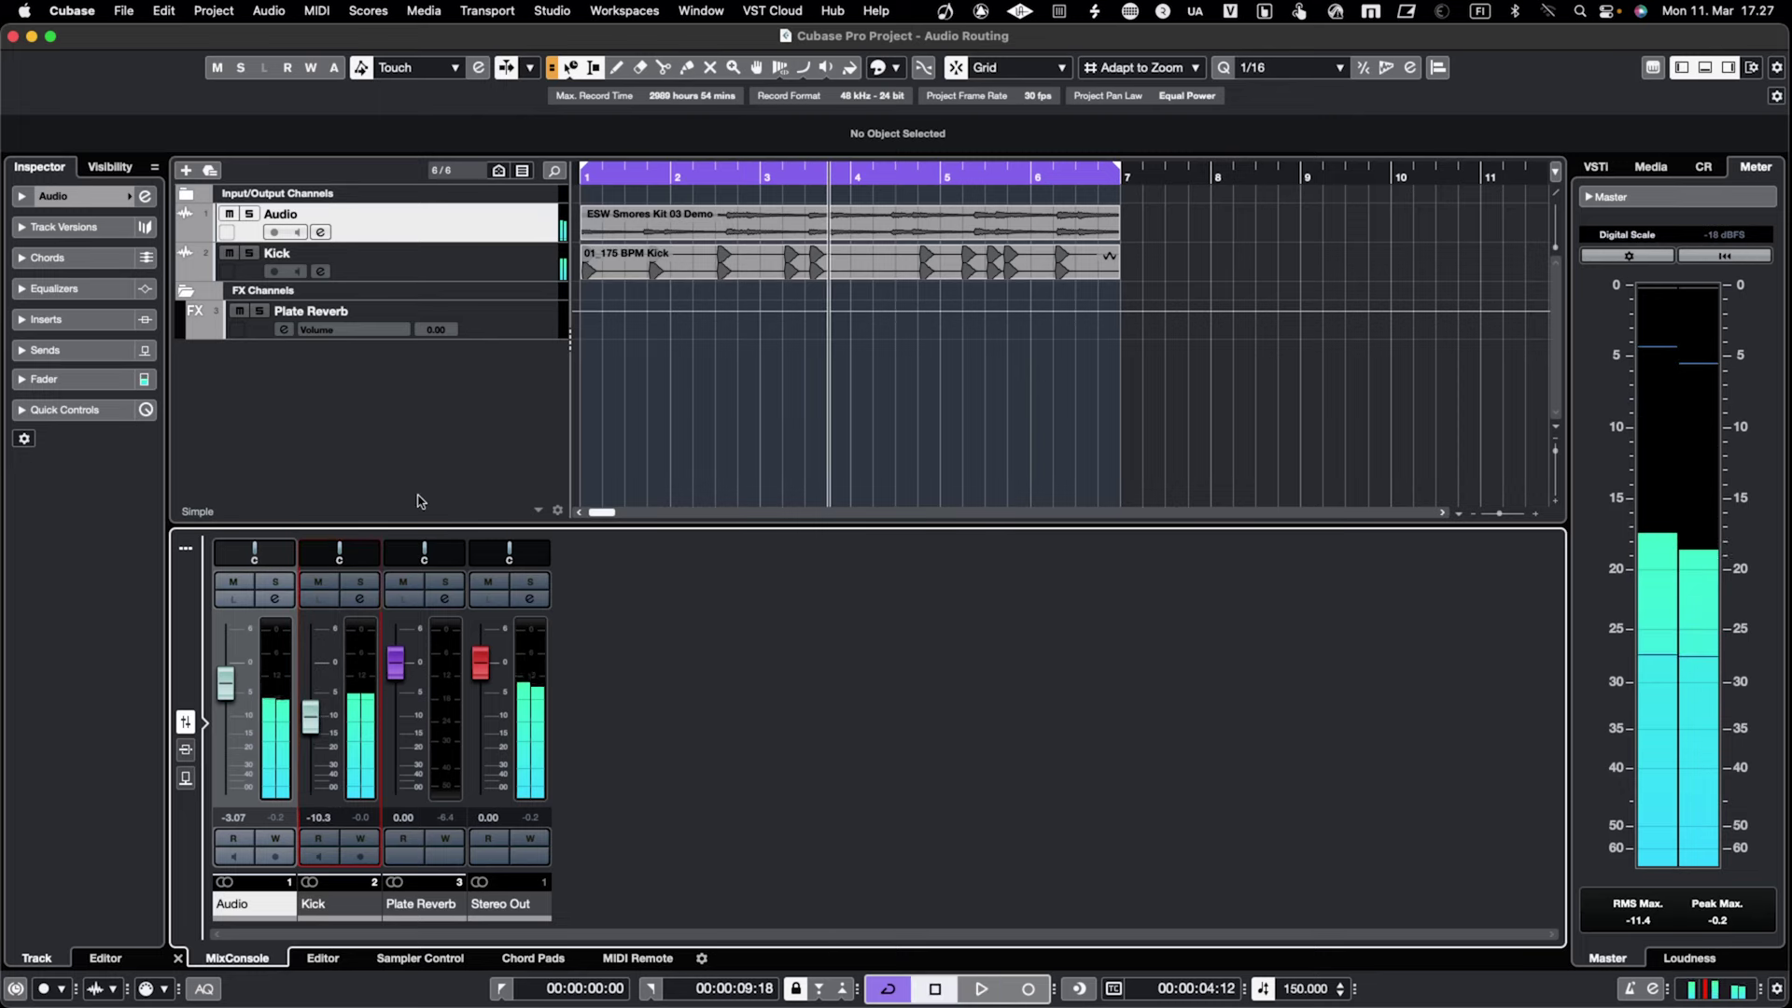
# - Add a stereo group channel named BUS for the Audio and Kick tracks, output to Stereo Out and created inside a folder
pyautogui.click(22, 197)
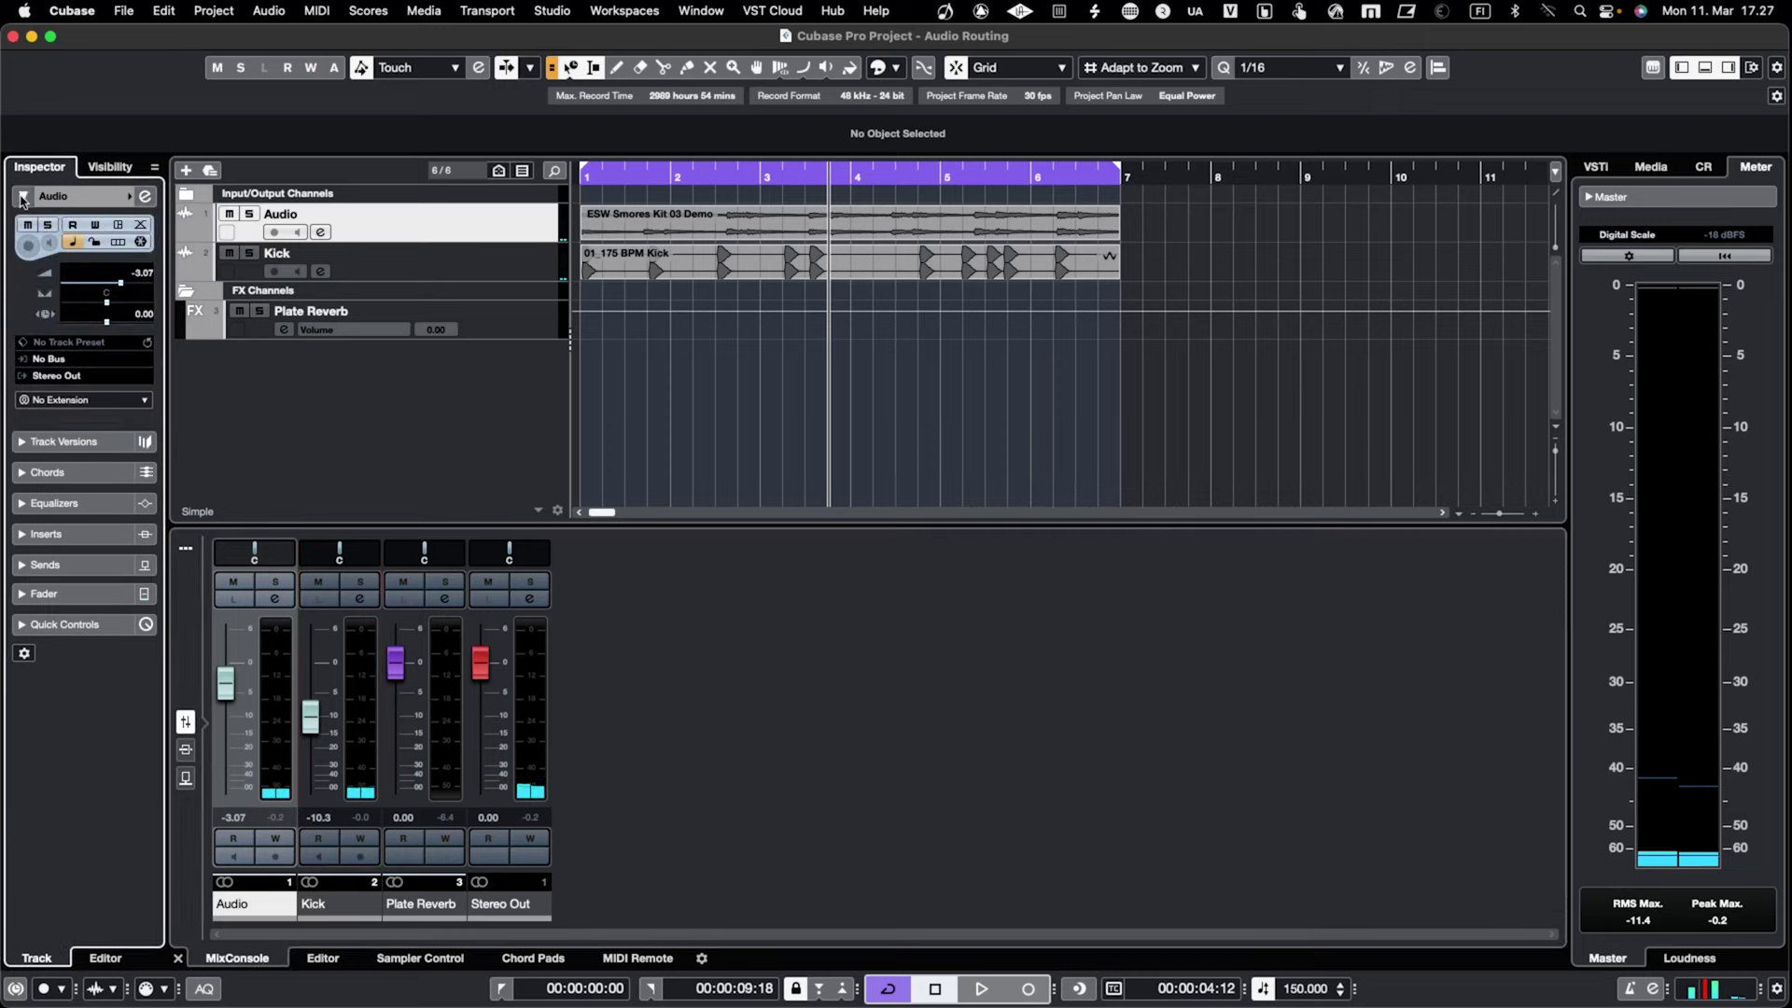
pyautogui.click(23, 197)
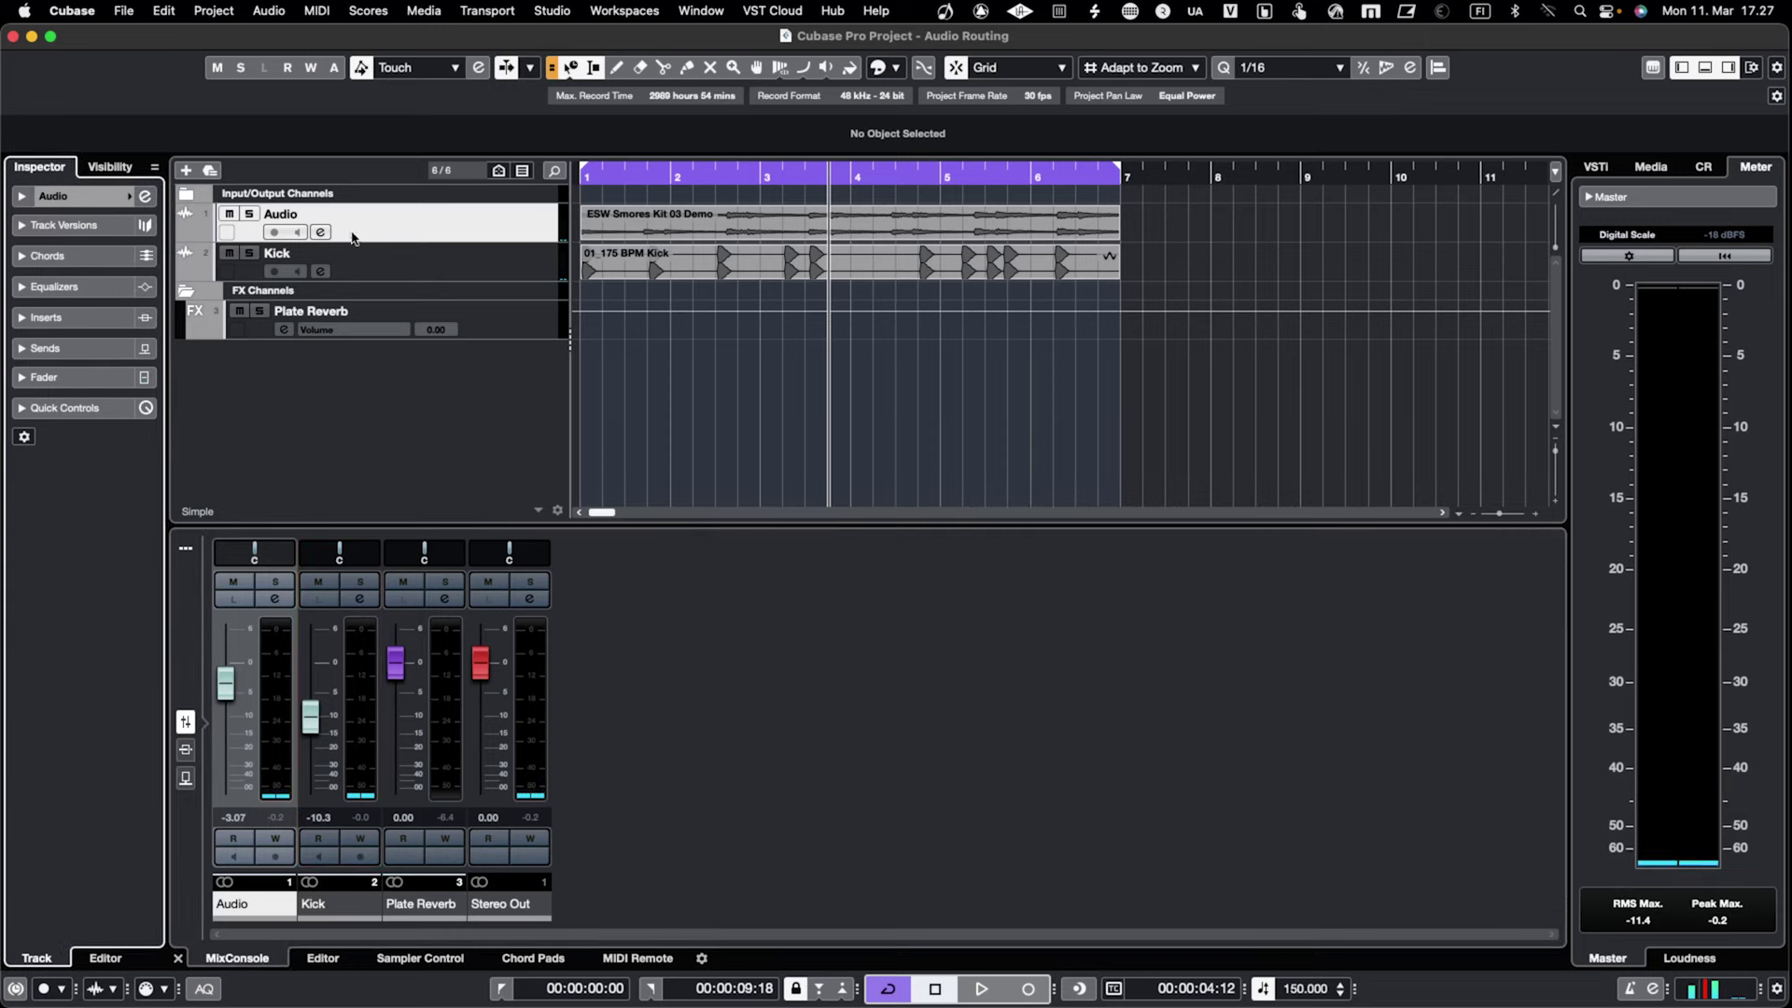
pyautogui.keyDown('shift'); pyautogui.click(412, 272); pyautogui.keyUp('shift')
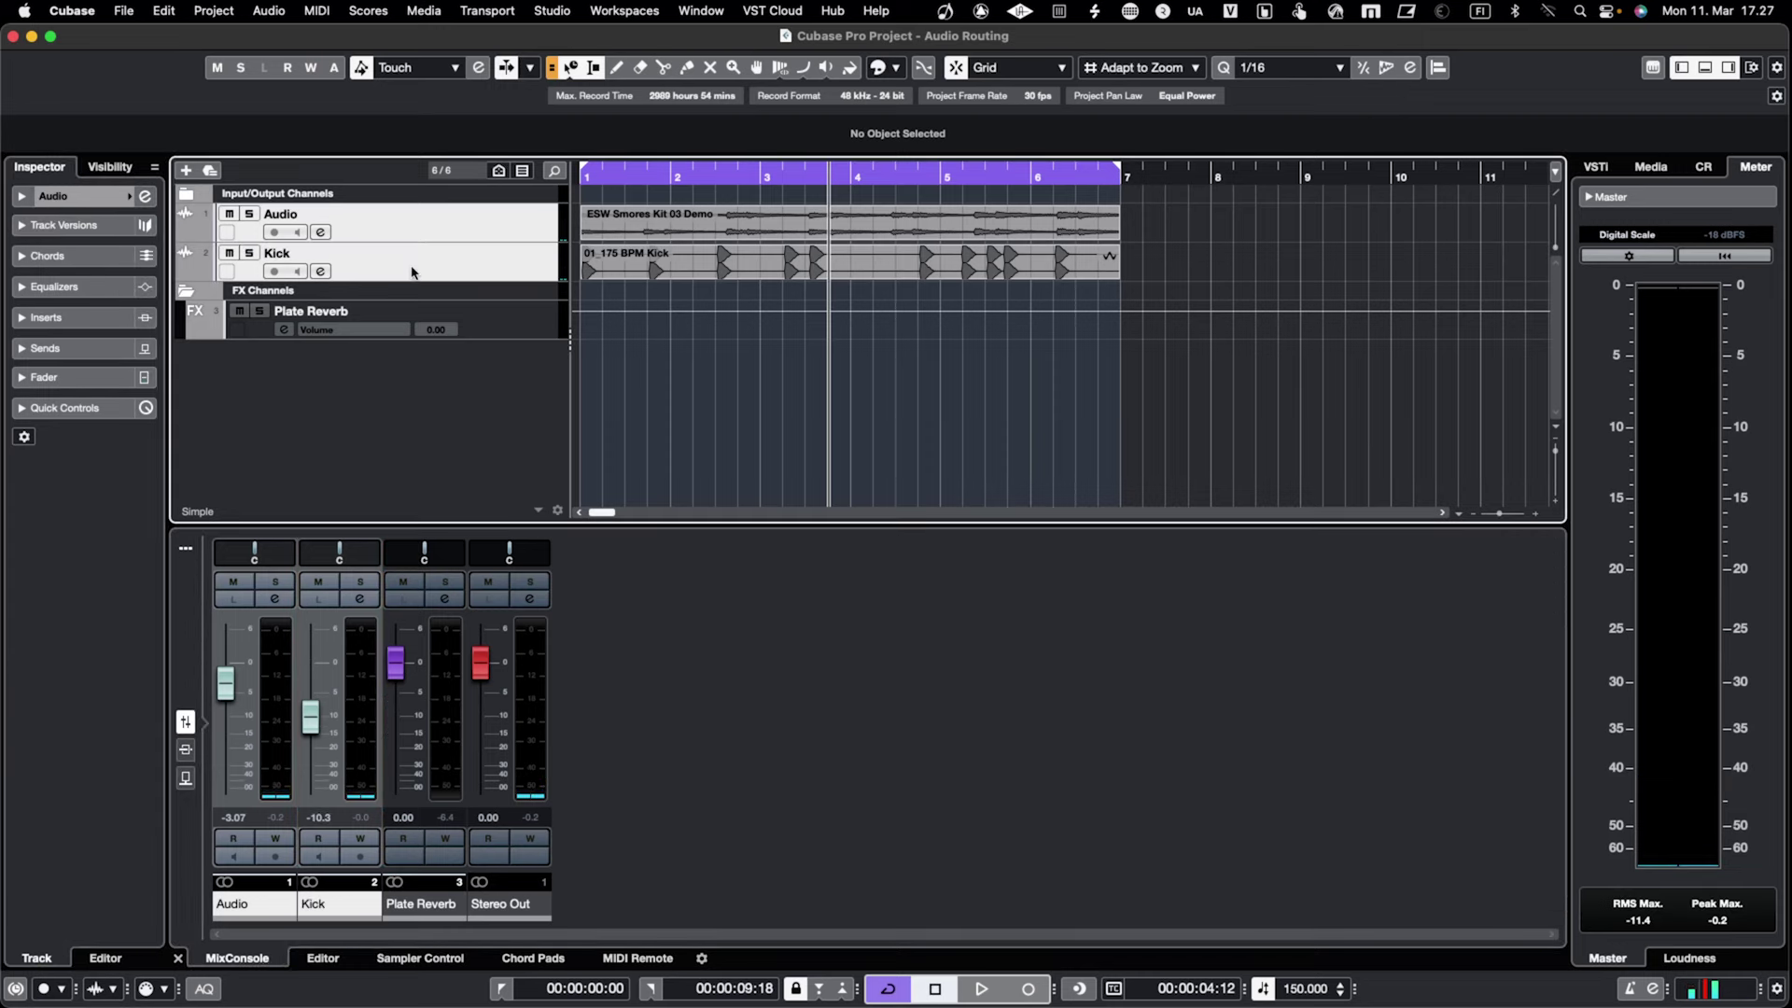
pyautogui.rightClick(498, 272)
pyautogui.moveTo(554, 283)
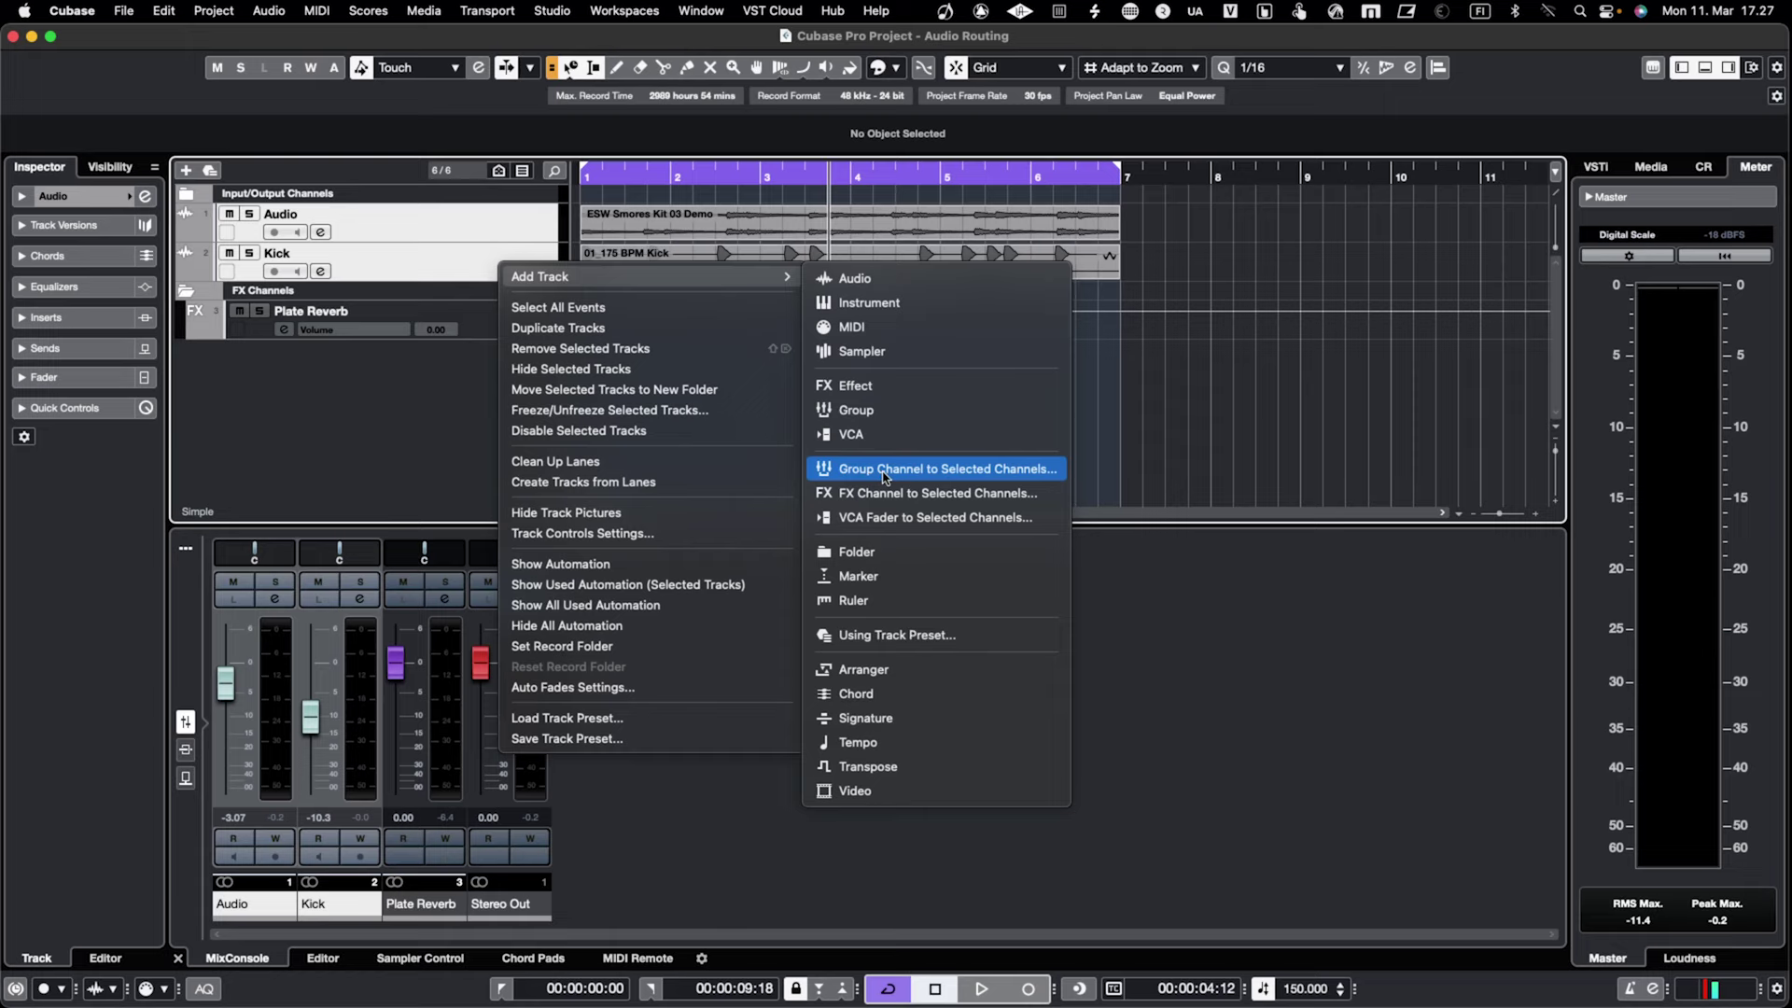
pyautogui.click(970, 473)
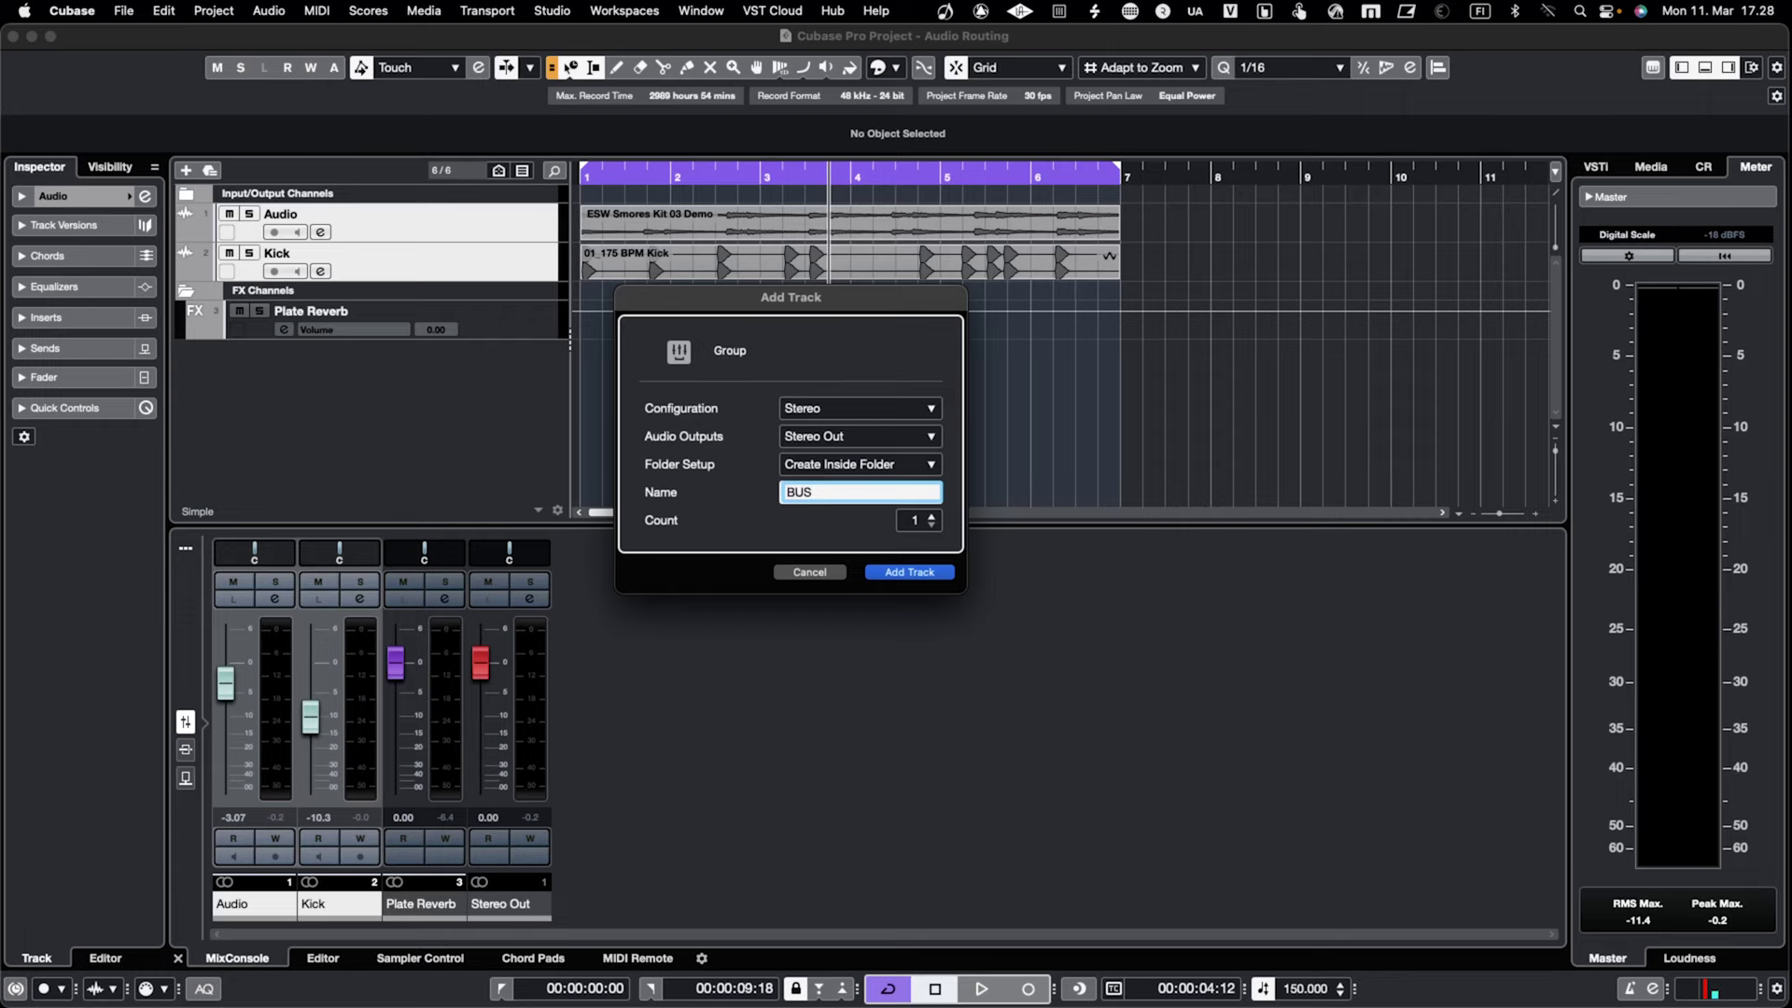
pyautogui.press('Return')
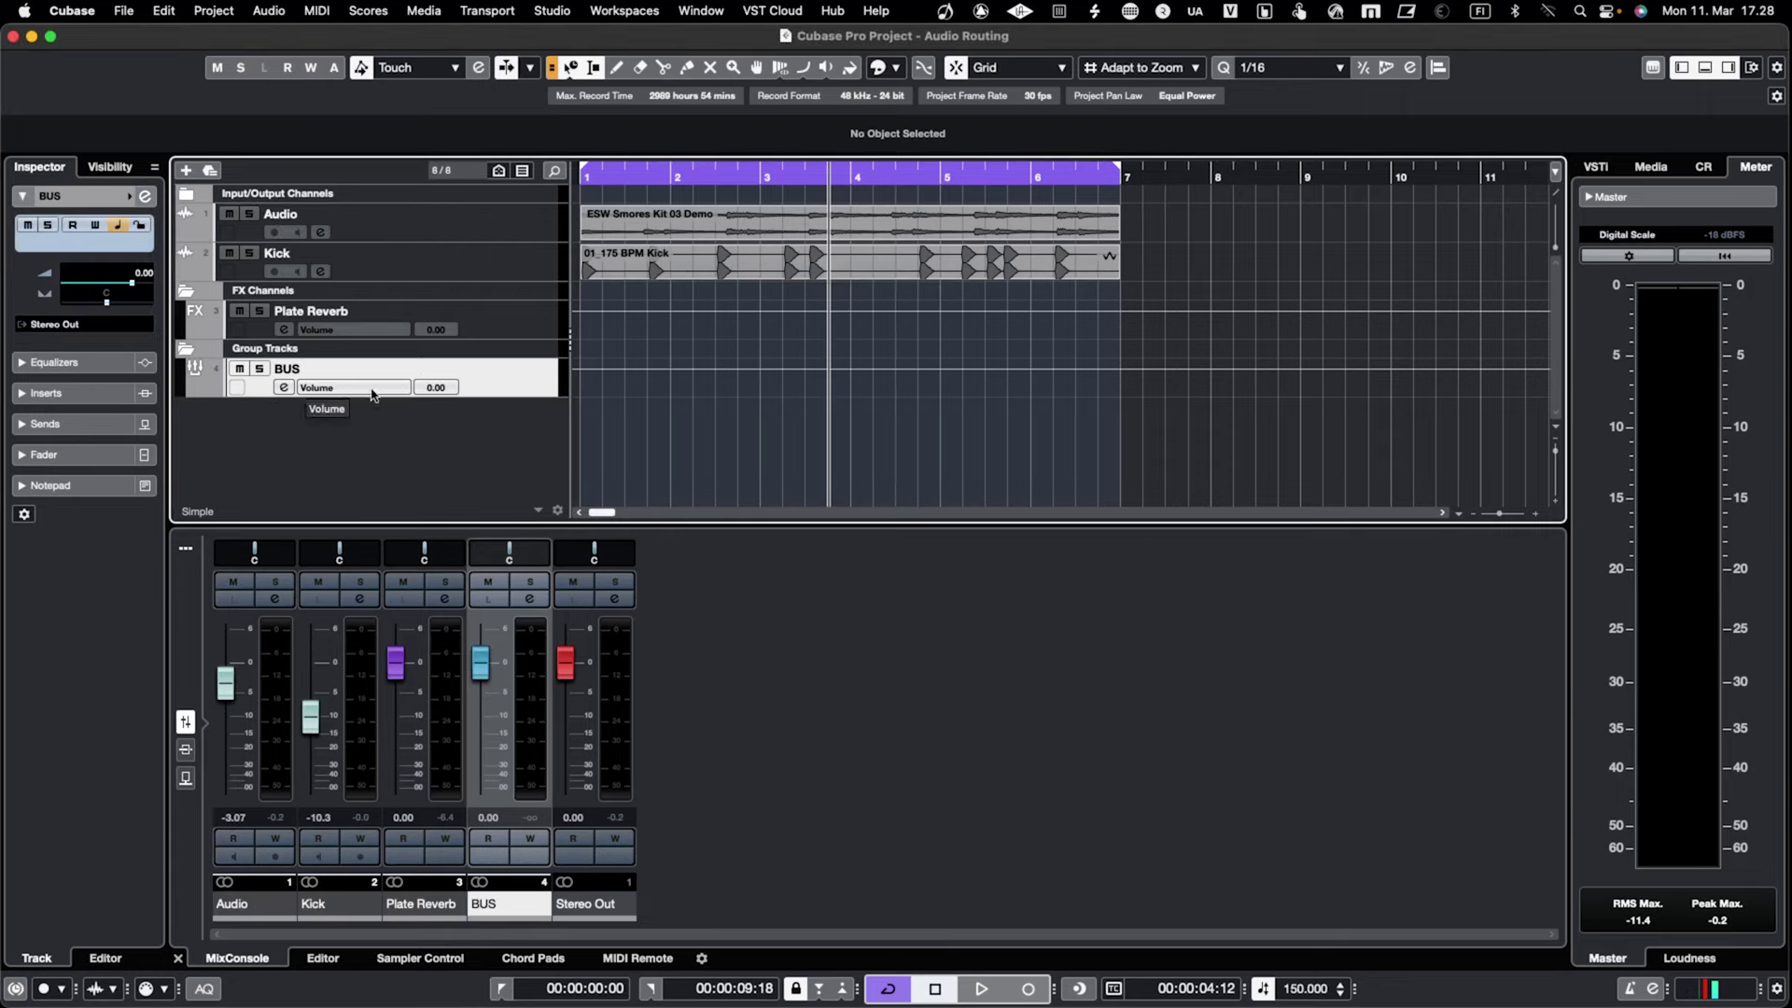
# - Inspect the output routing of the Audio and Kick tracks
pyautogui.click(484, 230)
pyautogui.click(31, 199)
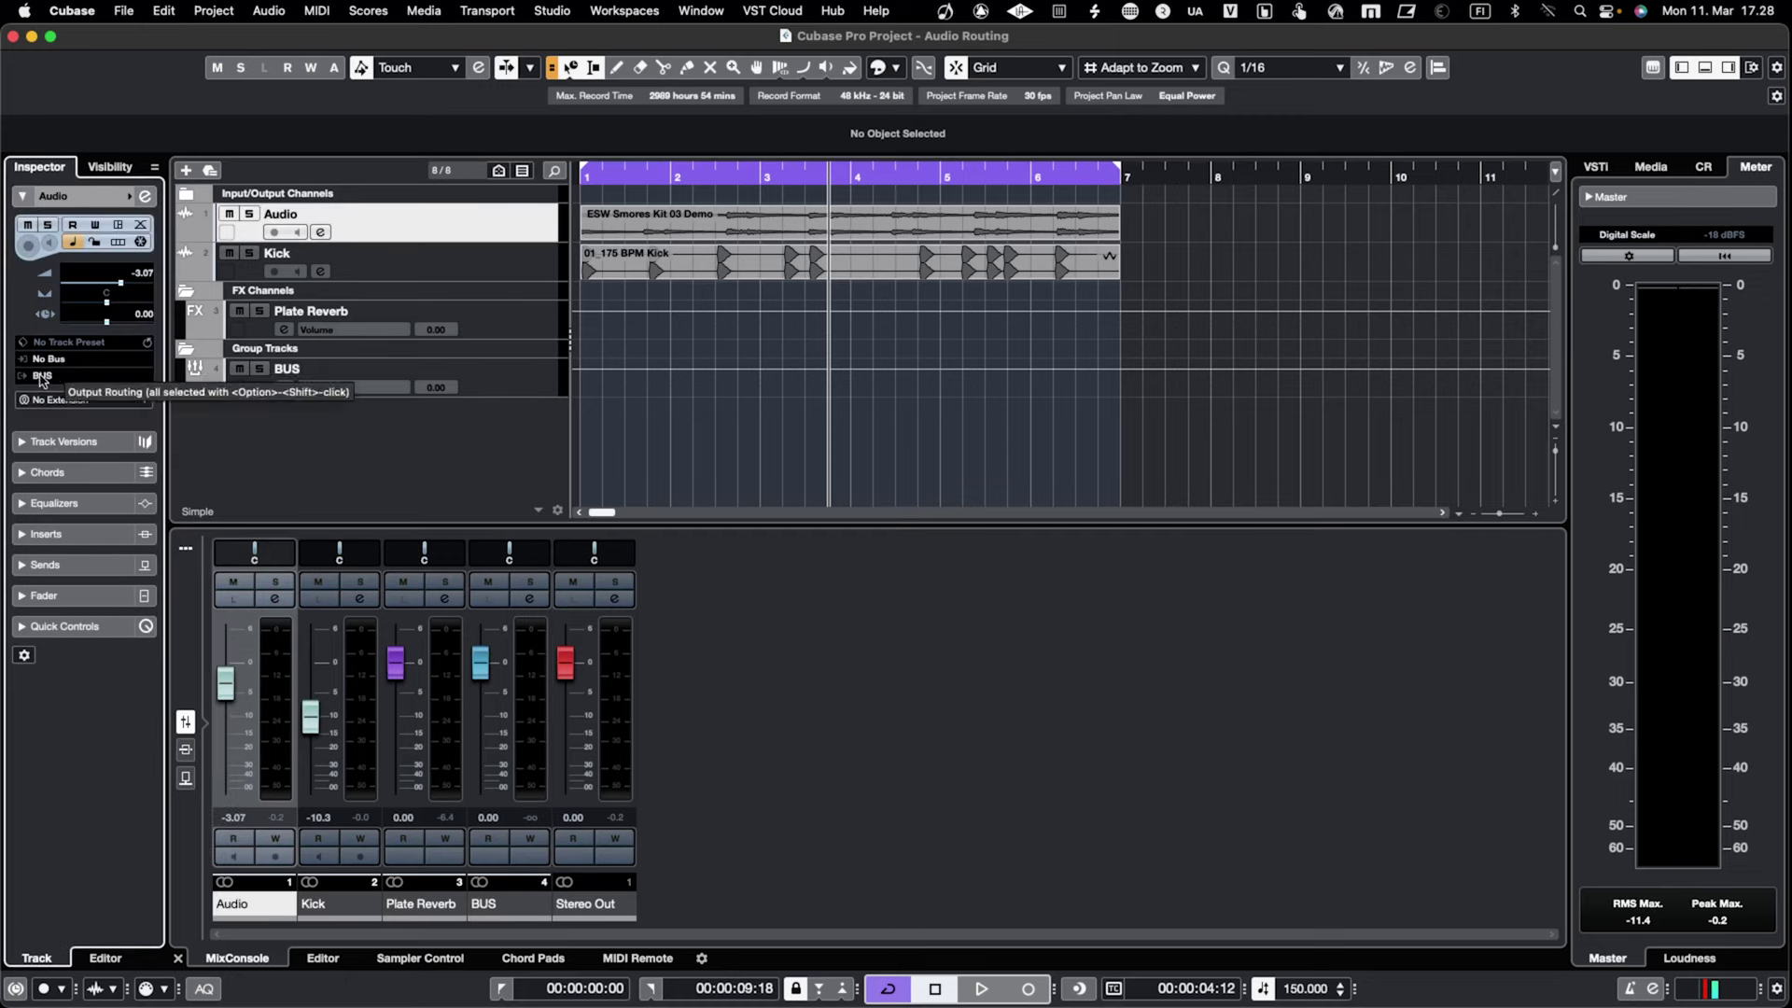
pyautogui.click(454, 267)
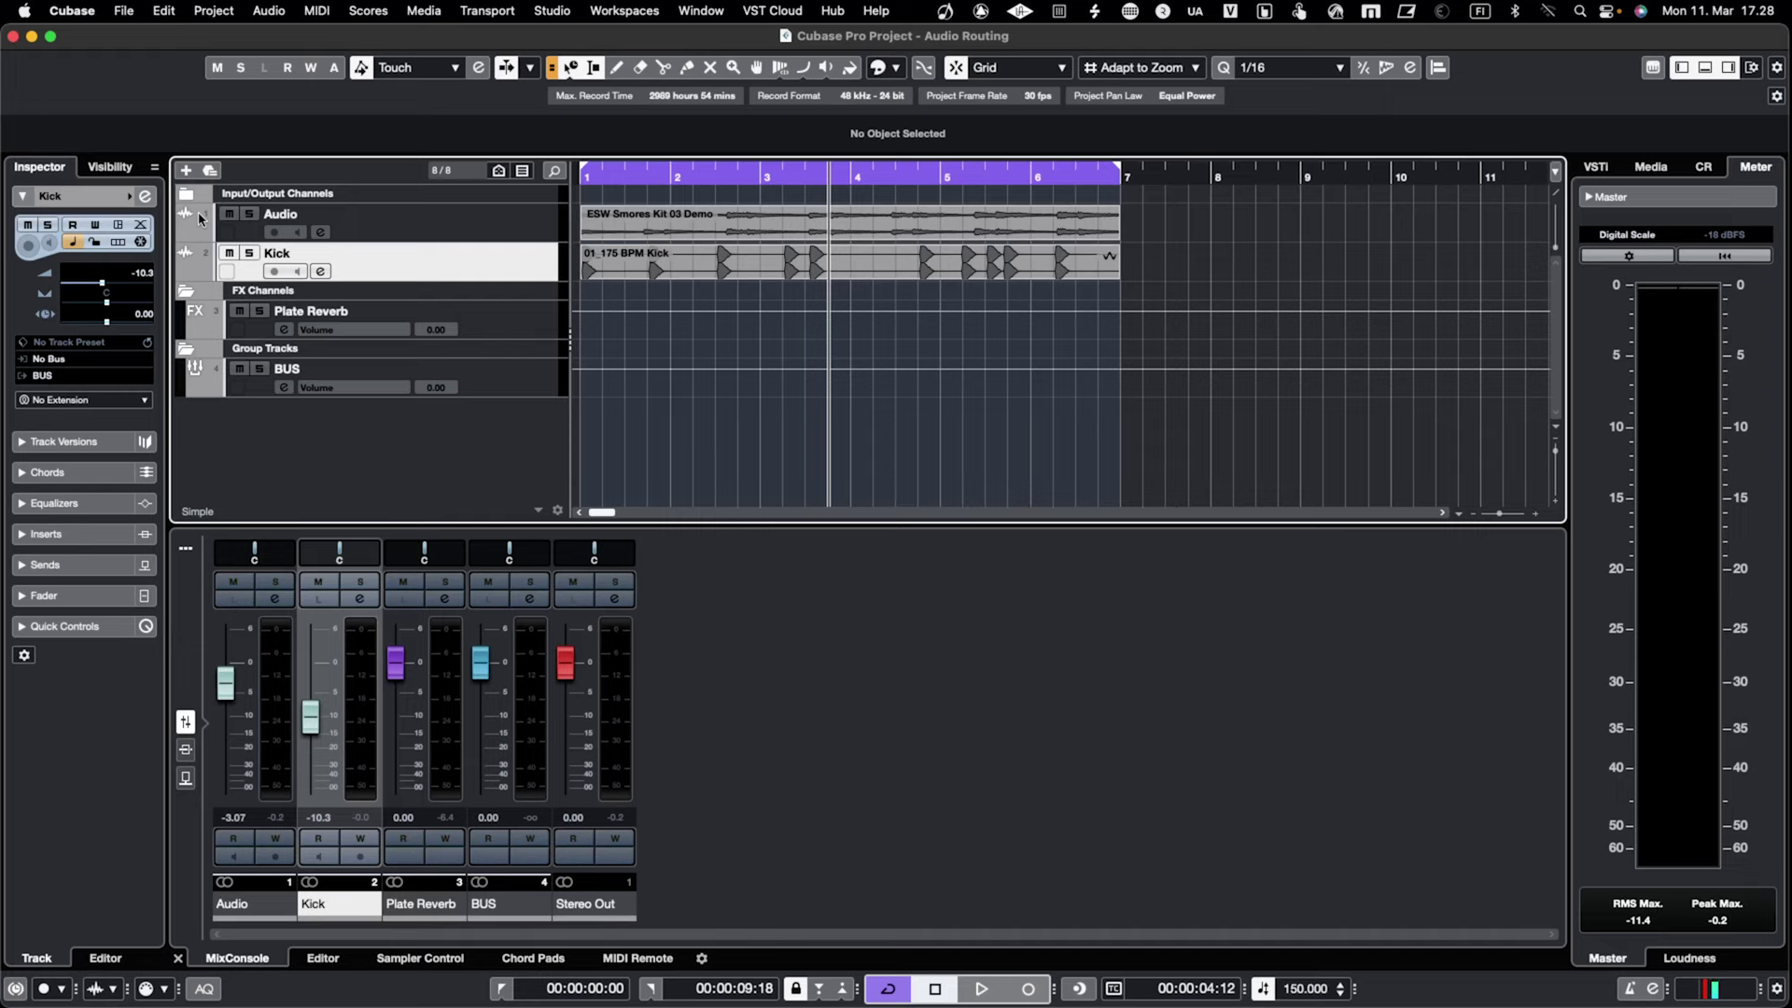
# - Move the Audio and Kick tracks into the Group Tracks folder beneath the BUS track
pyautogui.moveTo(198, 210); pyautogui.dragTo(263, 389)
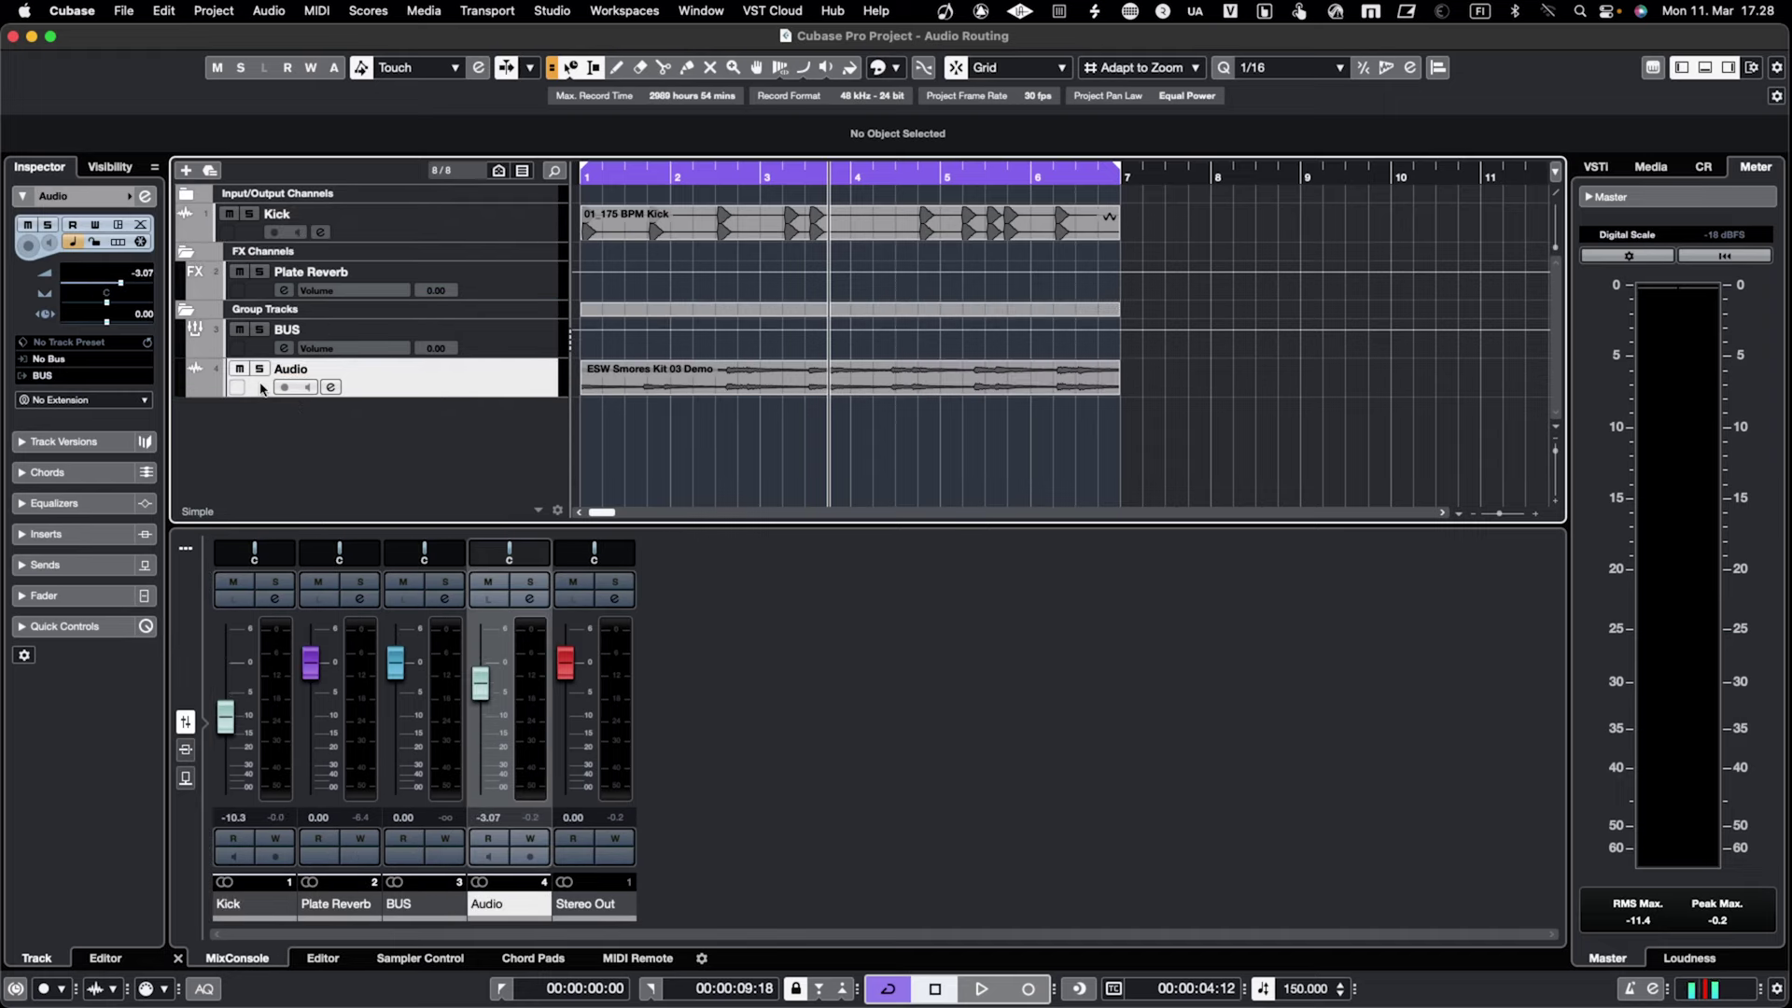
pyautogui.moveTo(200, 205); pyautogui.dragTo(270, 418)
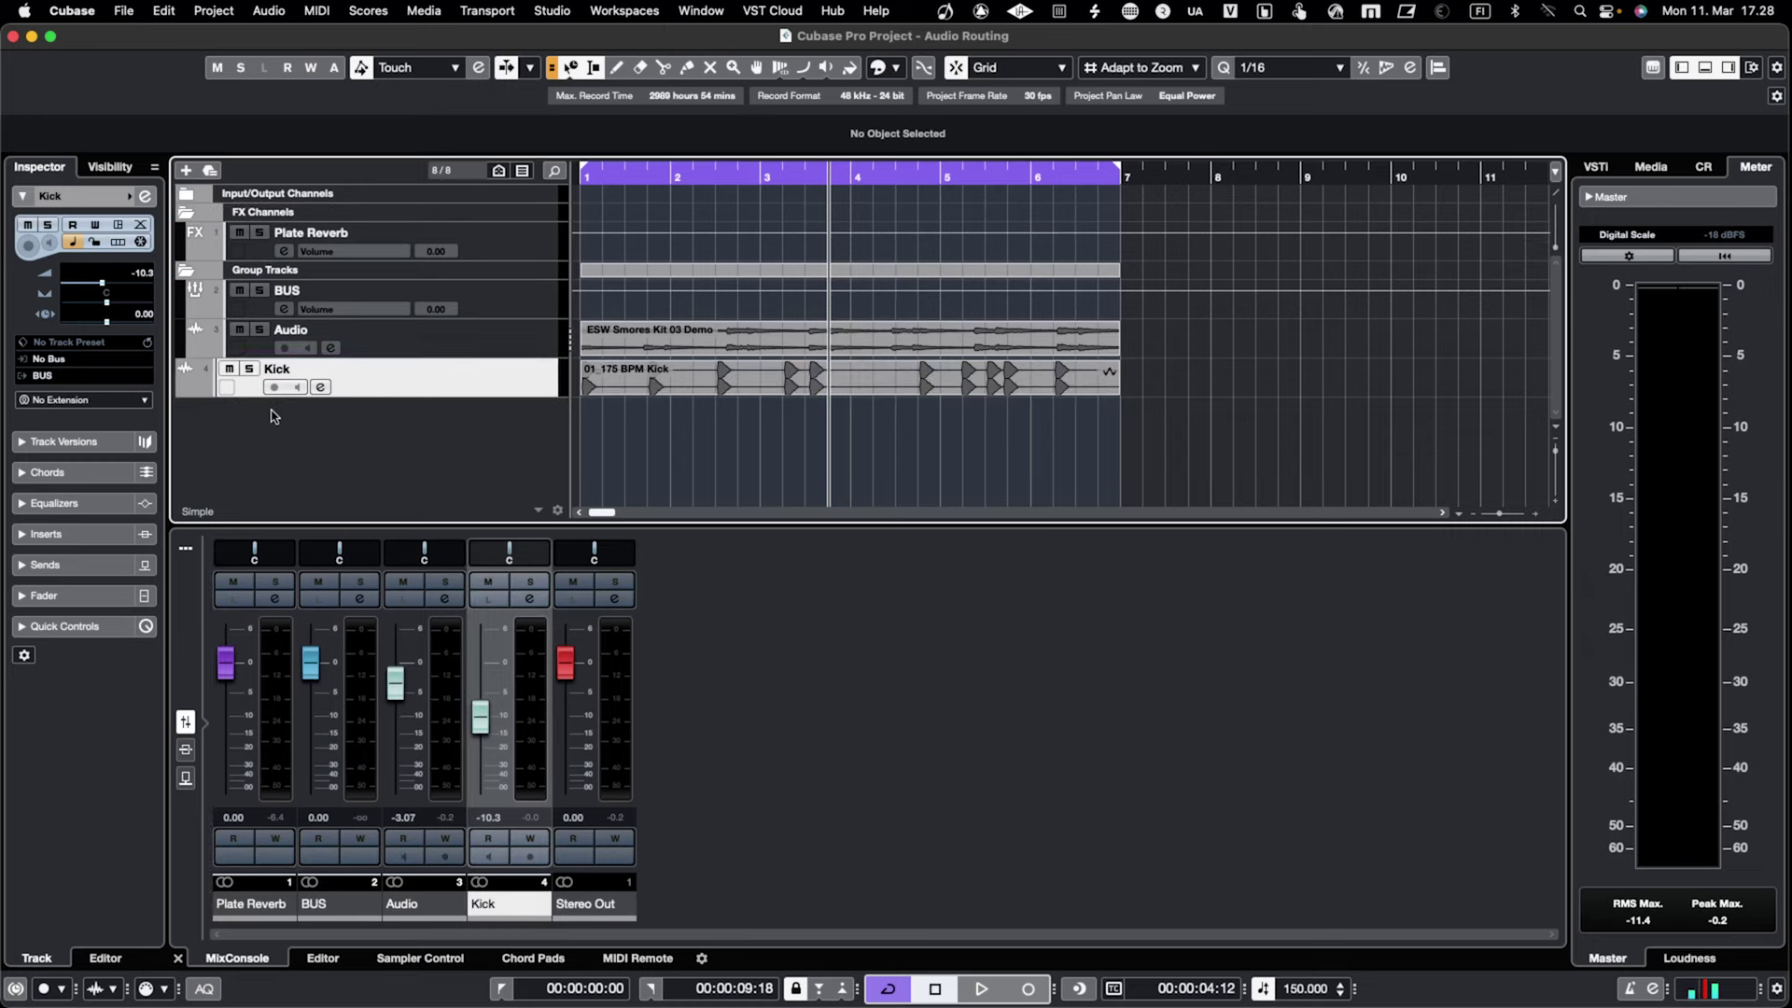
pyautogui.moveTo(198, 370); pyautogui.dragTo(217, 305)
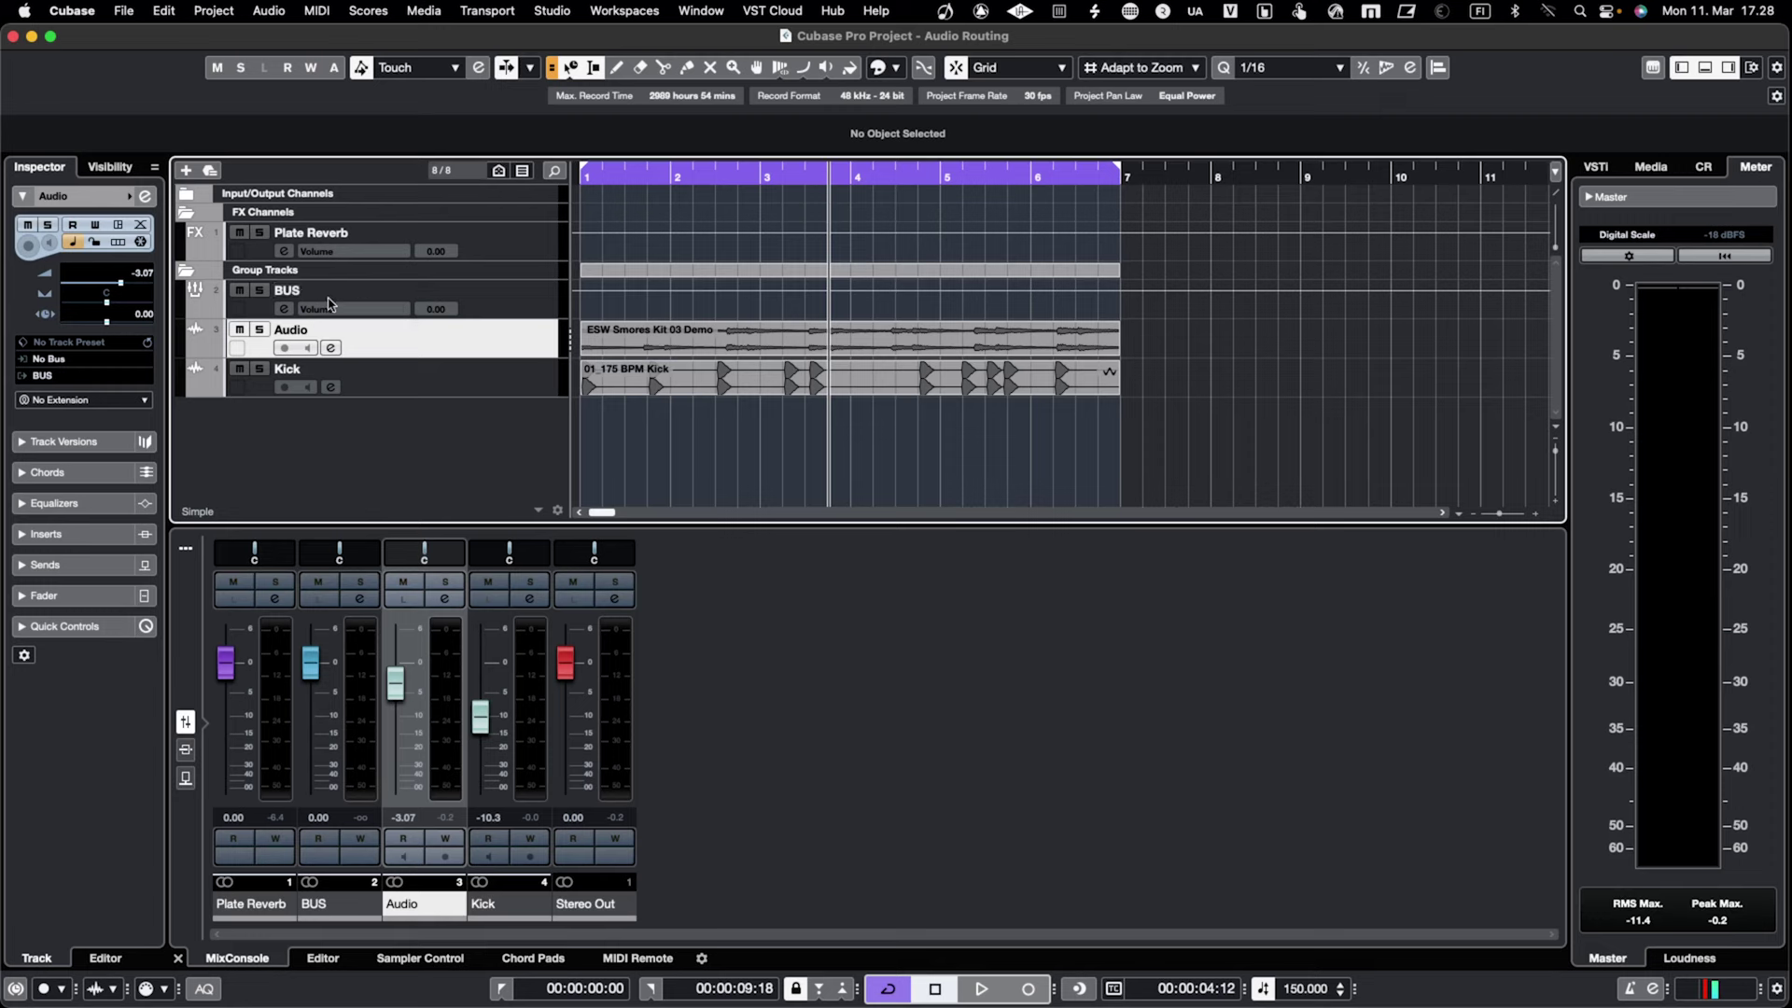
# - Collapse the FX Channels folder, fold and reopen the Group Tracks folder, and select the BUS track
pyautogui.click(184, 270)
pyautogui.click(184, 271)
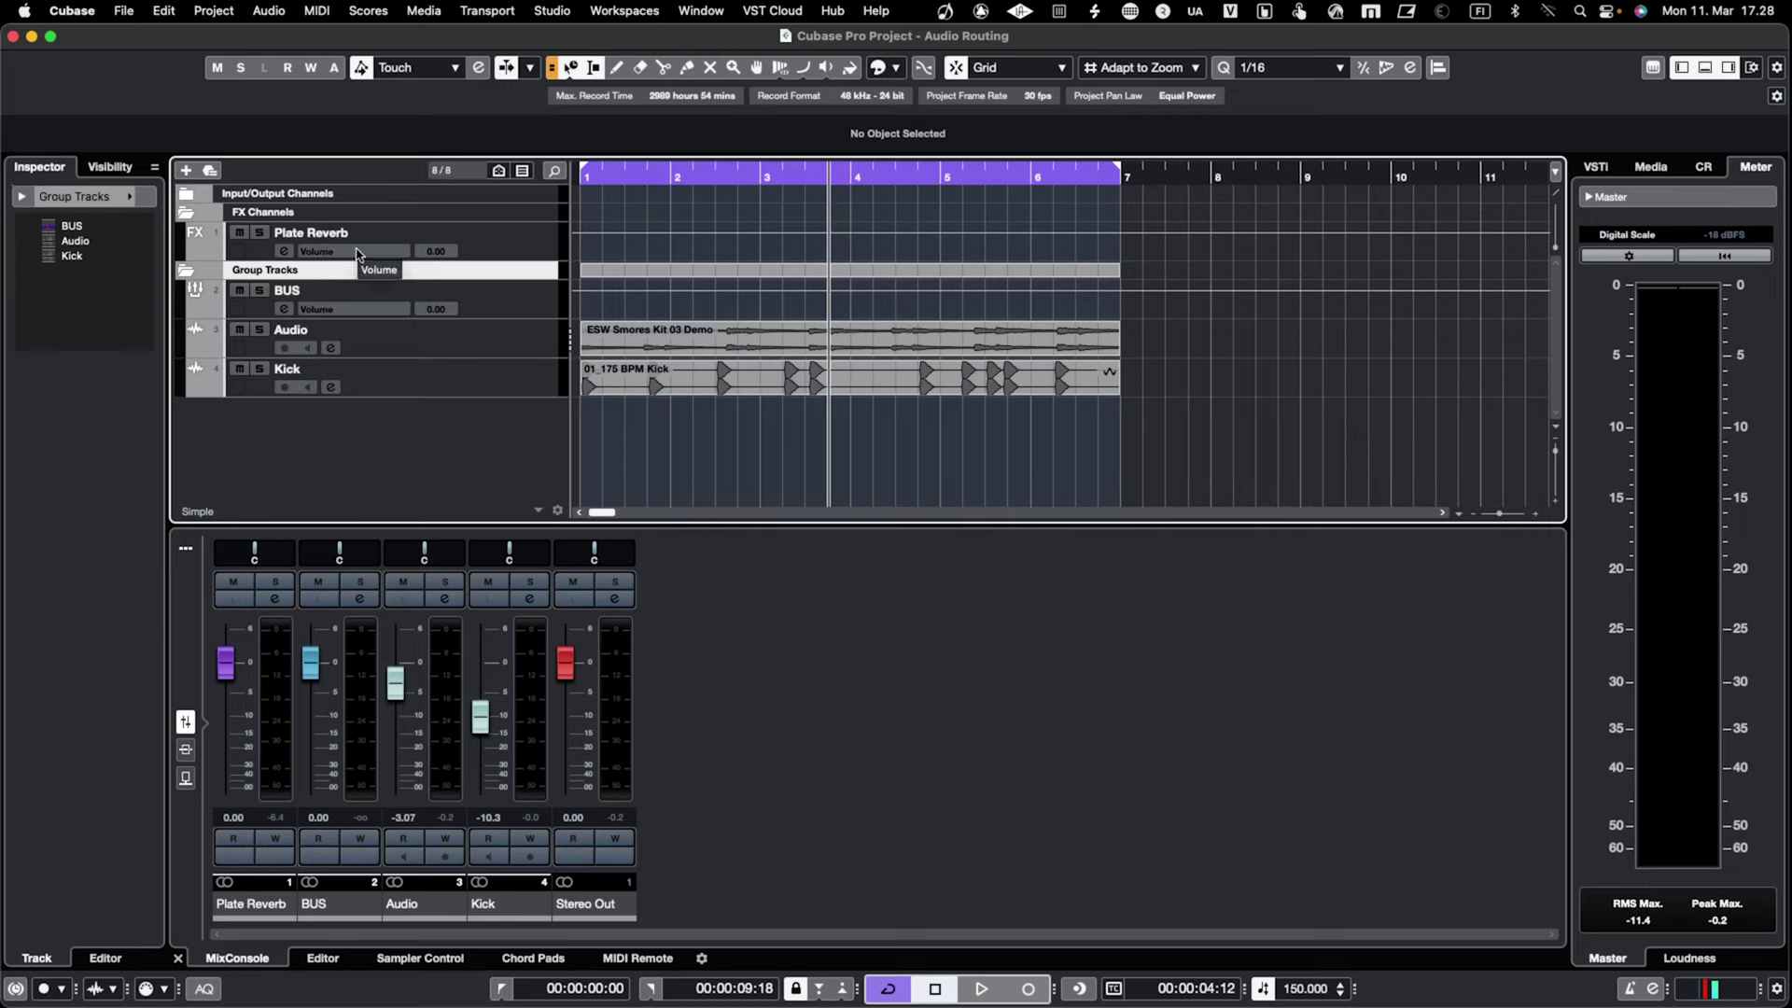
pyautogui.click(186, 214)
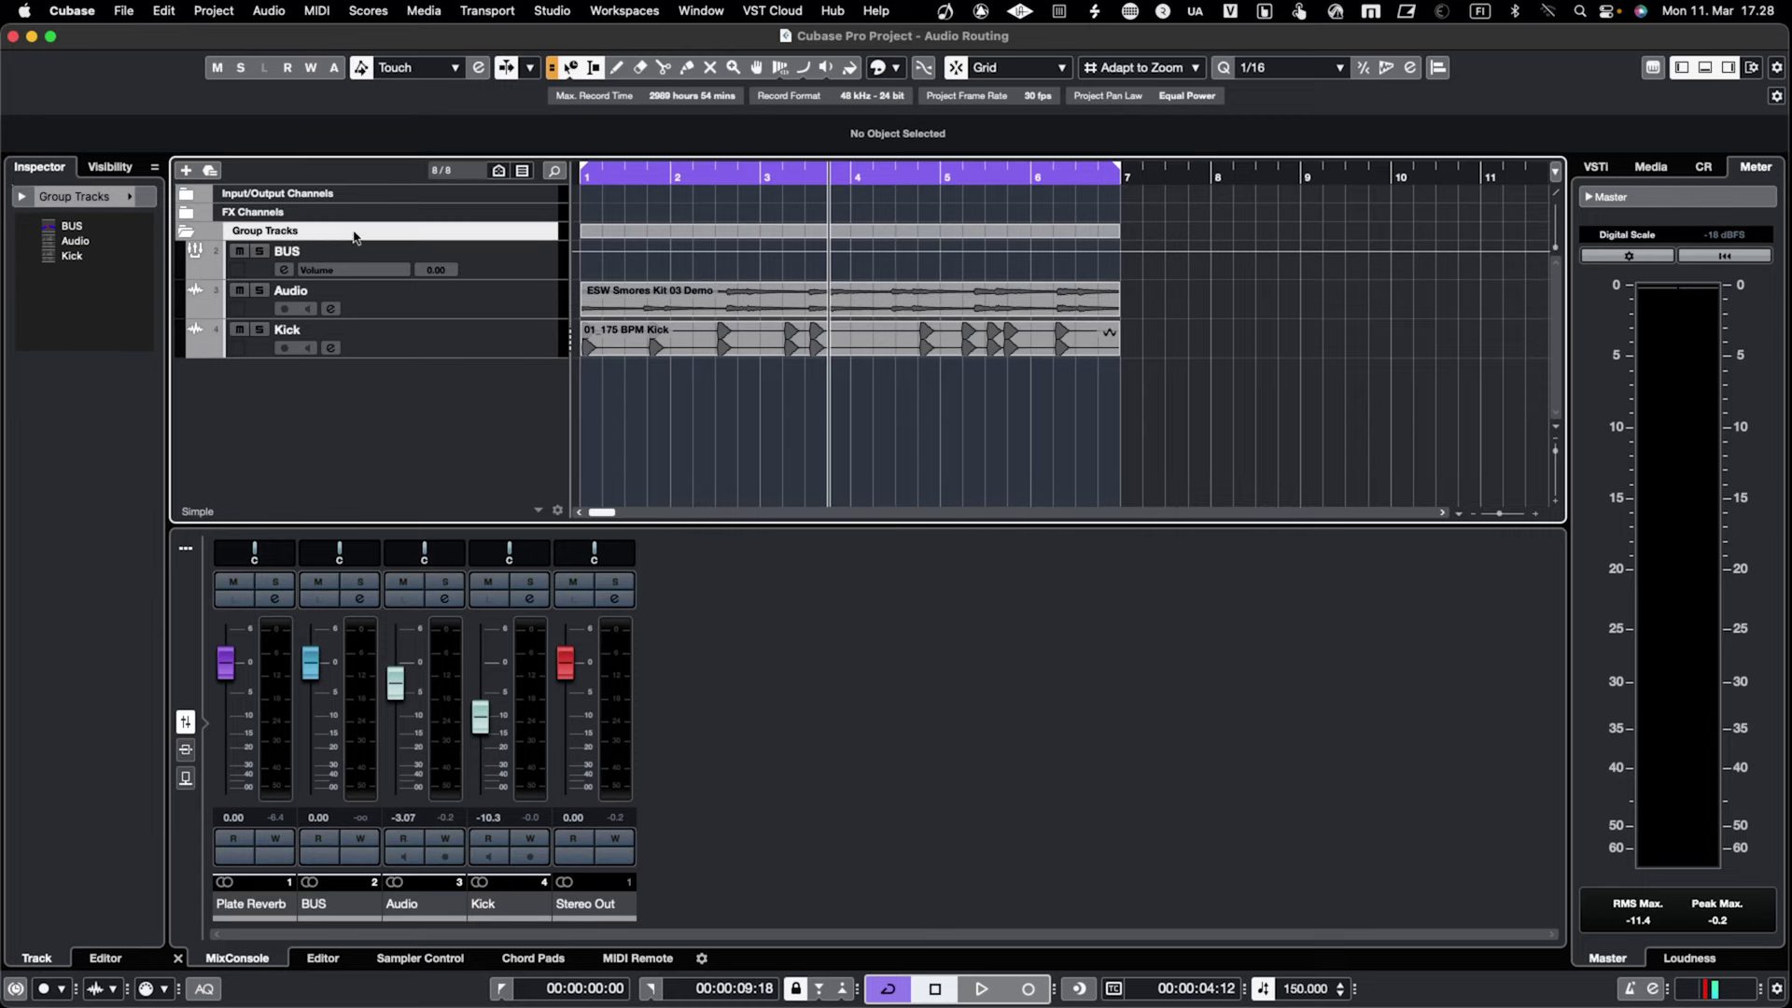
pyautogui.click(187, 232)
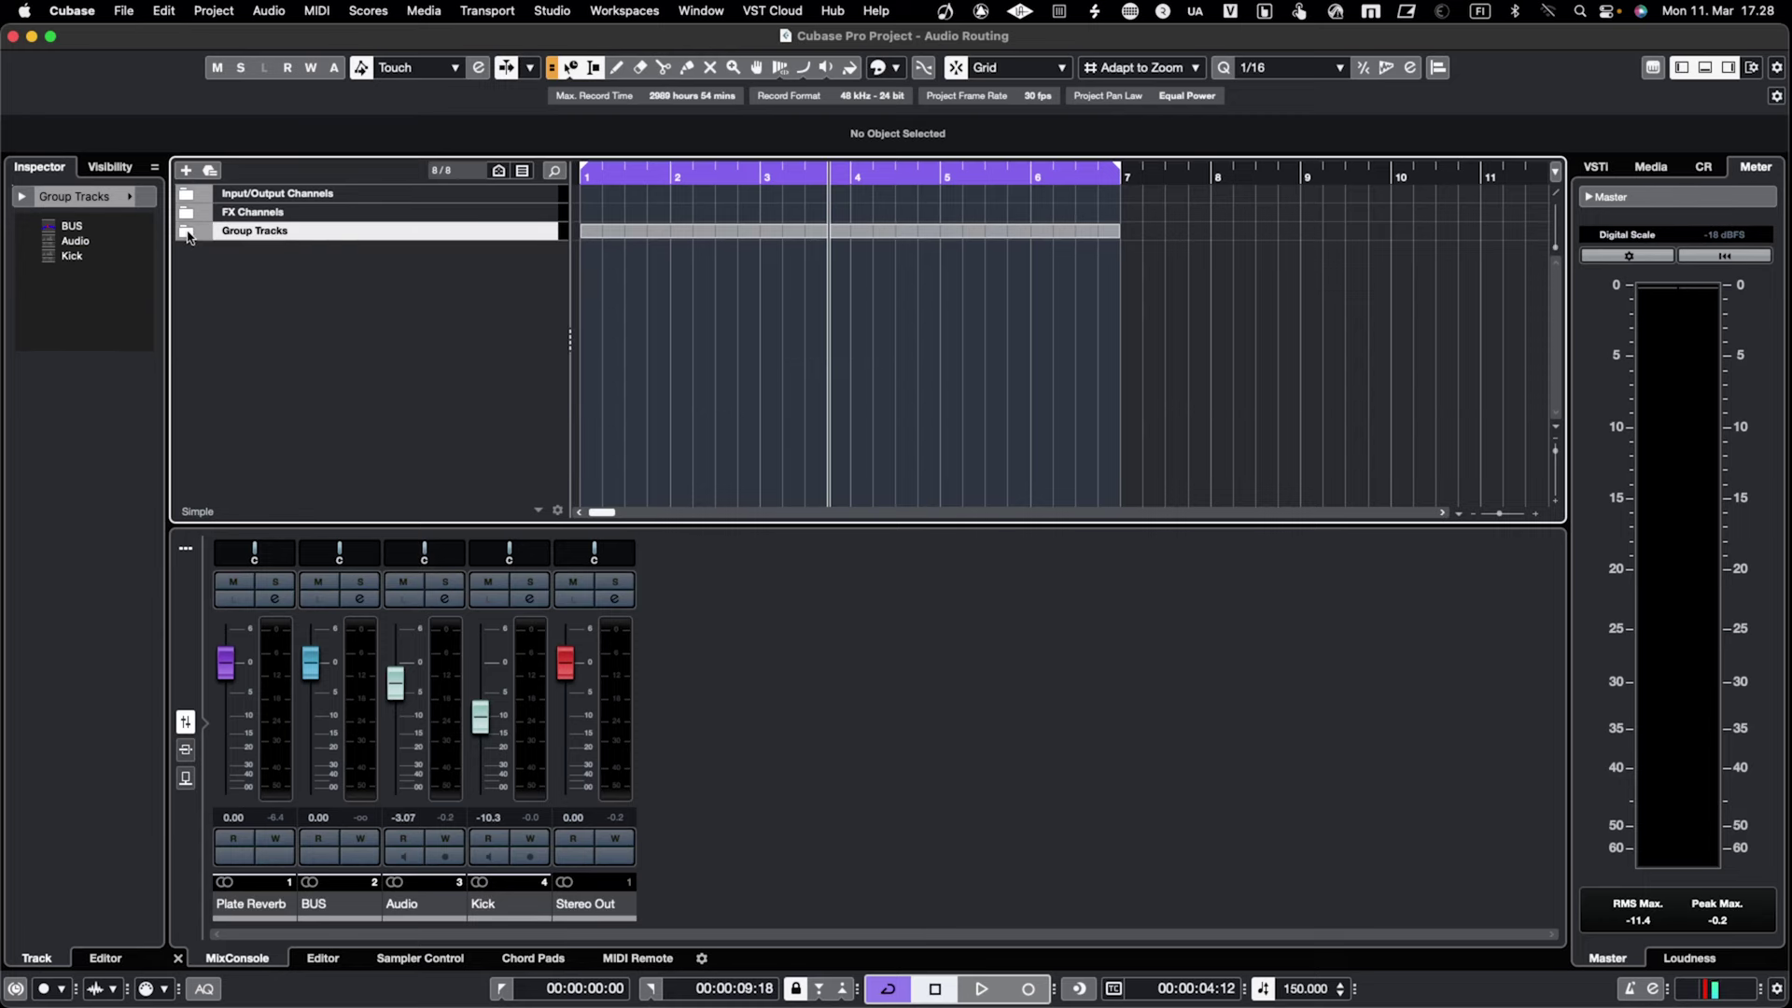
pyautogui.click(187, 233)
pyautogui.click(512, 271)
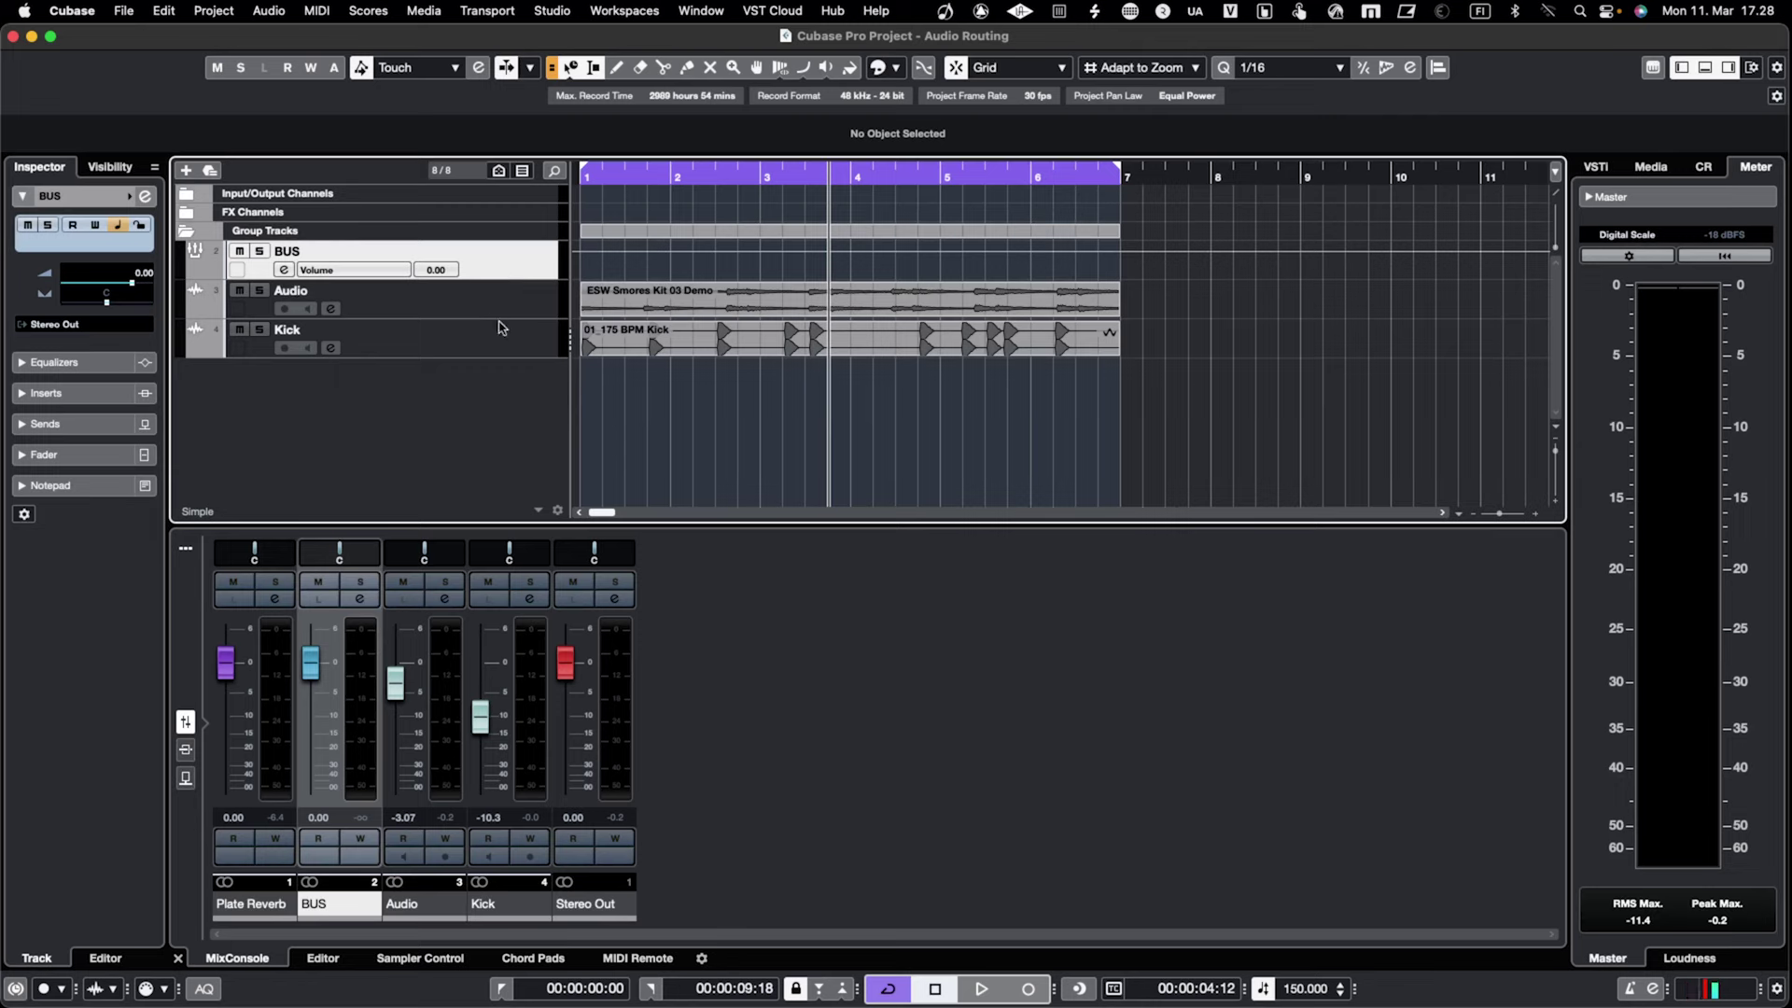
# - Start playback, lower the BUS fader to silence, and raise it to -8.10
pyautogui.press('space')
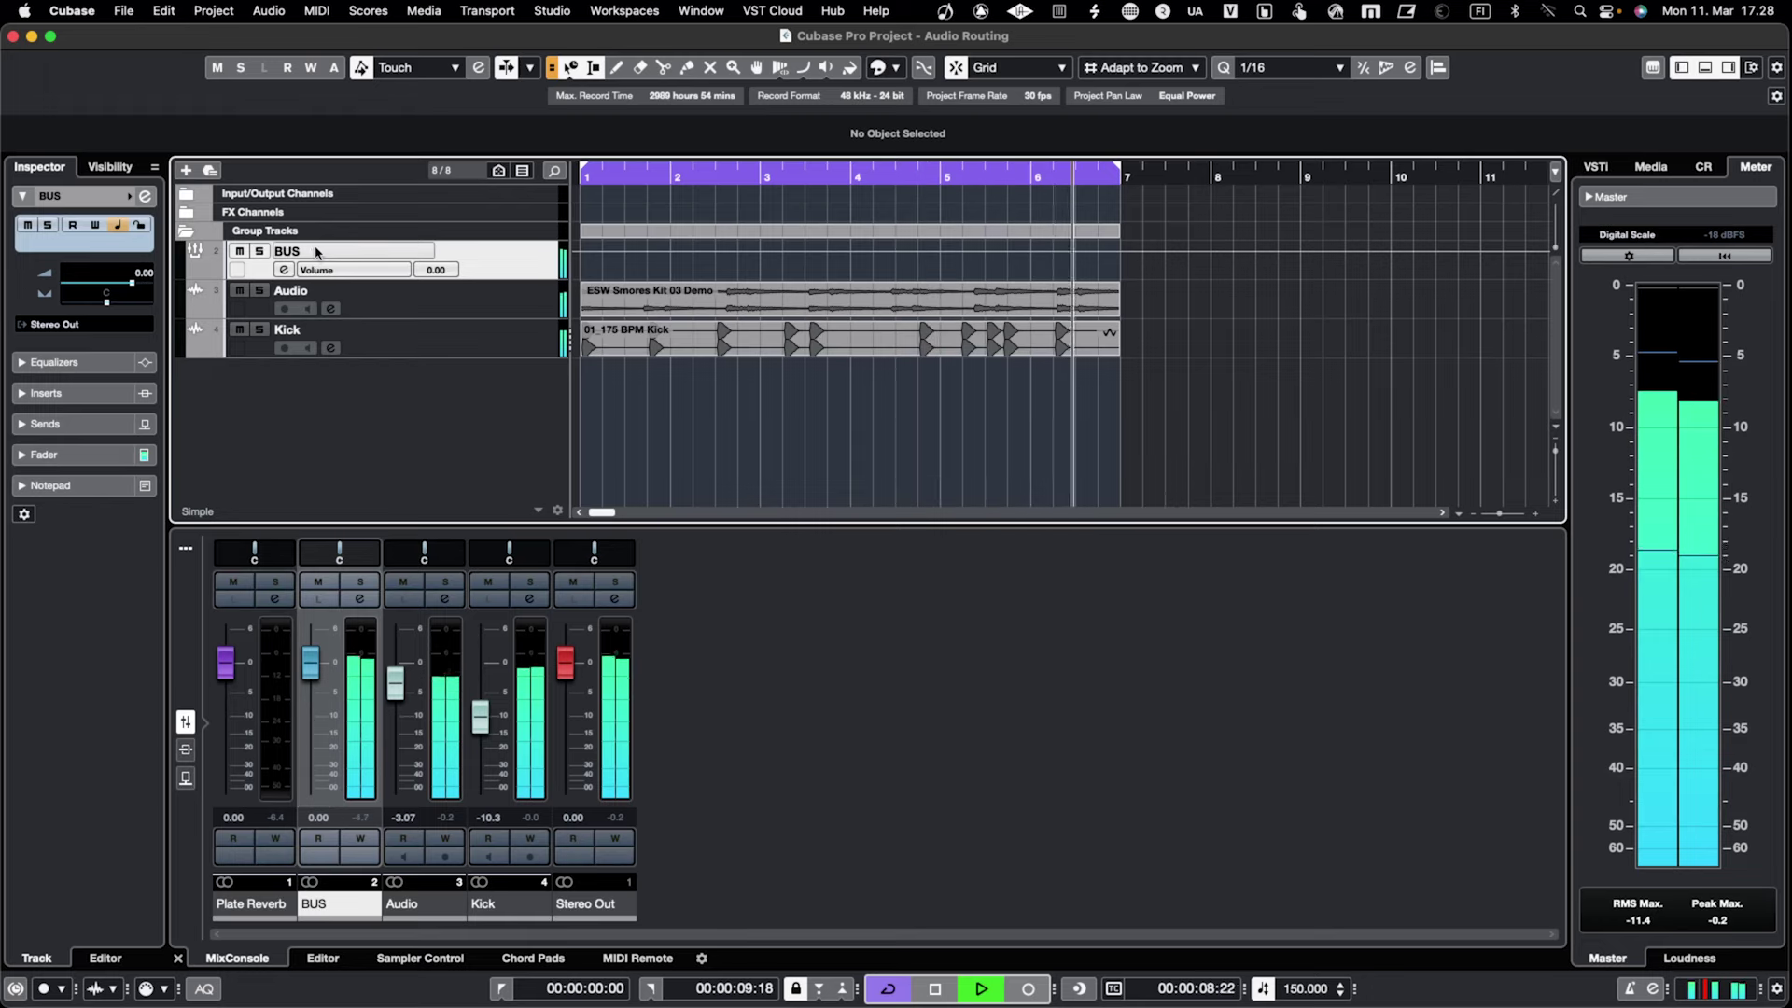
pyautogui.moveTo(310, 663); pyautogui.dragTo(306, 793)
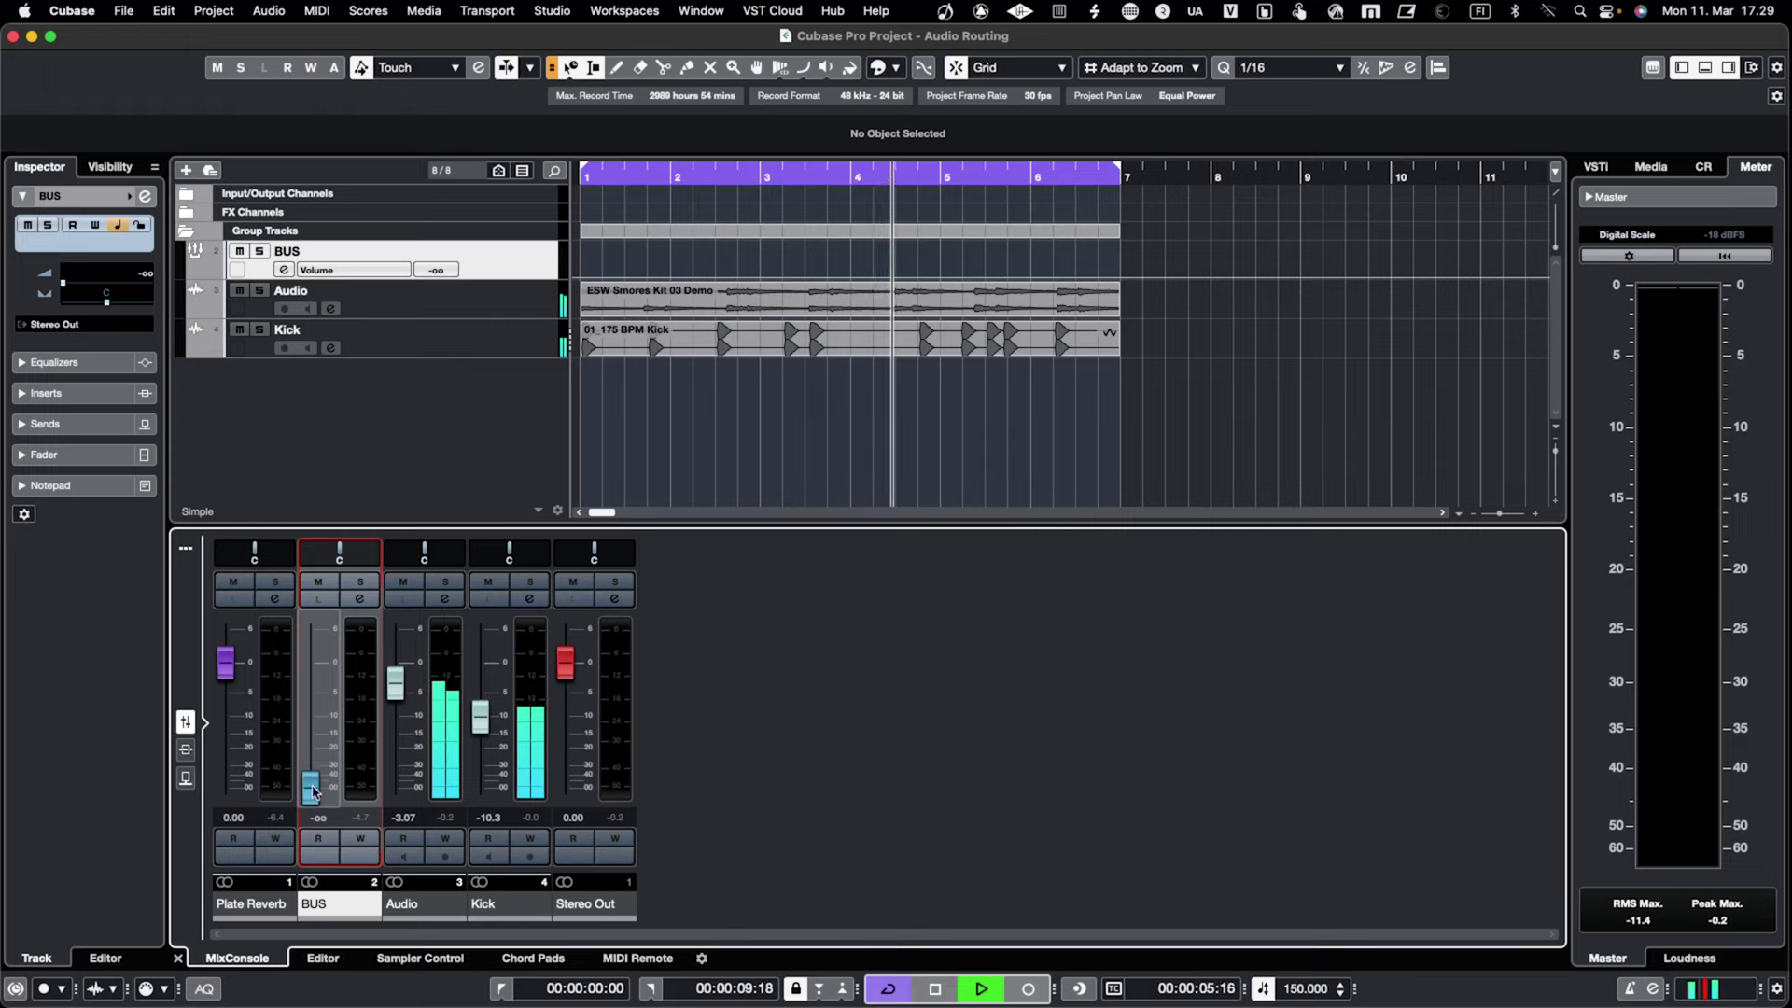
pyautogui.moveTo(316, 788); pyautogui.dragTo(318, 711)
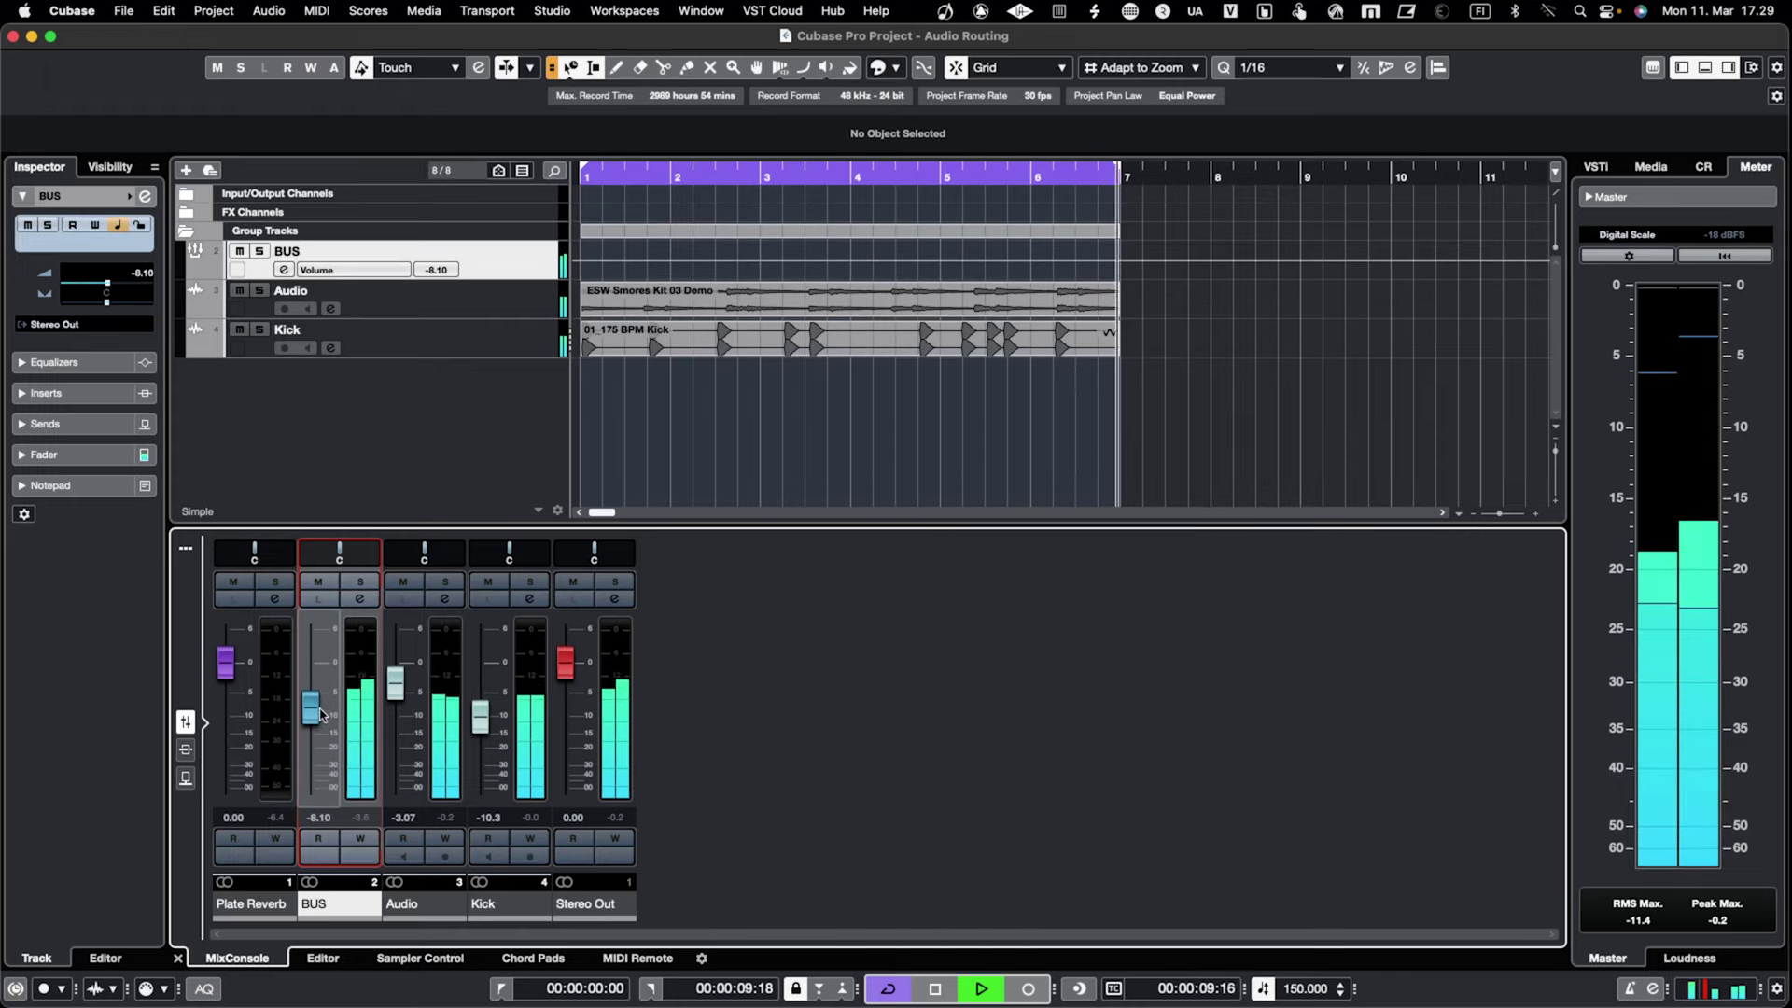
# - Expand the FX Channels folder and reactivate the Audio track's Plate Reverb send
pyautogui.click(187, 213)
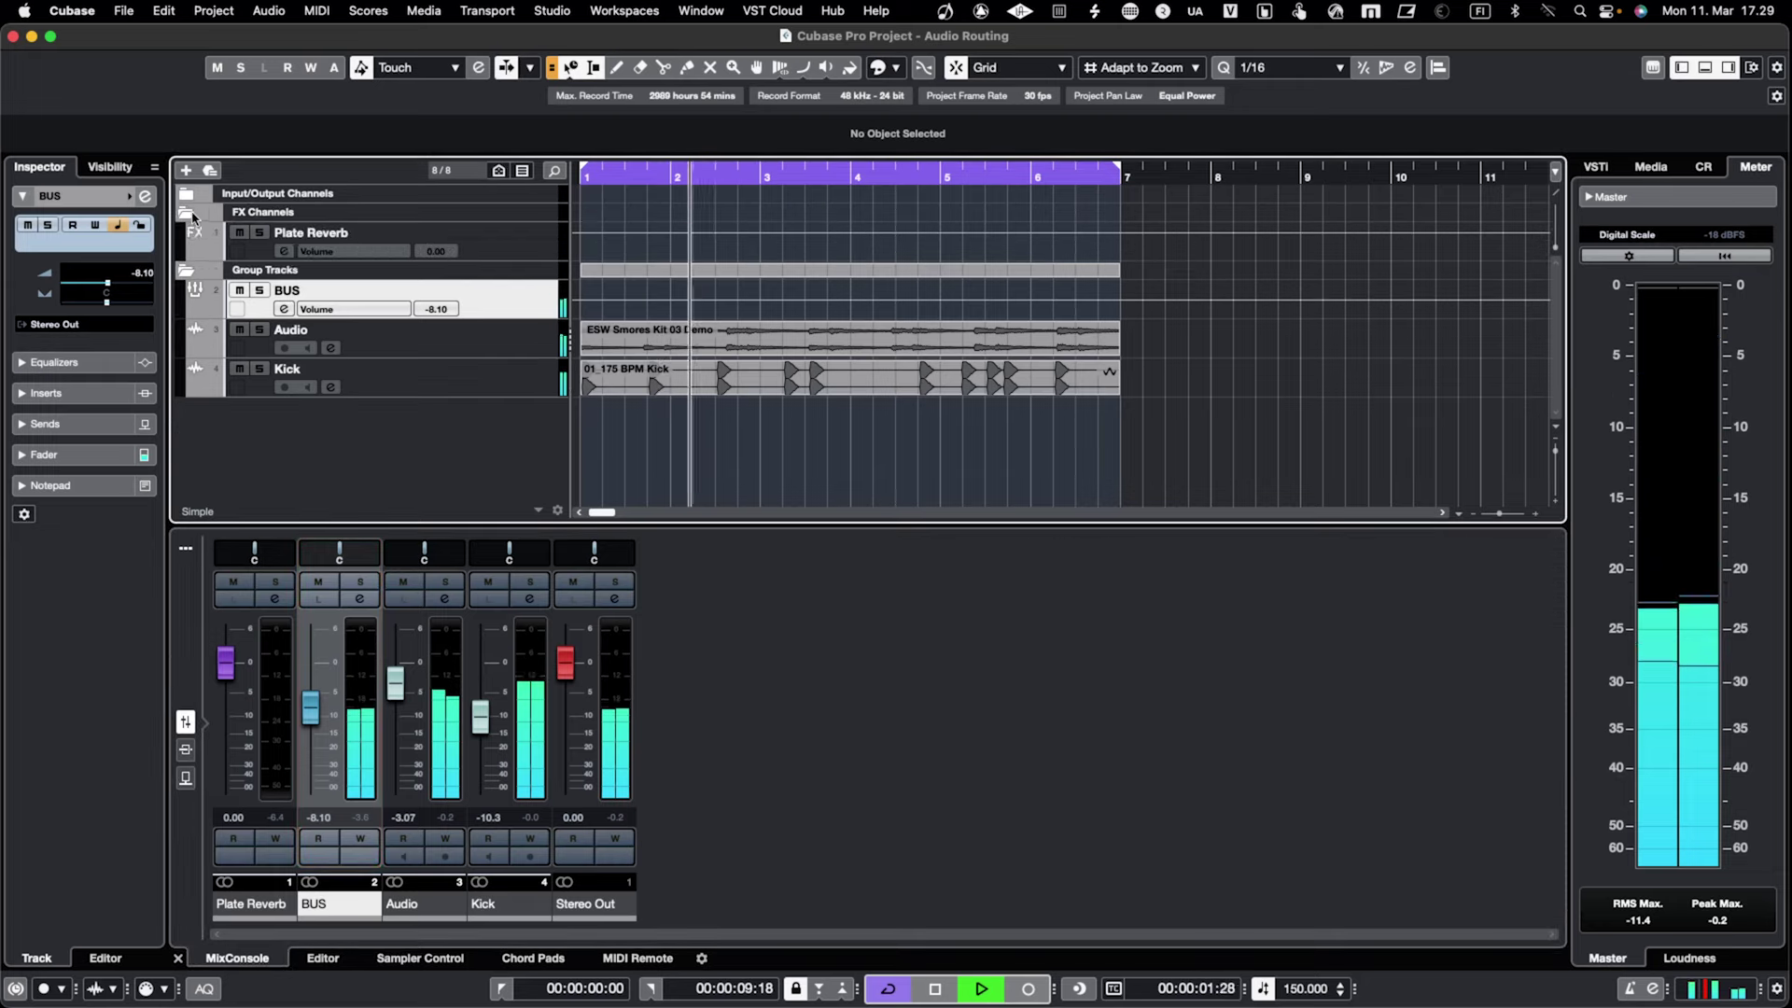
pyautogui.click(344, 243)
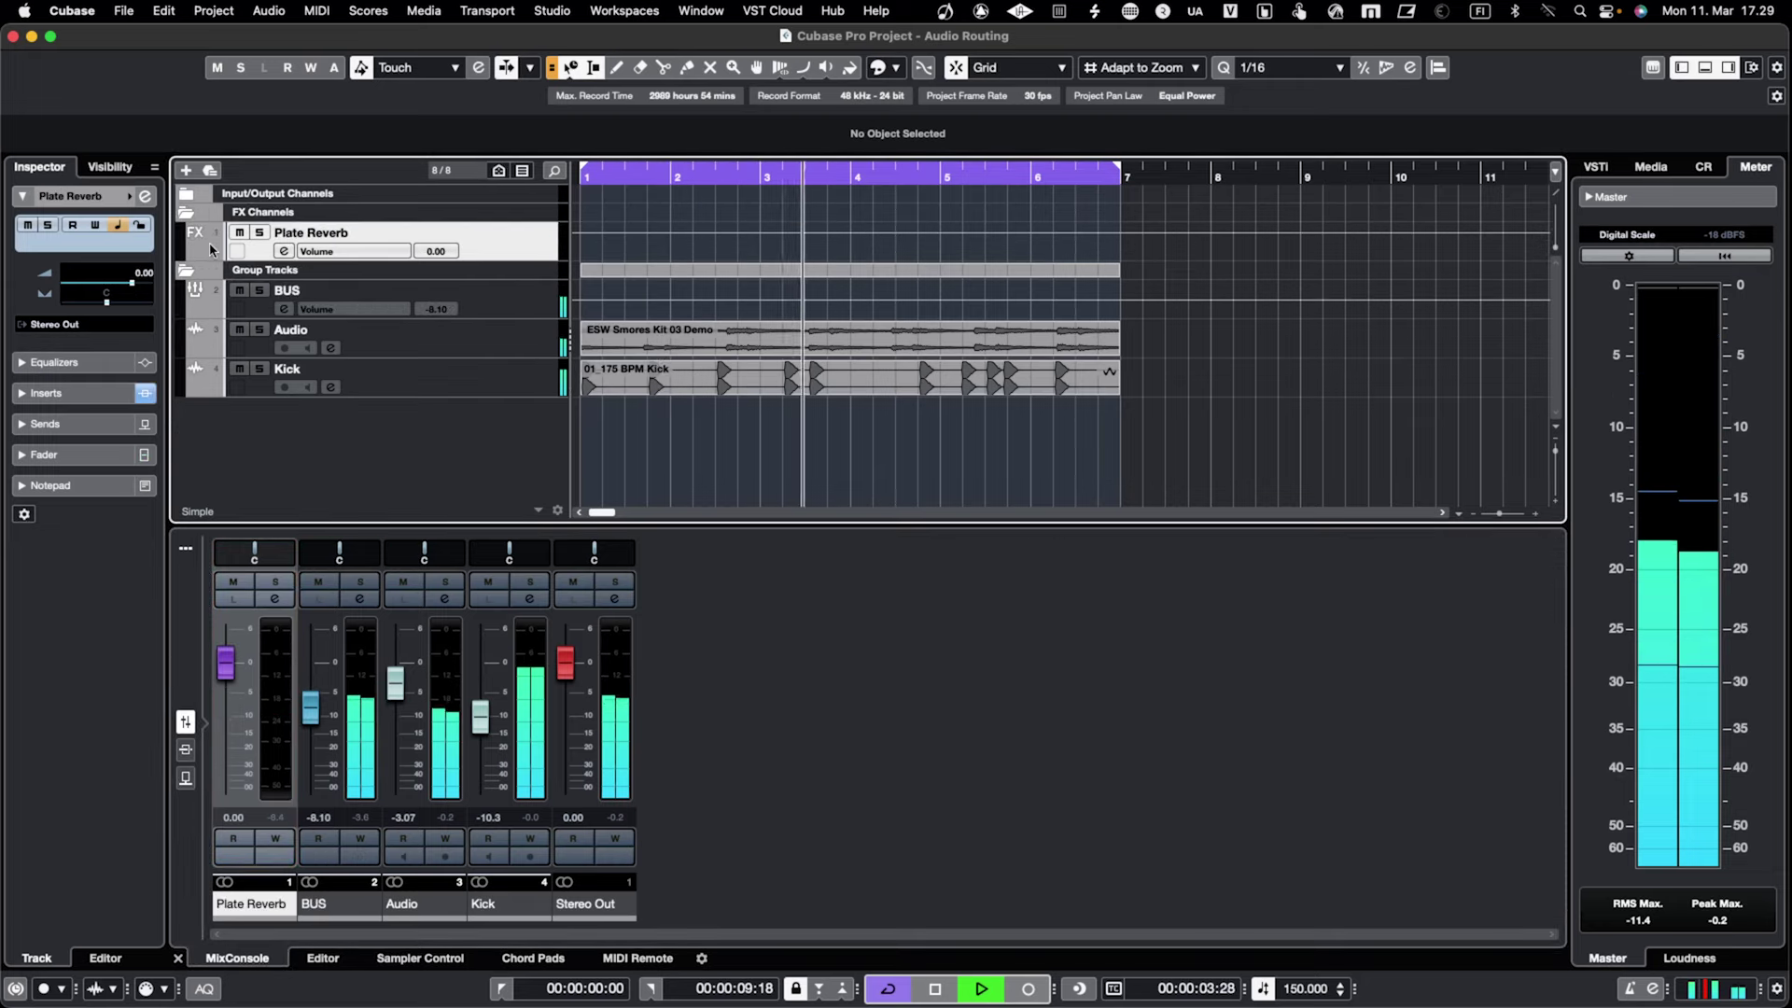
pyautogui.click(206, 338)
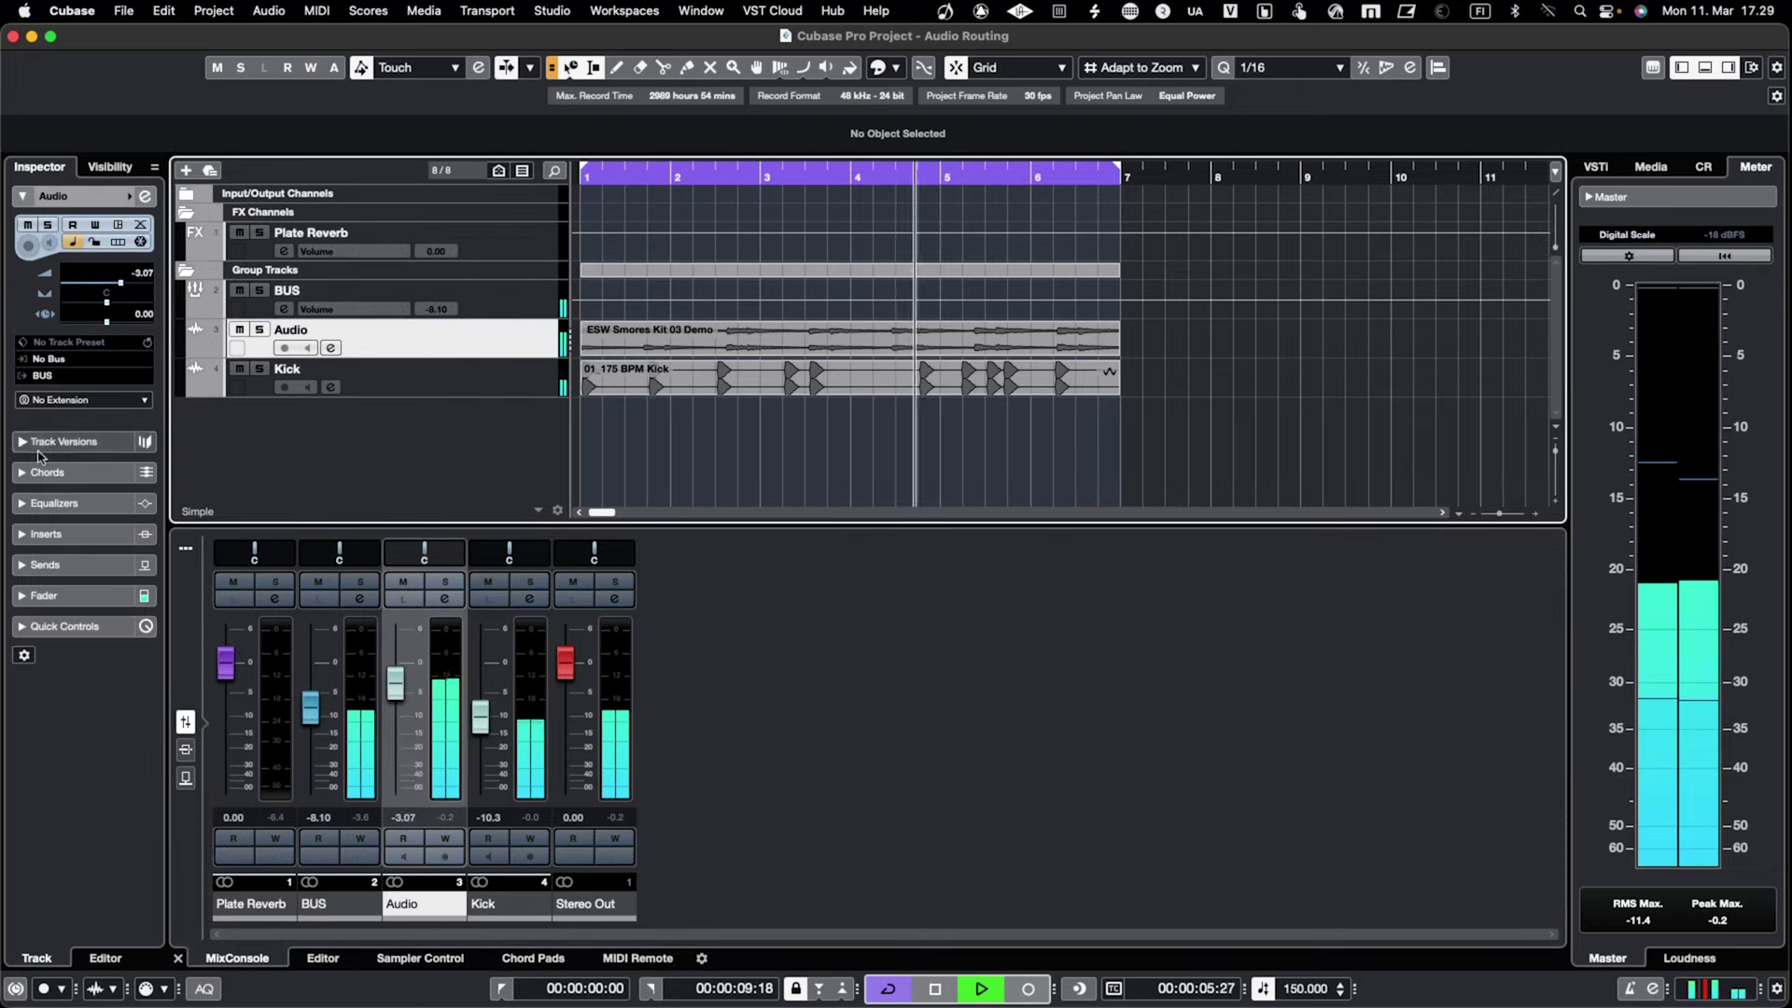
pyautogui.click(44, 565)
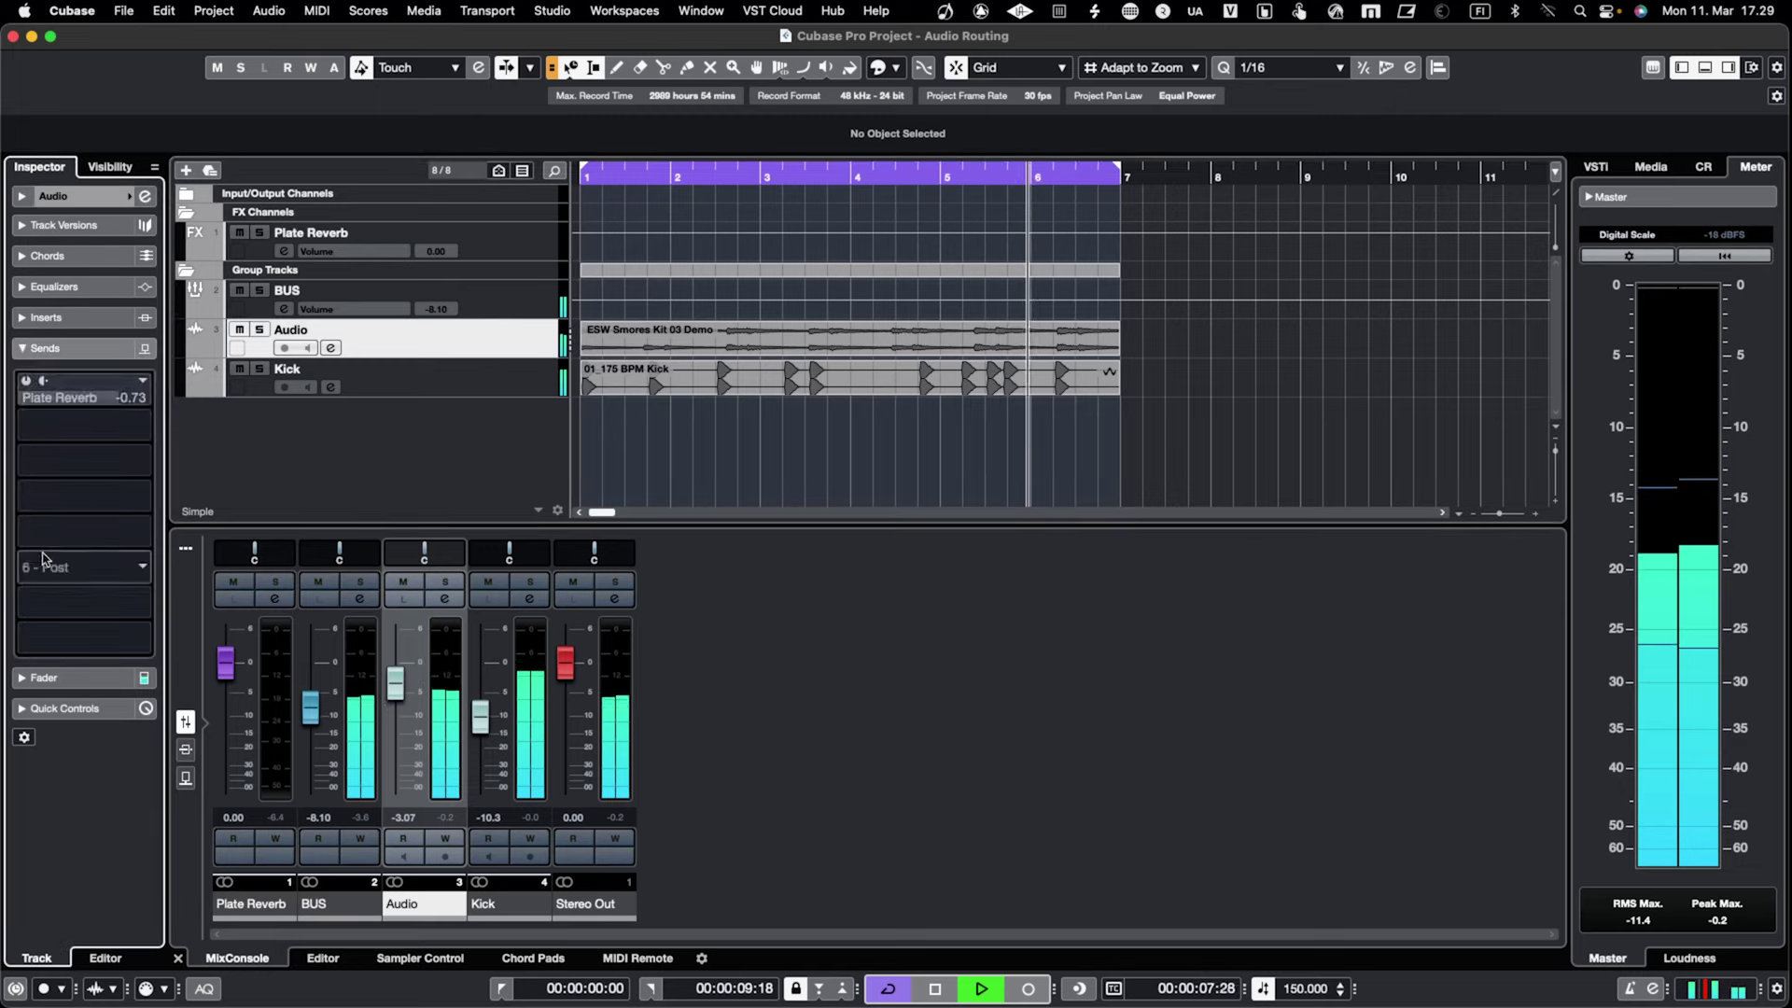
pyautogui.click(26, 381)
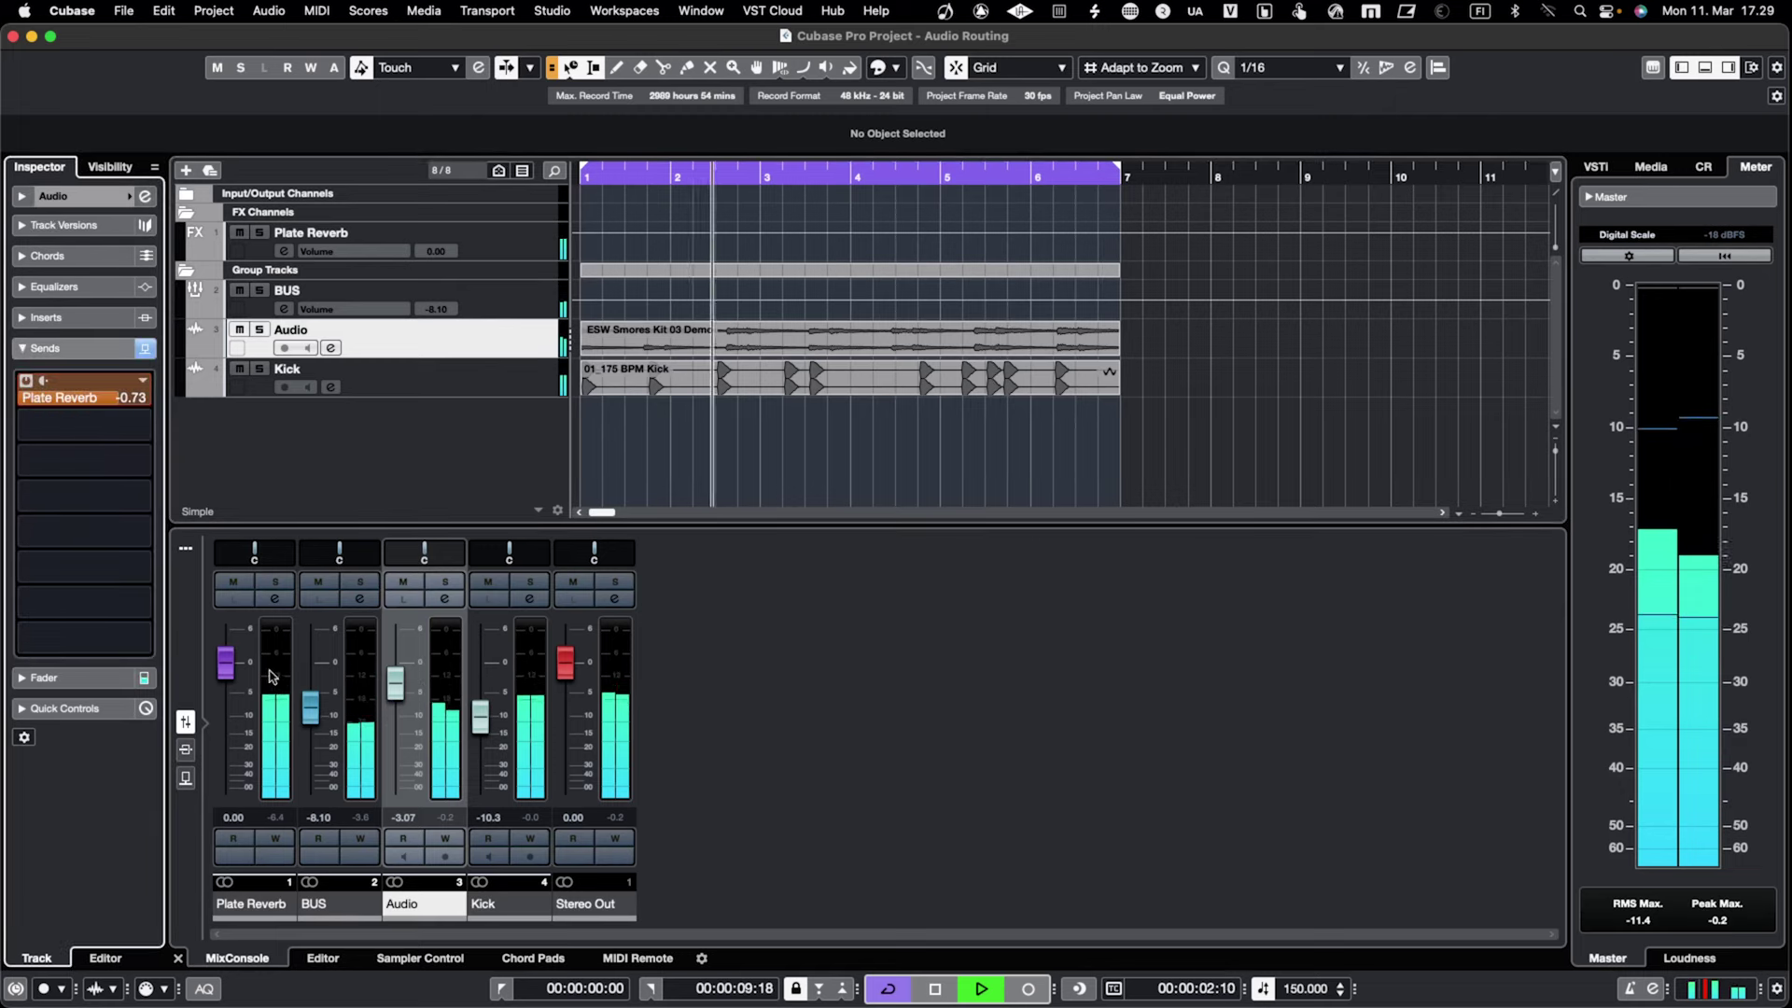
# - Audition different Plate Reverb and BUS fader levels, leave BUS at -2.58 and Plate Reverb at silence, and stop playback
pyautogui.moveTo(227, 668); pyautogui.dragTo(311, 798)
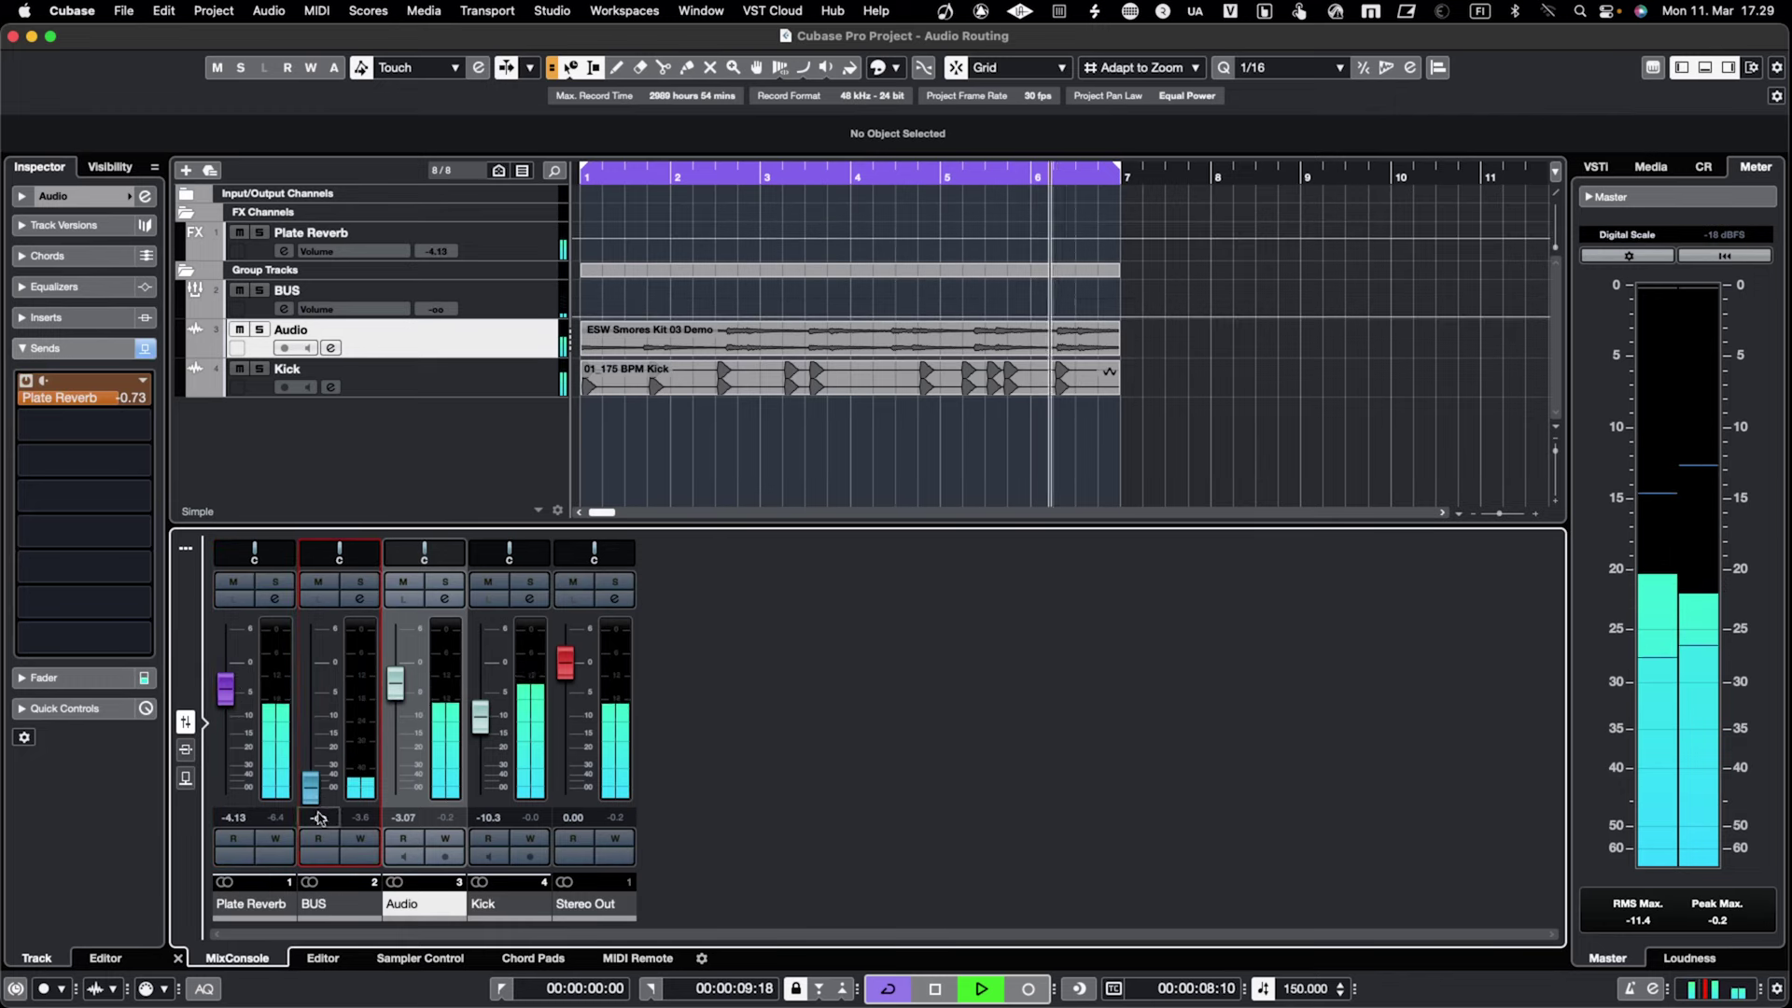
pyautogui.moveTo(311, 788); pyautogui.dragTo(321, 675)
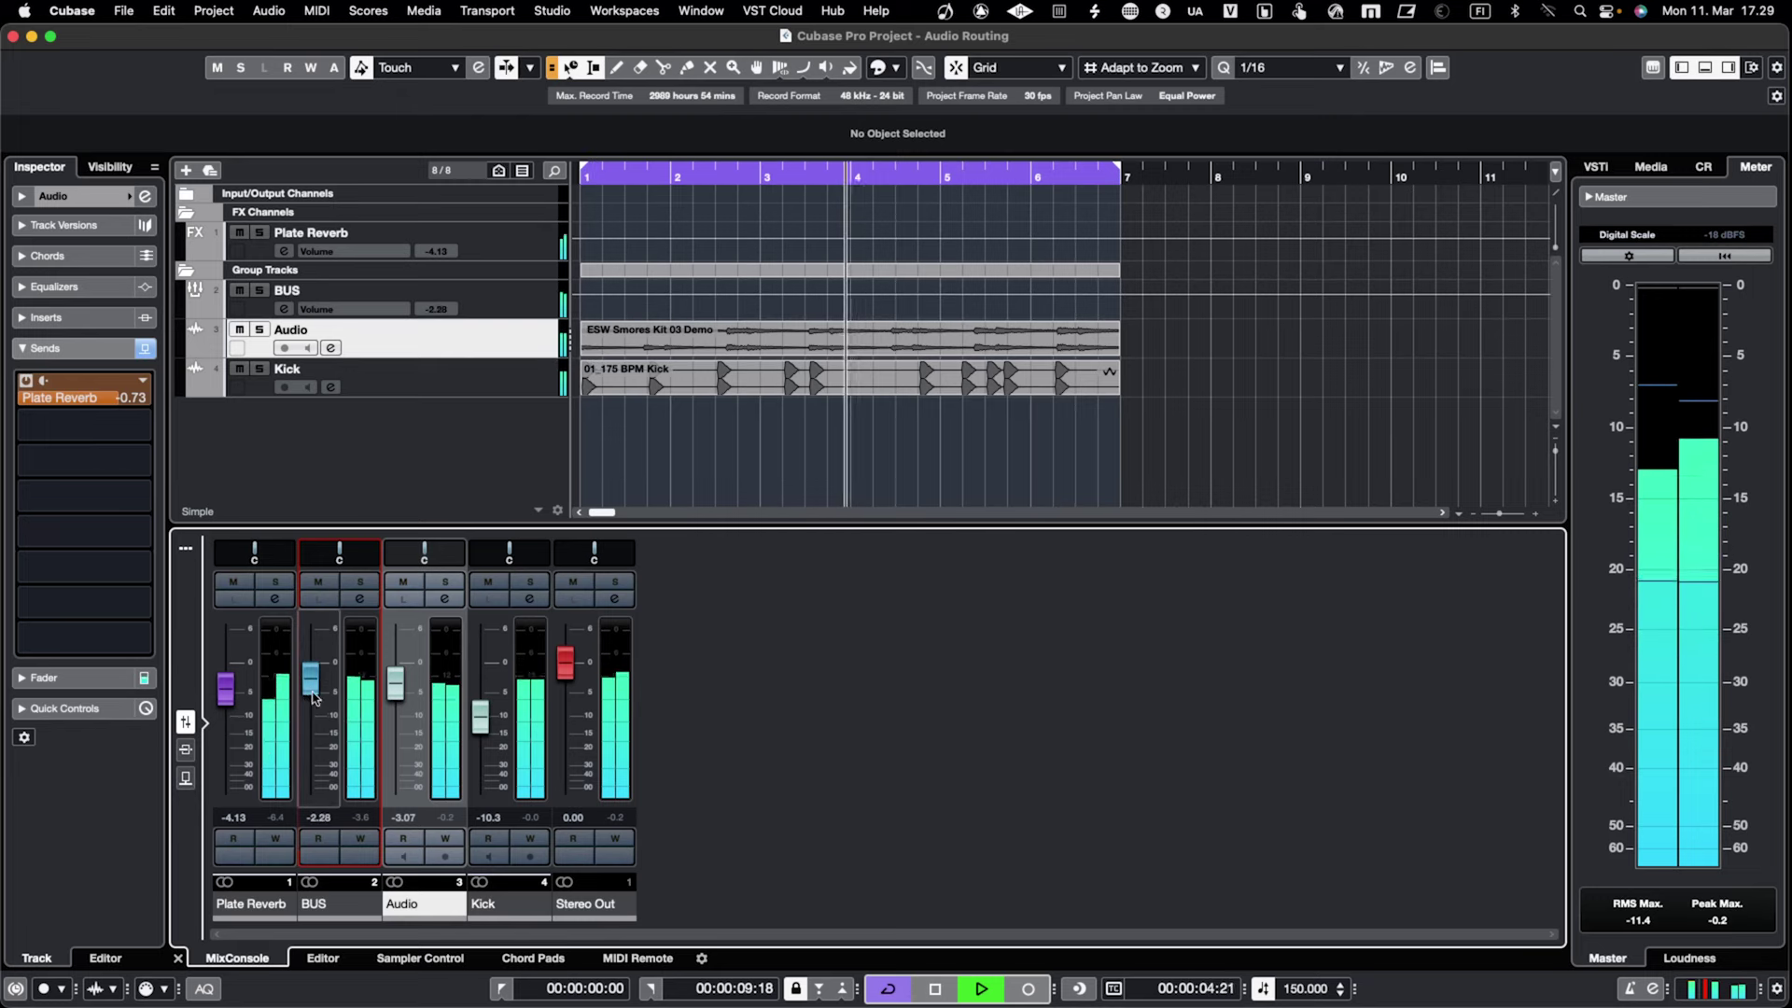
pyautogui.moveTo(308, 690); pyautogui.dragTo(191, 912)
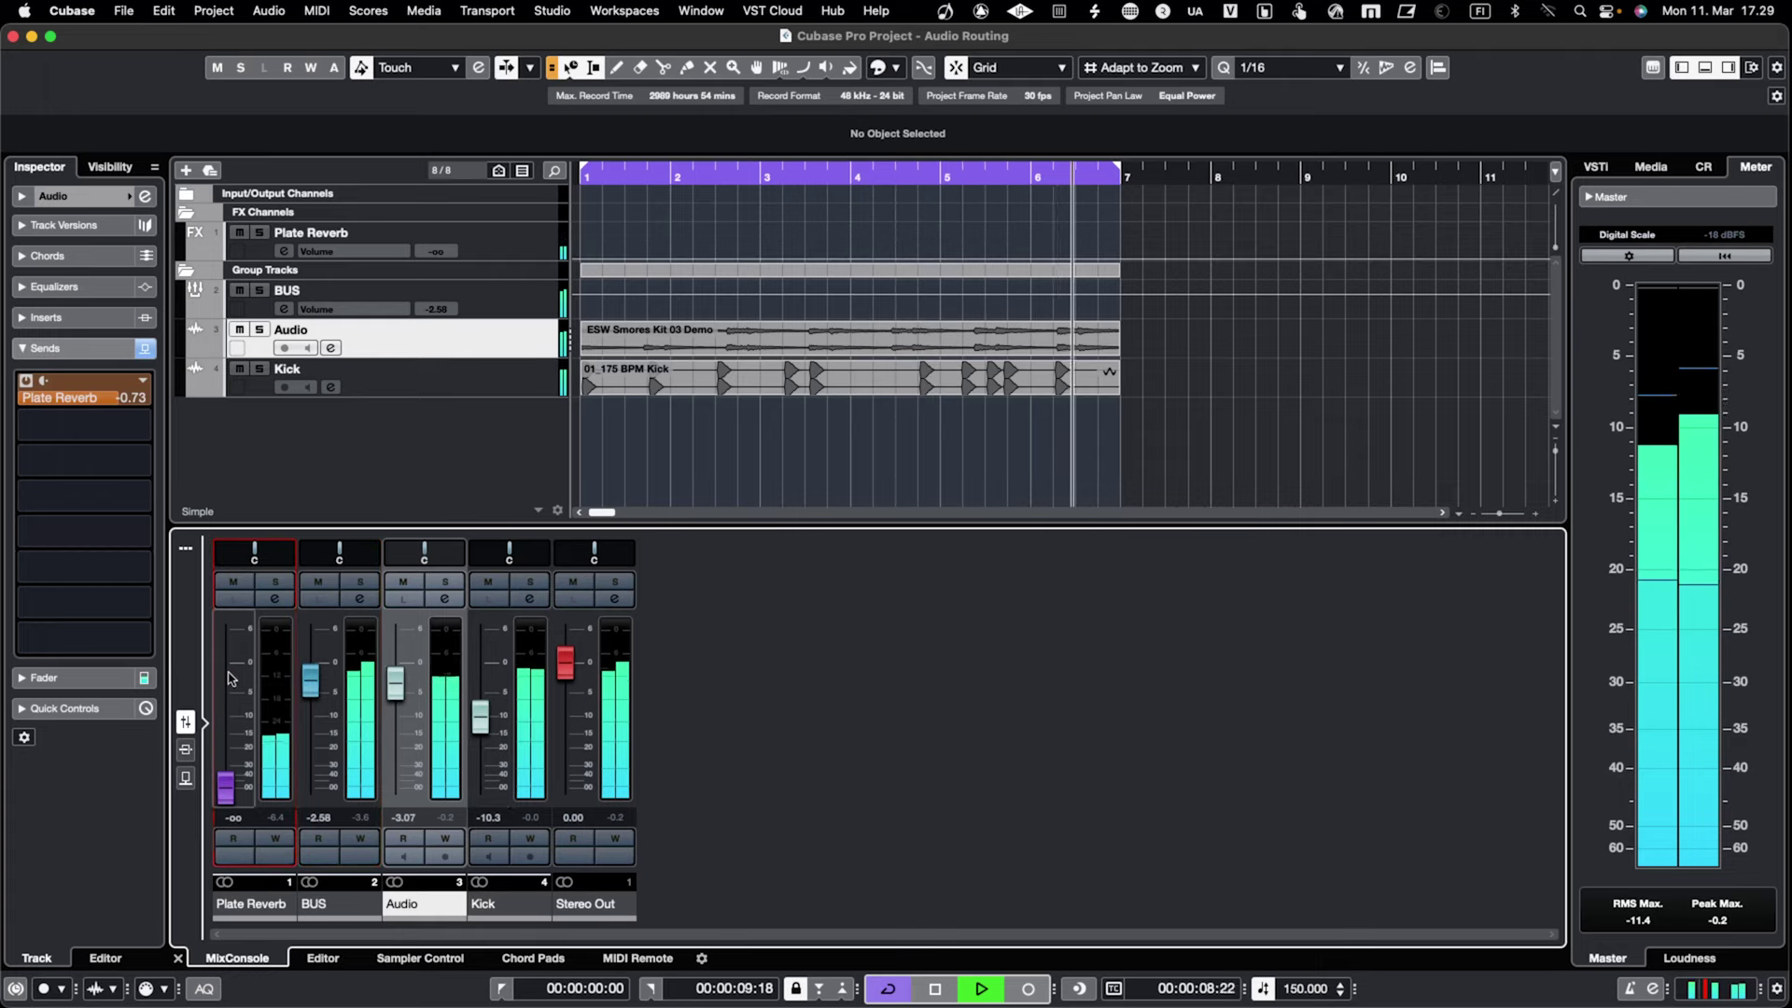
pyautogui.press('space')
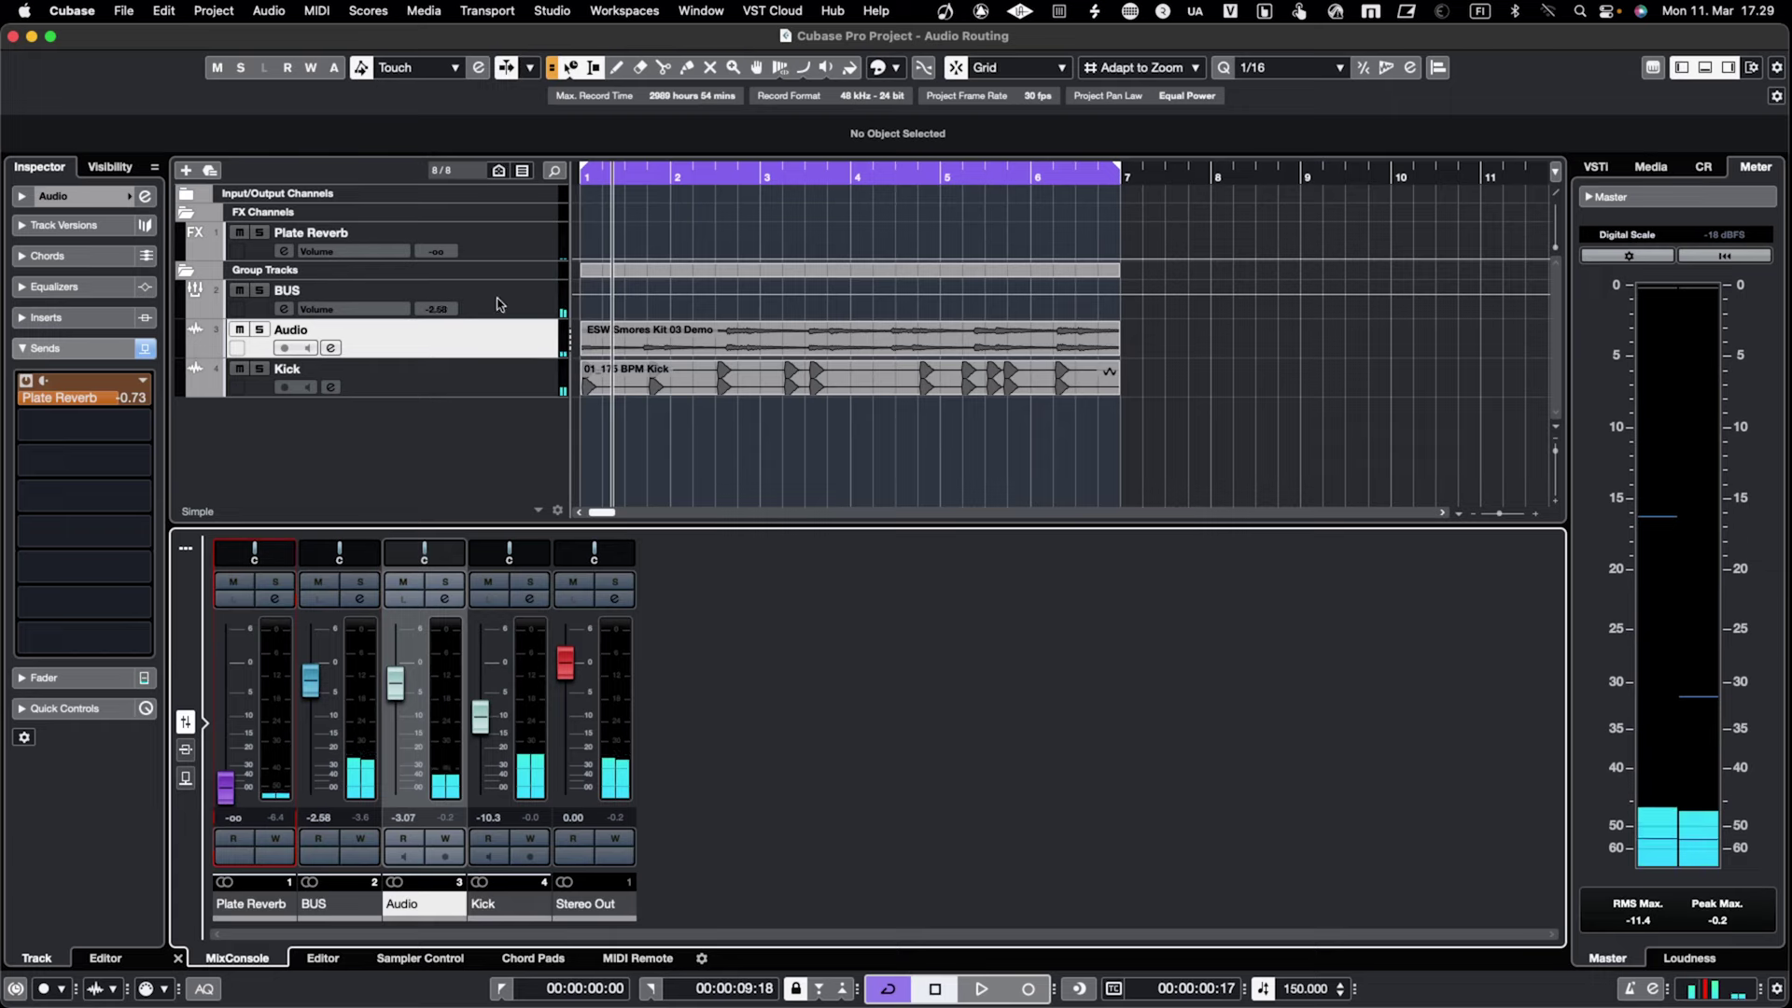
# - Insert the API-2500 Stereo compressor from the Dynamics category in the first insert slot of the BUS group channel
pyautogui.click(428, 301)
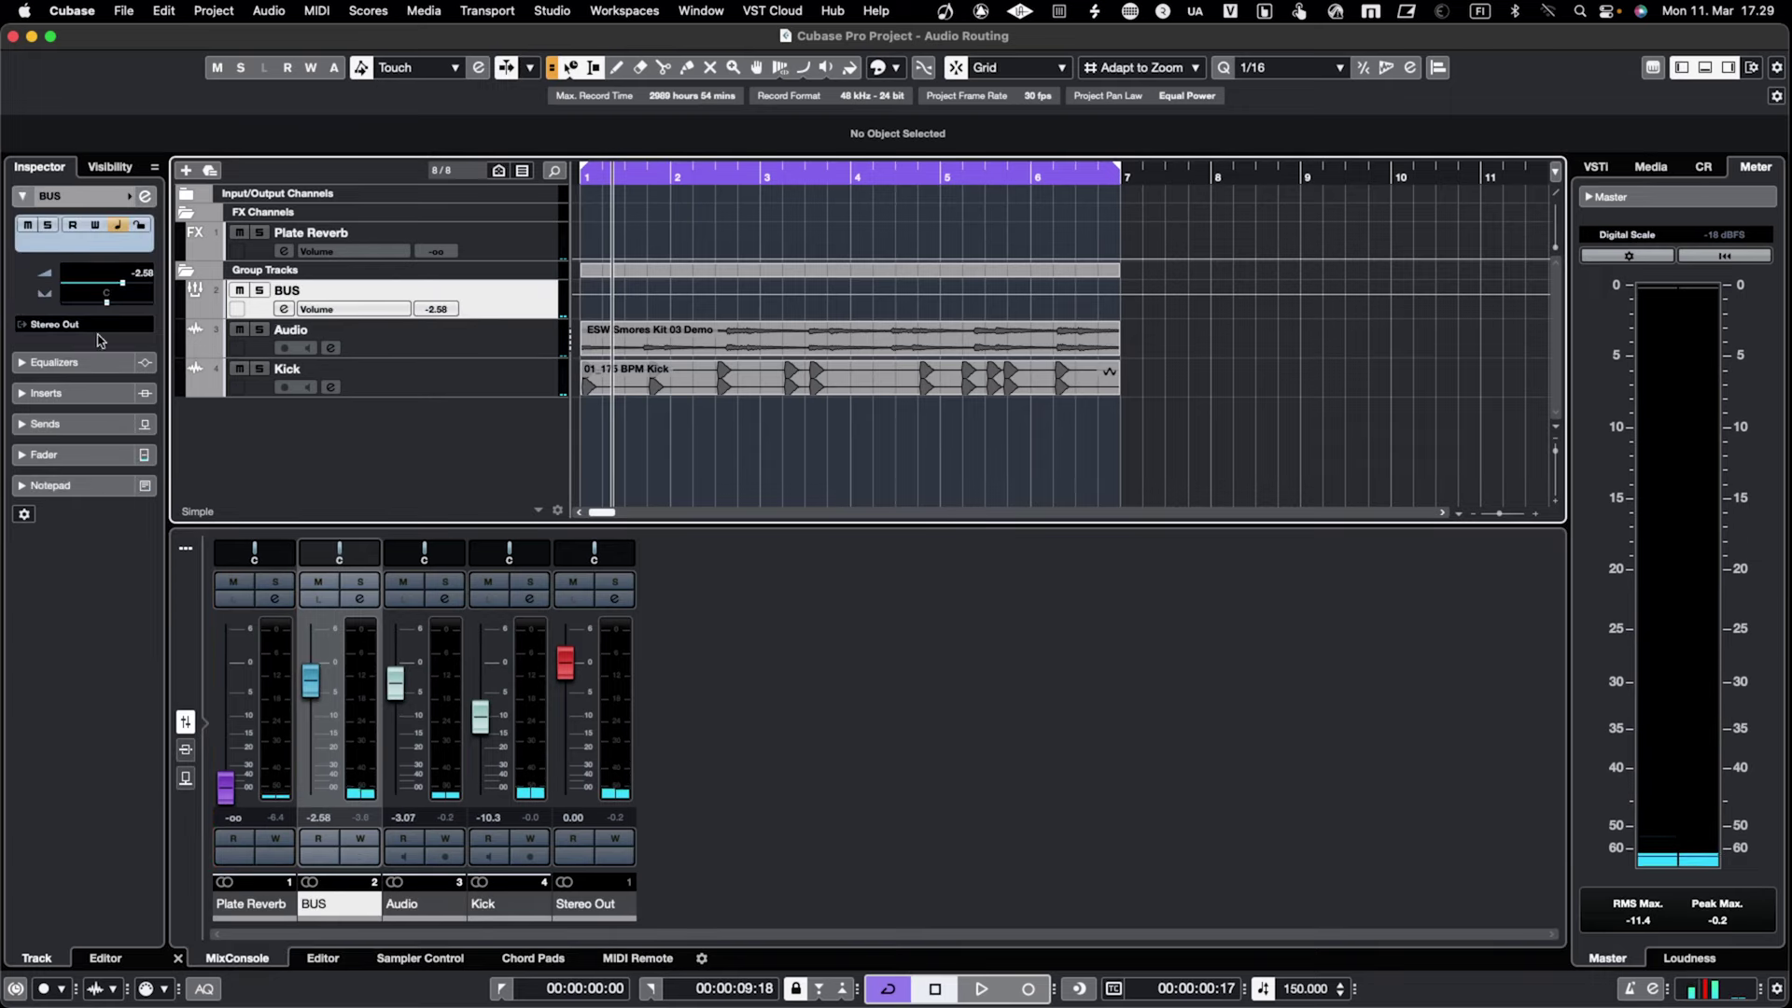
pyautogui.click(28, 393)
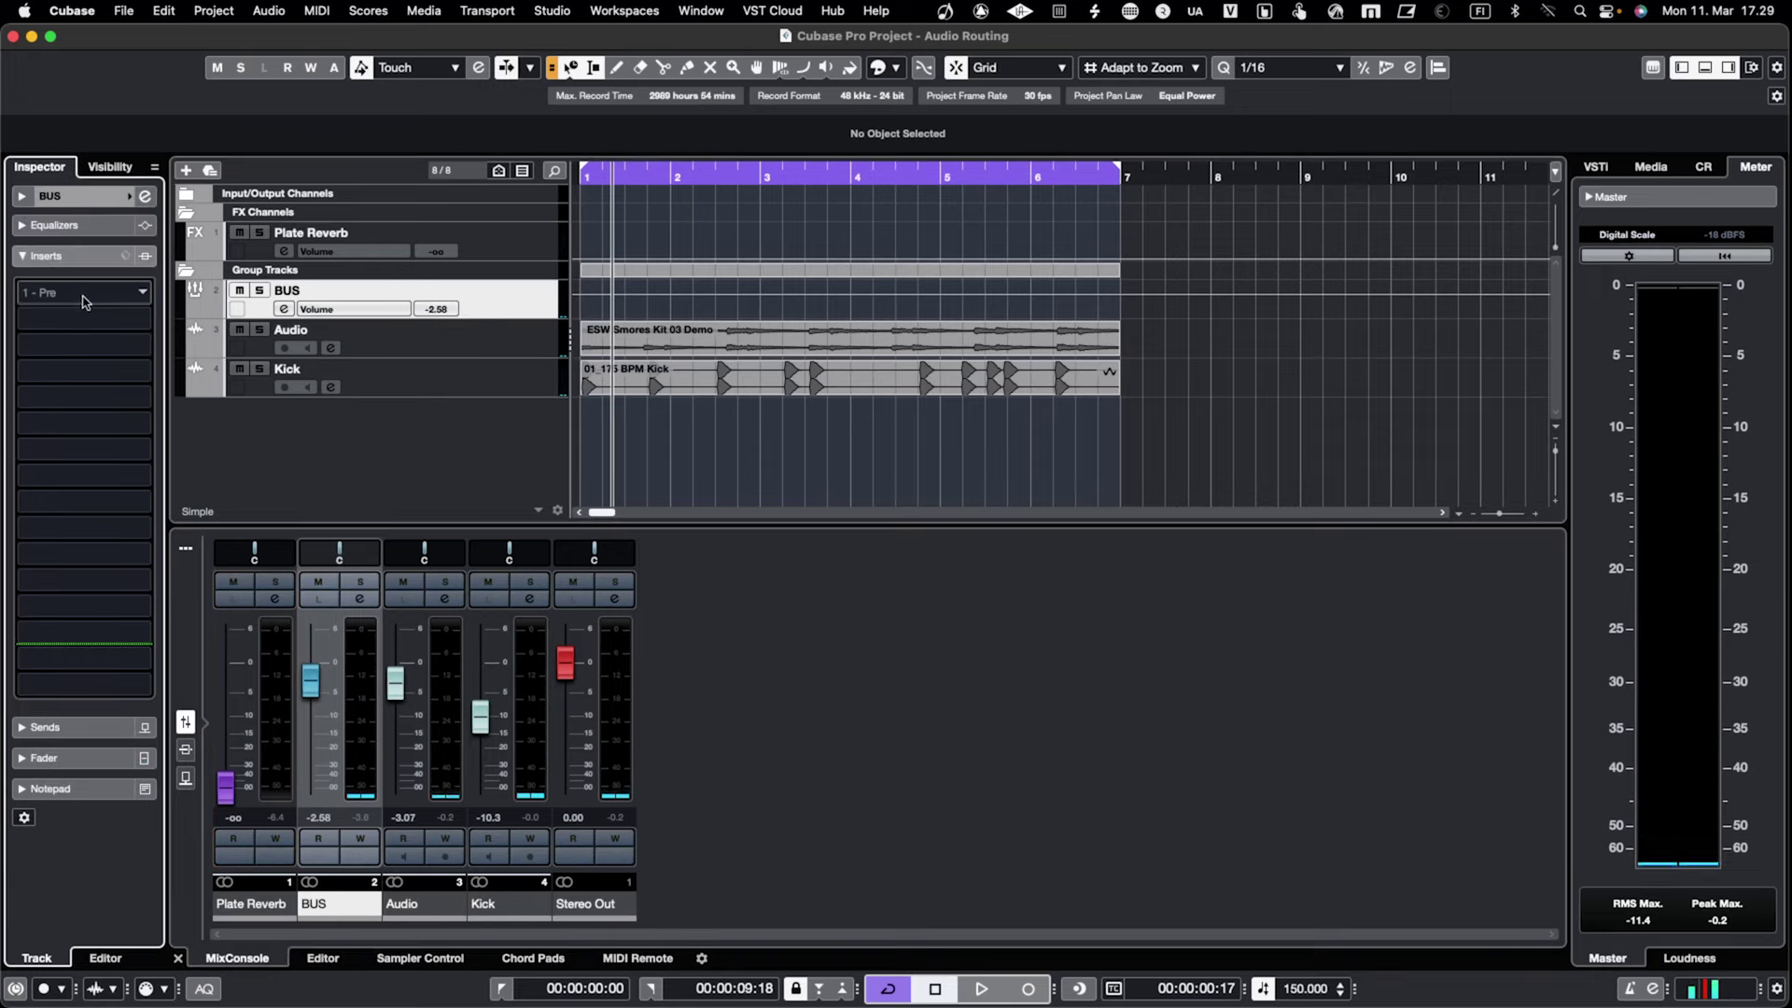
pyautogui.click(84, 297)
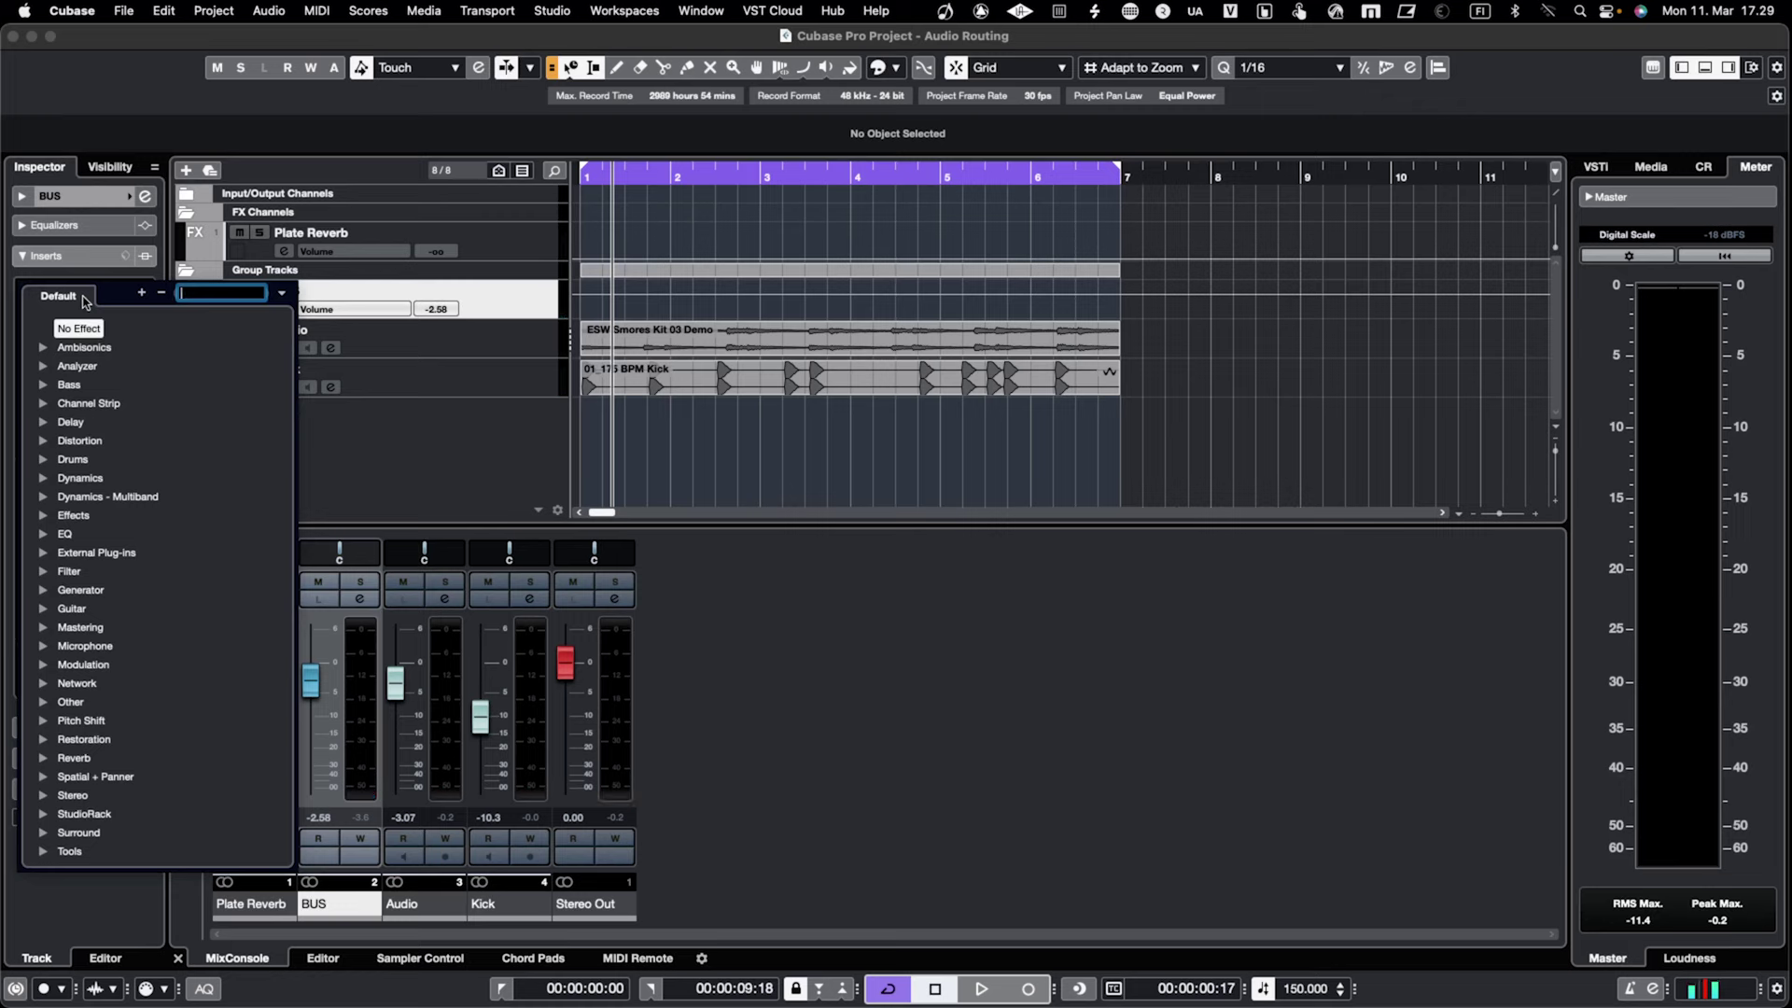
pyautogui.click(43, 479)
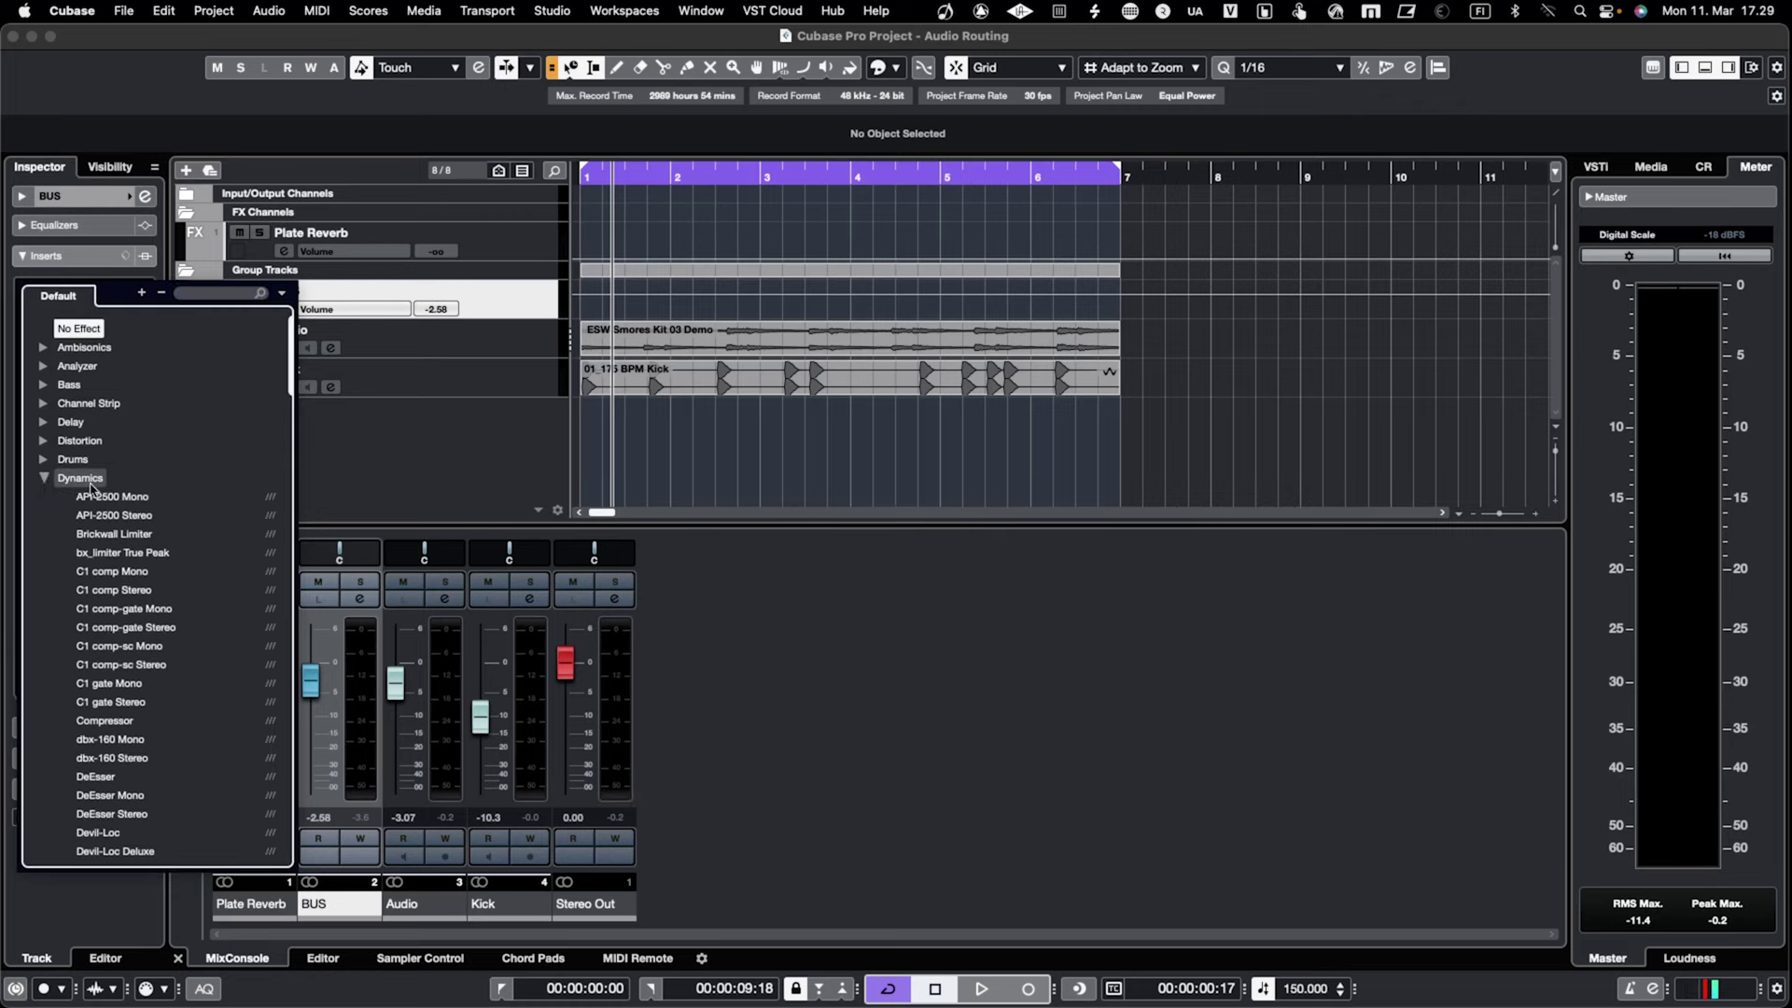
pyautogui.click(114, 515)
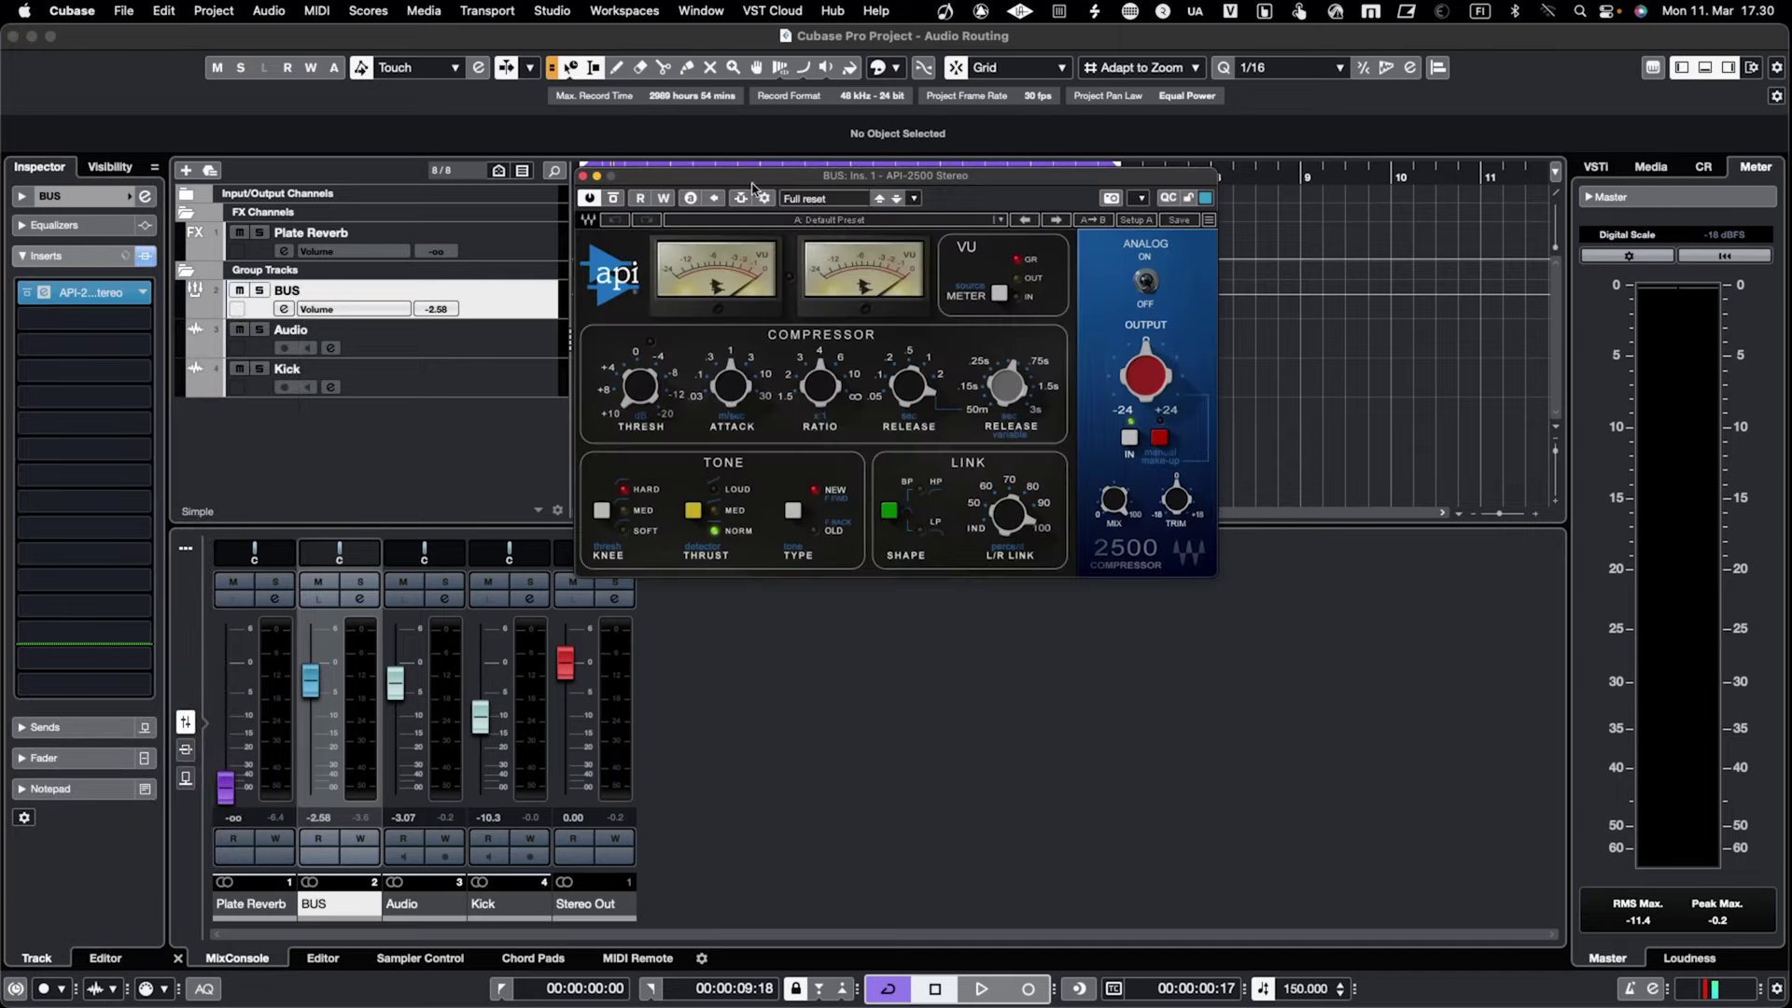
# - Audition the project briefly through the API-2500 compressor on the BUS channel, and stop playback
pyautogui.moveTo(754, 181); pyautogui.dragTo(875, 200)
pyautogui.press('space')
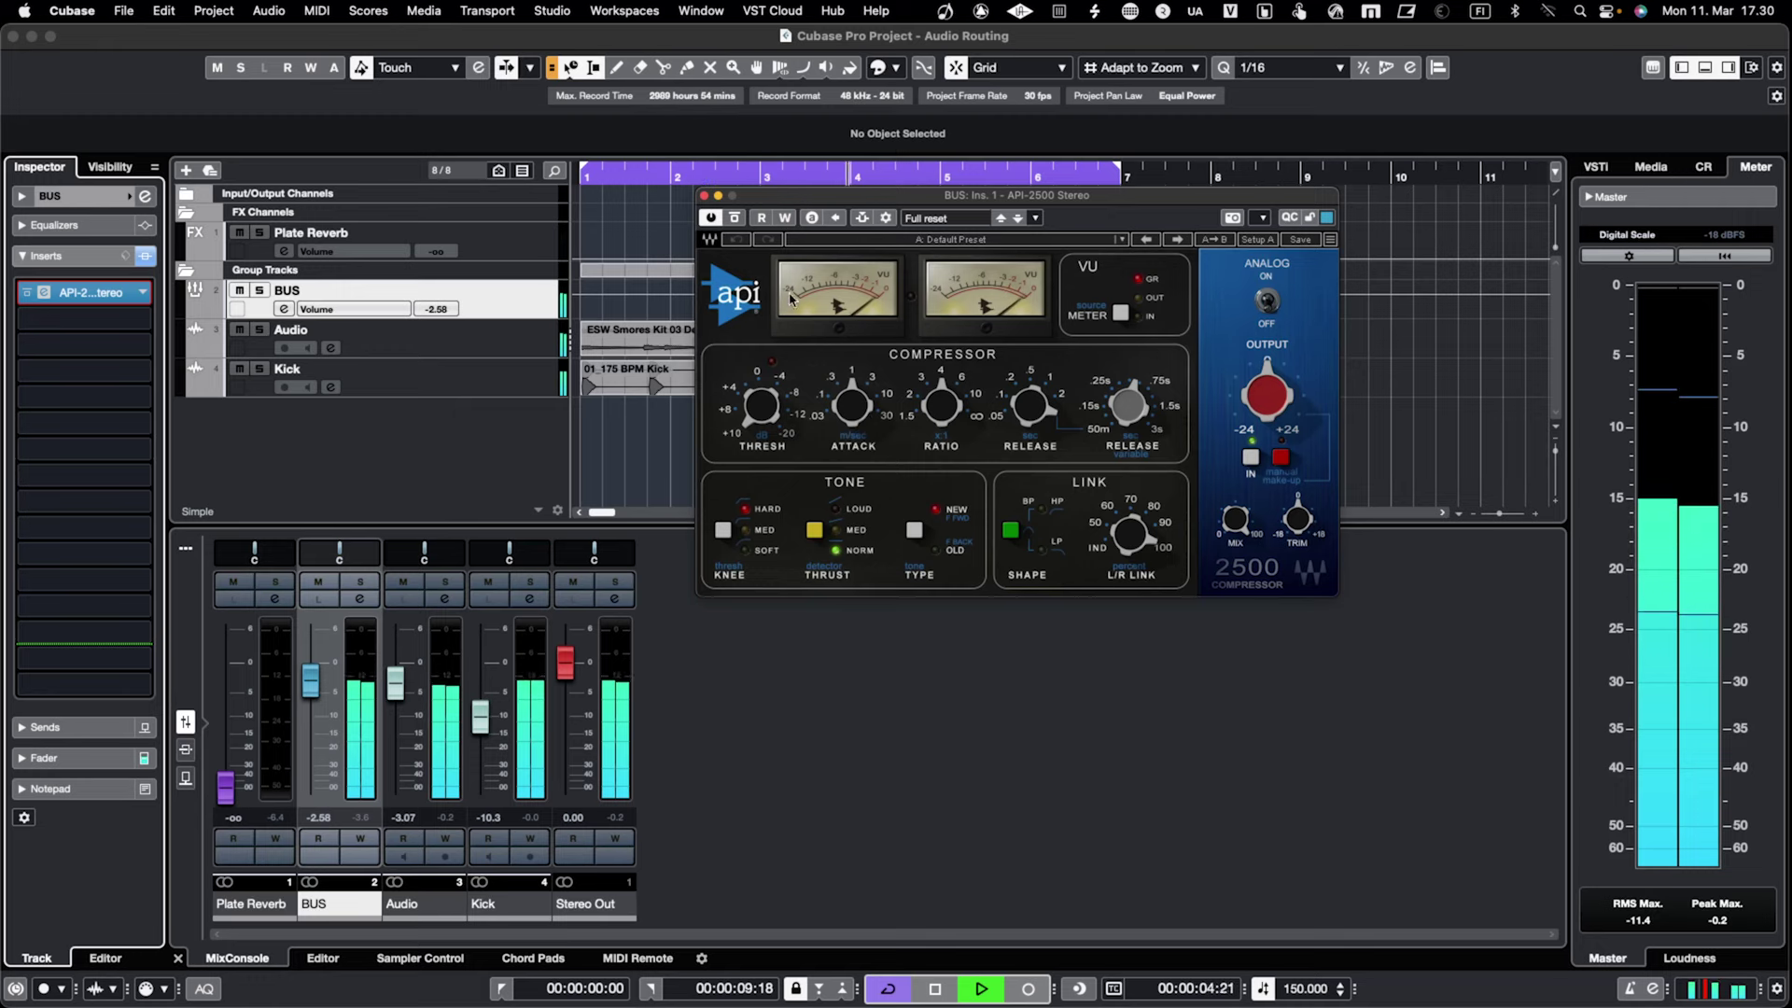
pyautogui.press('space')
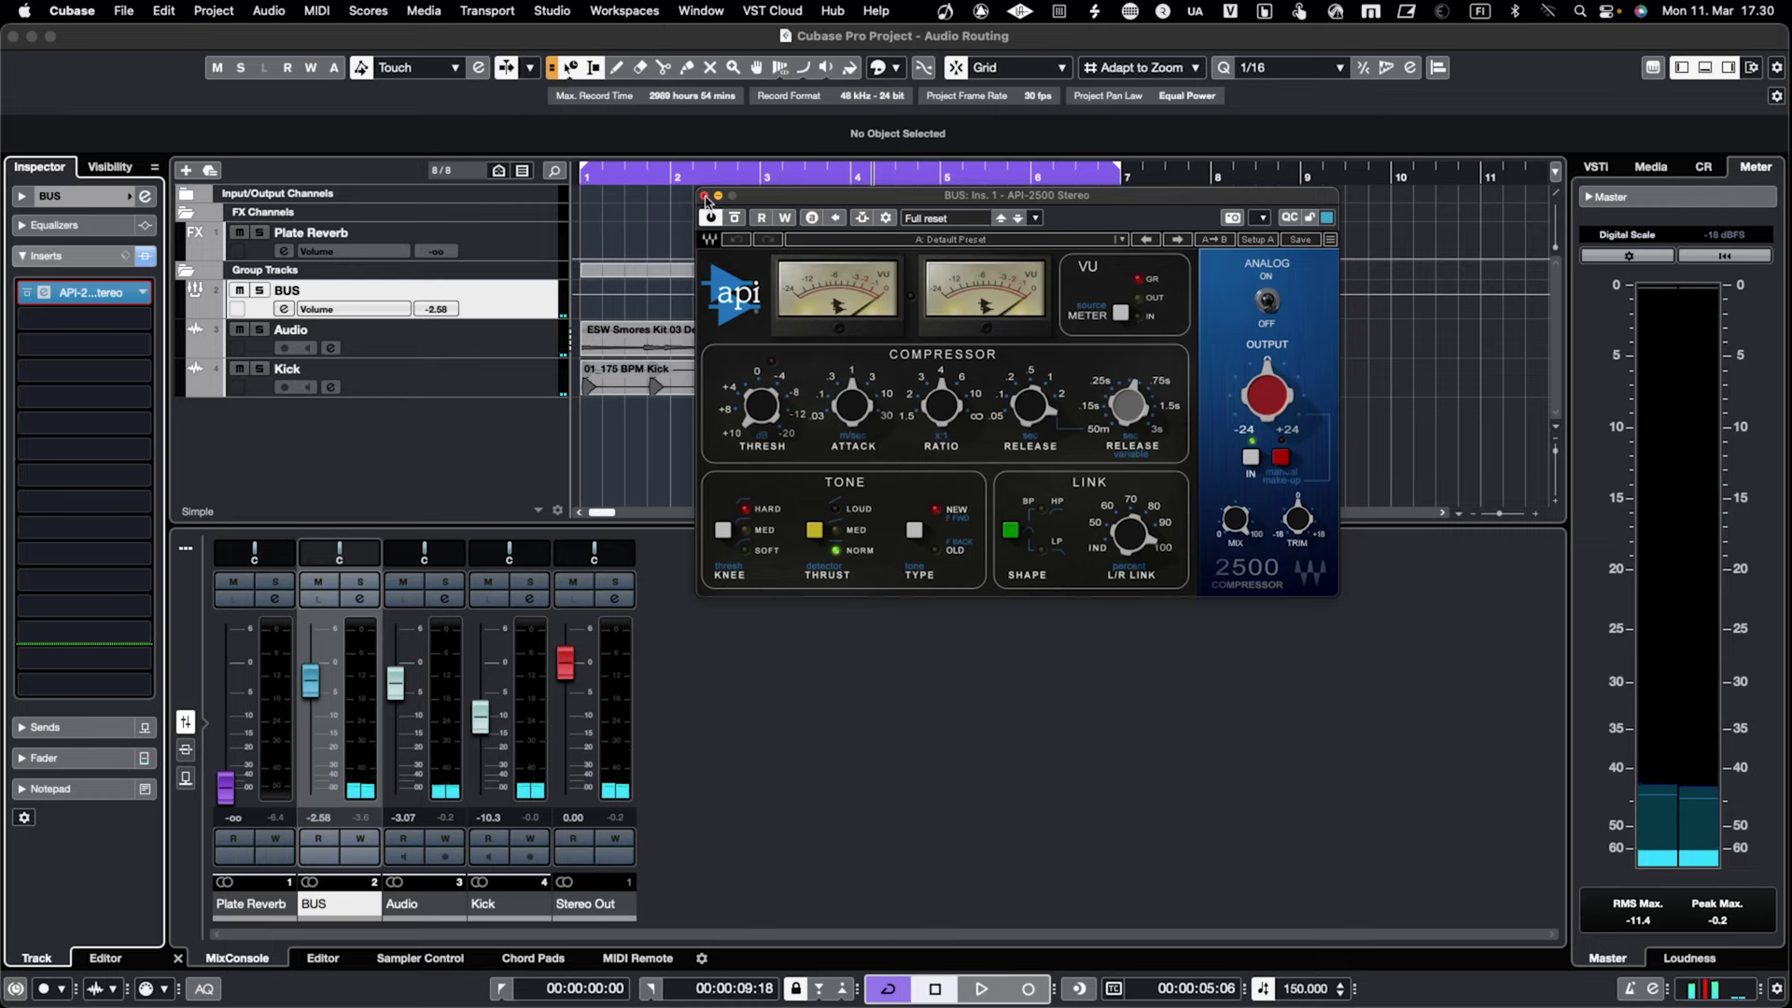
# - Close the API-2500 plug-in window and set the BUS channel's first insert slot to No Effect
pyautogui.click(705, 196)
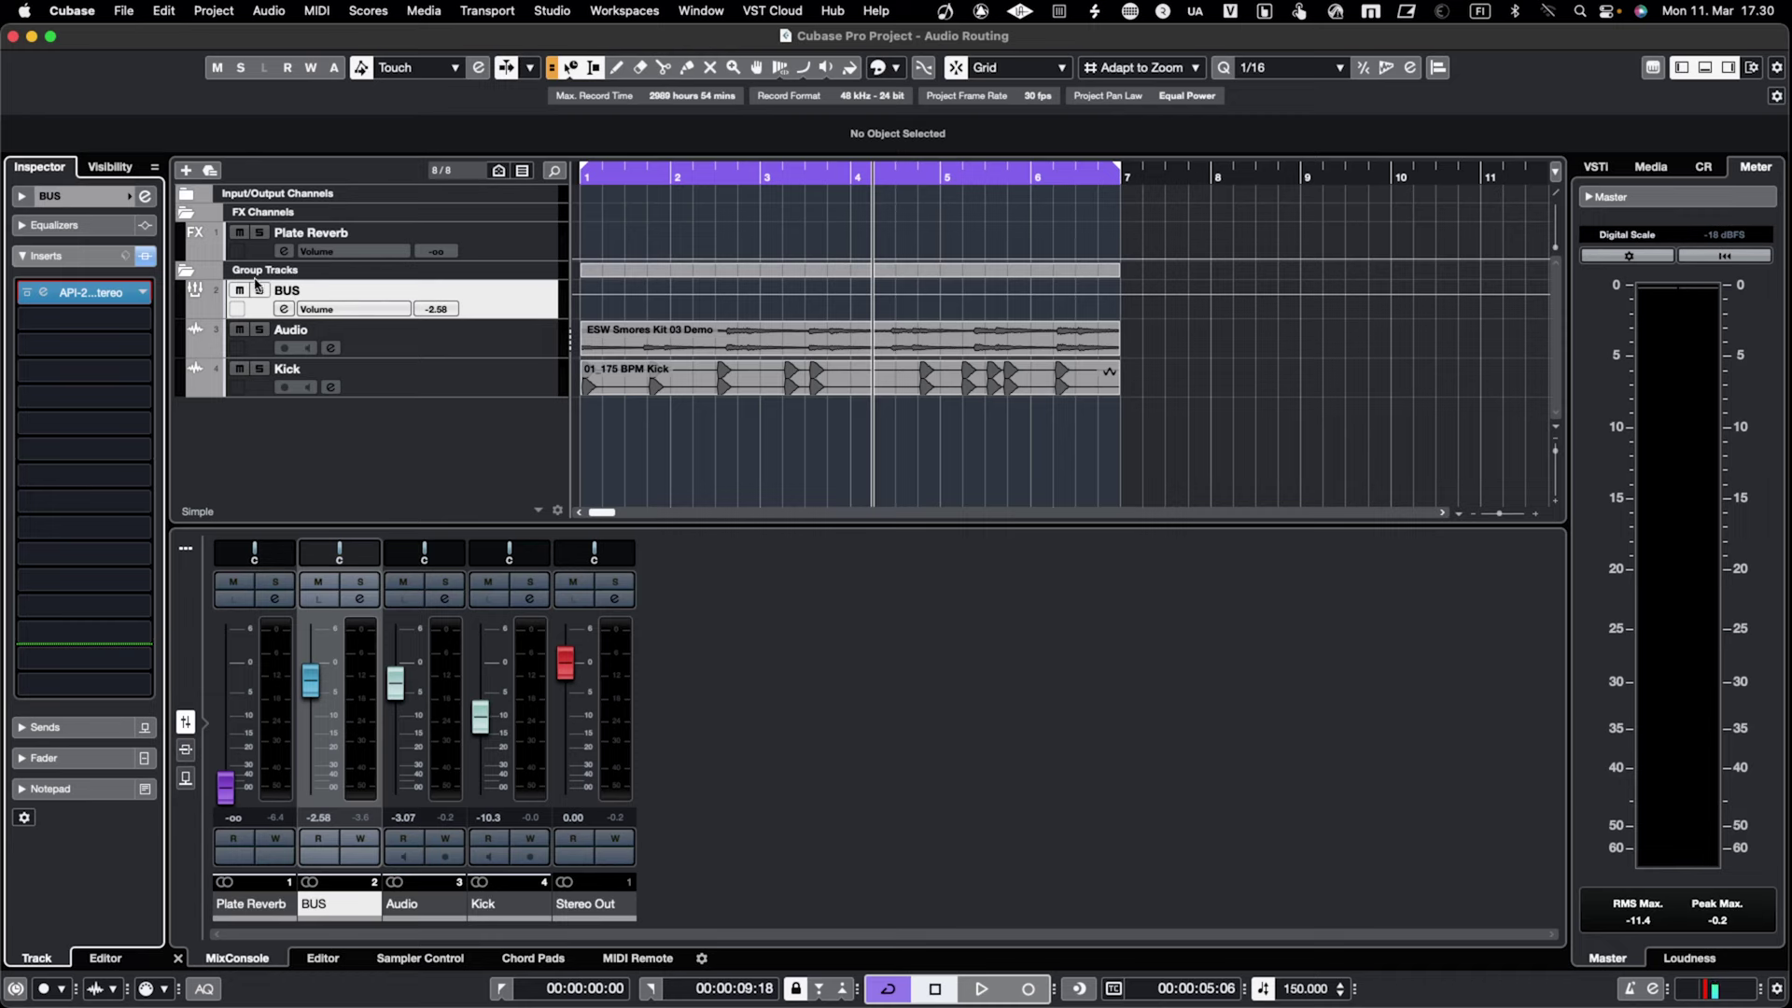
pyautogui.click(141, 294)
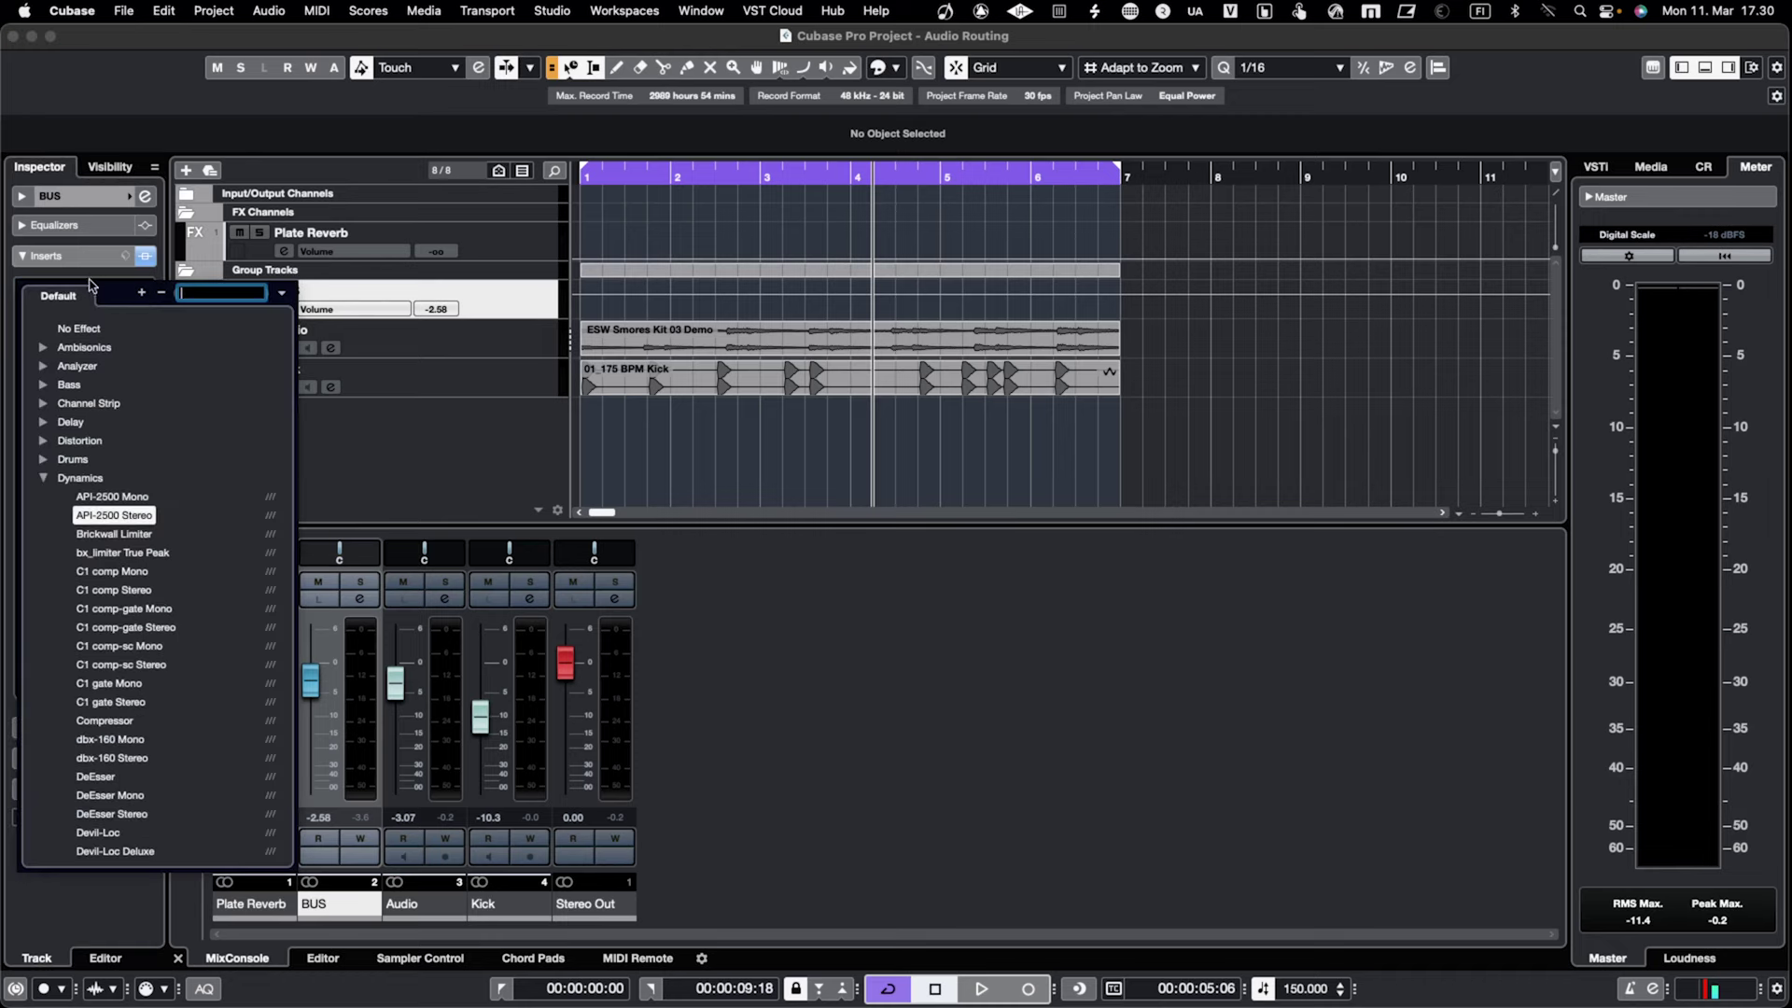
pyautogui.click(79, 328)
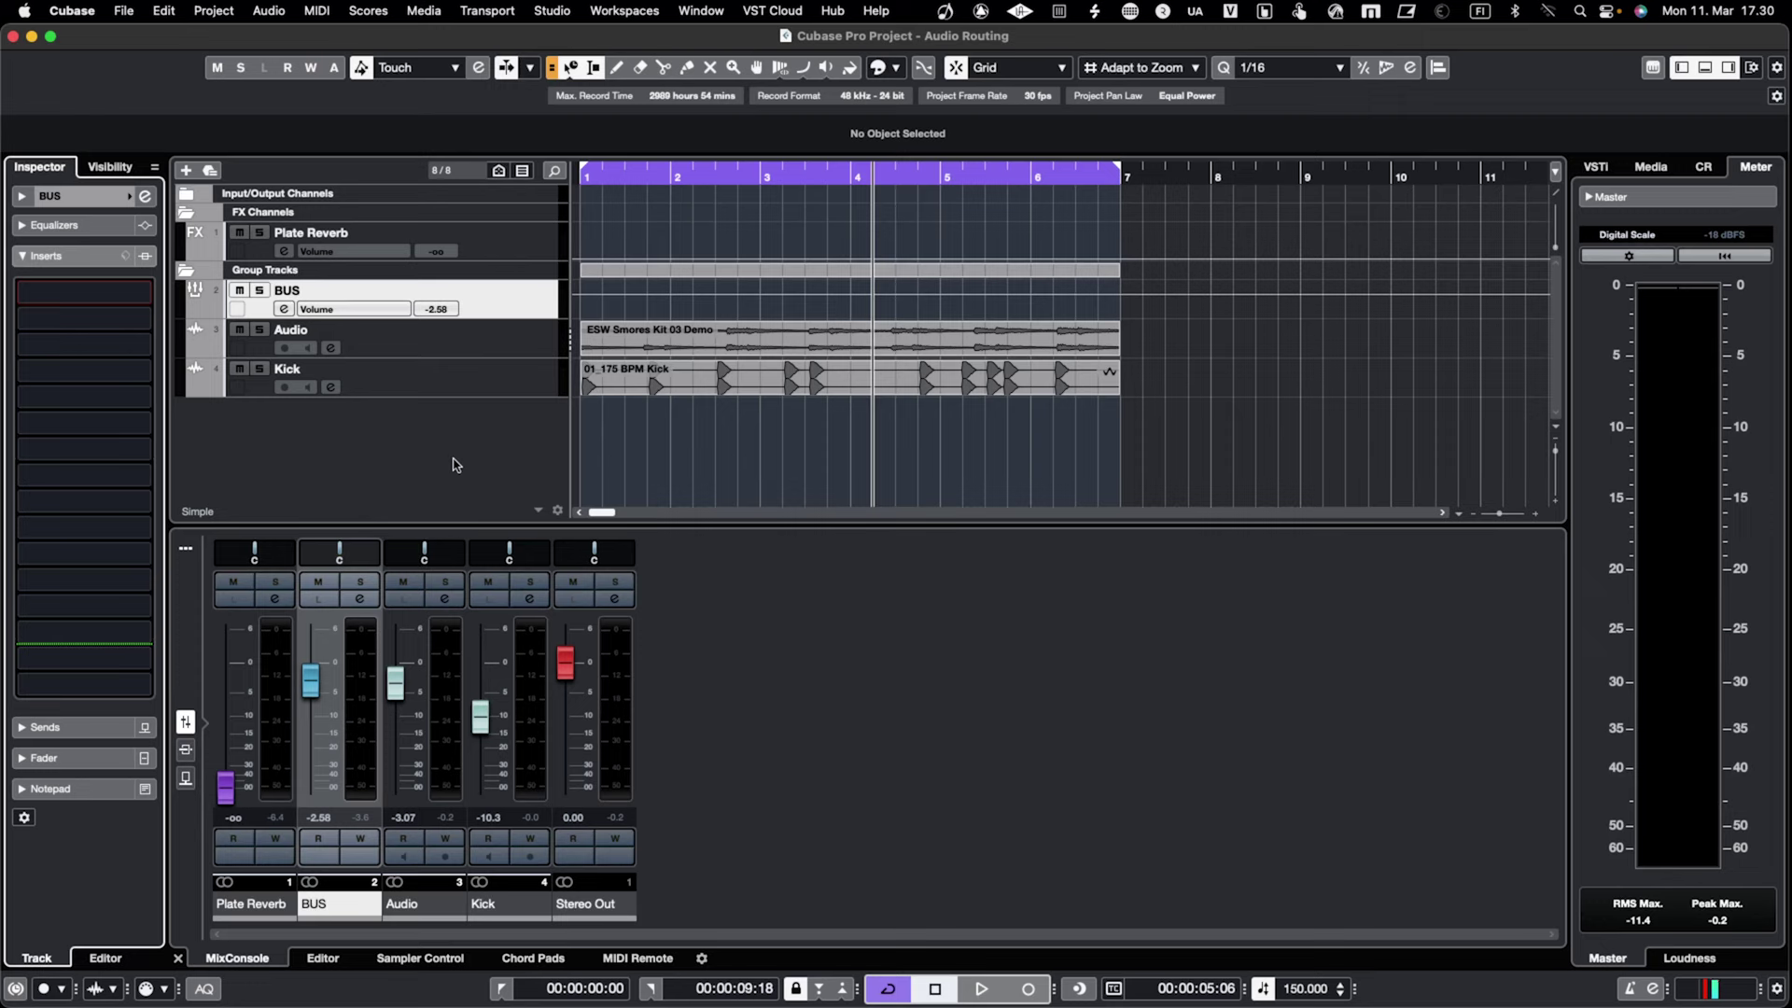
# - Search the plug-ins for "pro-c" and insert Pro-C 2 in the first insert slot of the Audio track
pyautogui.click(441, 336)
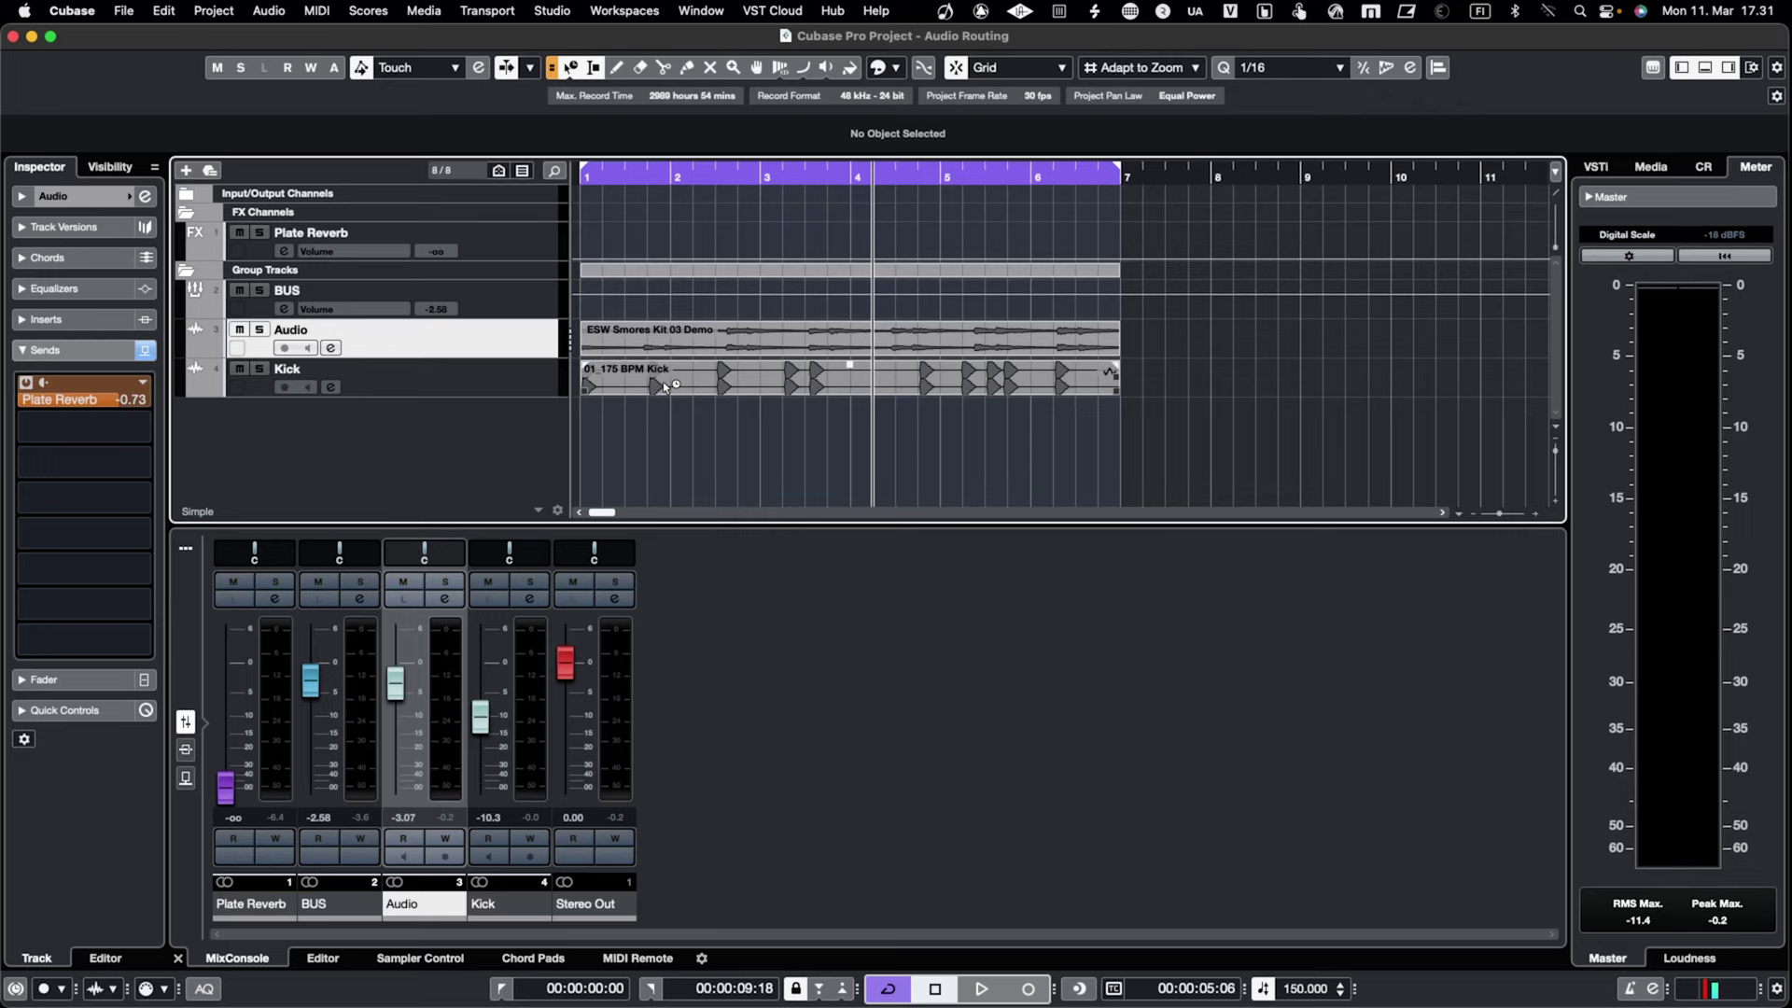
pyautogui.click(390, 351)
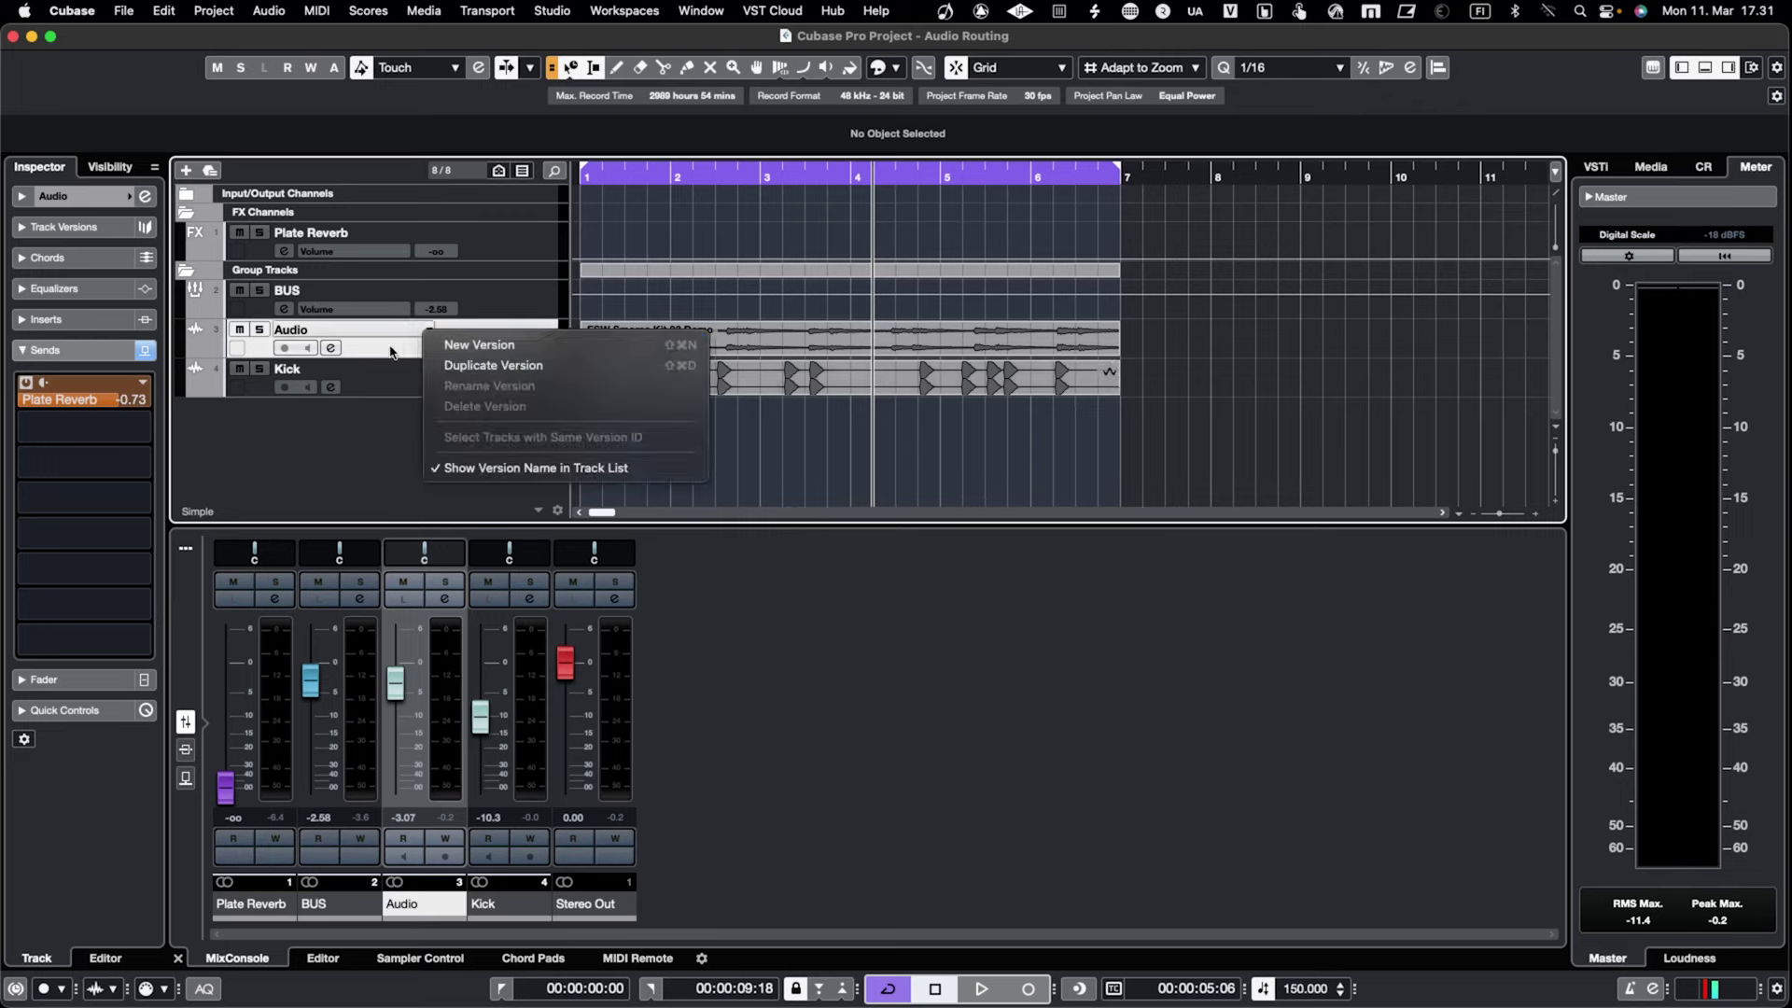
pyautogui.click(393, 376)
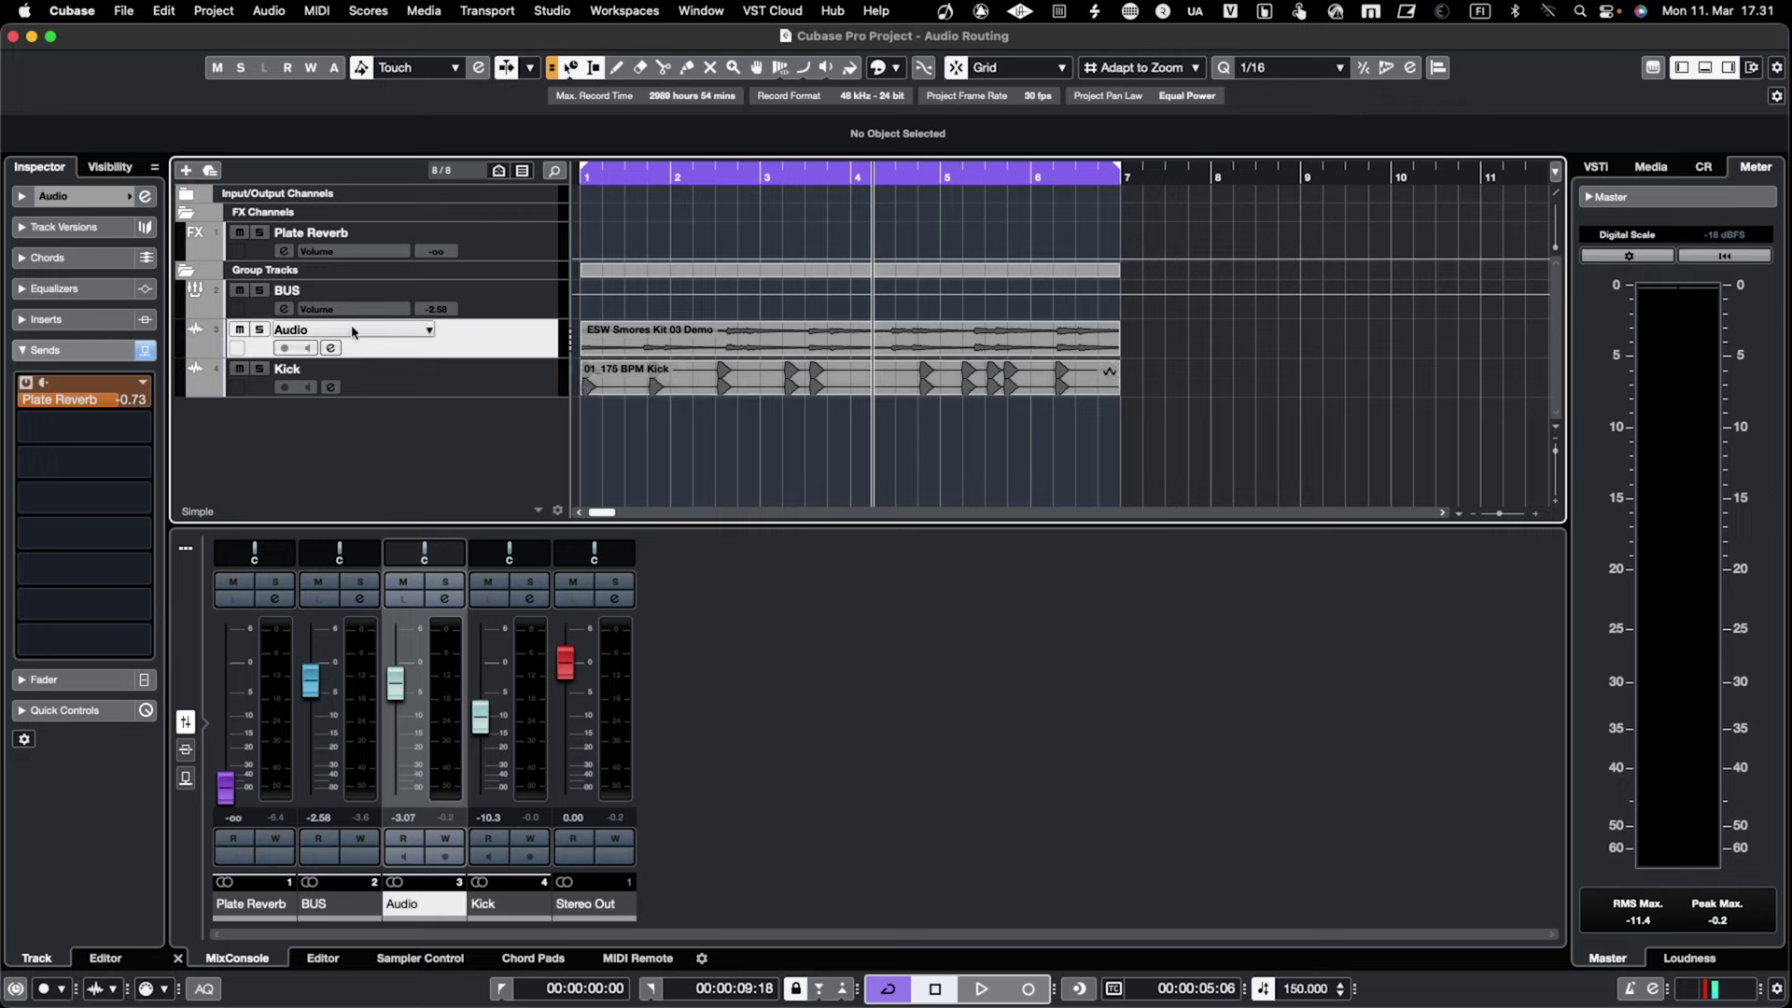
pyautogui.click(23, 351)
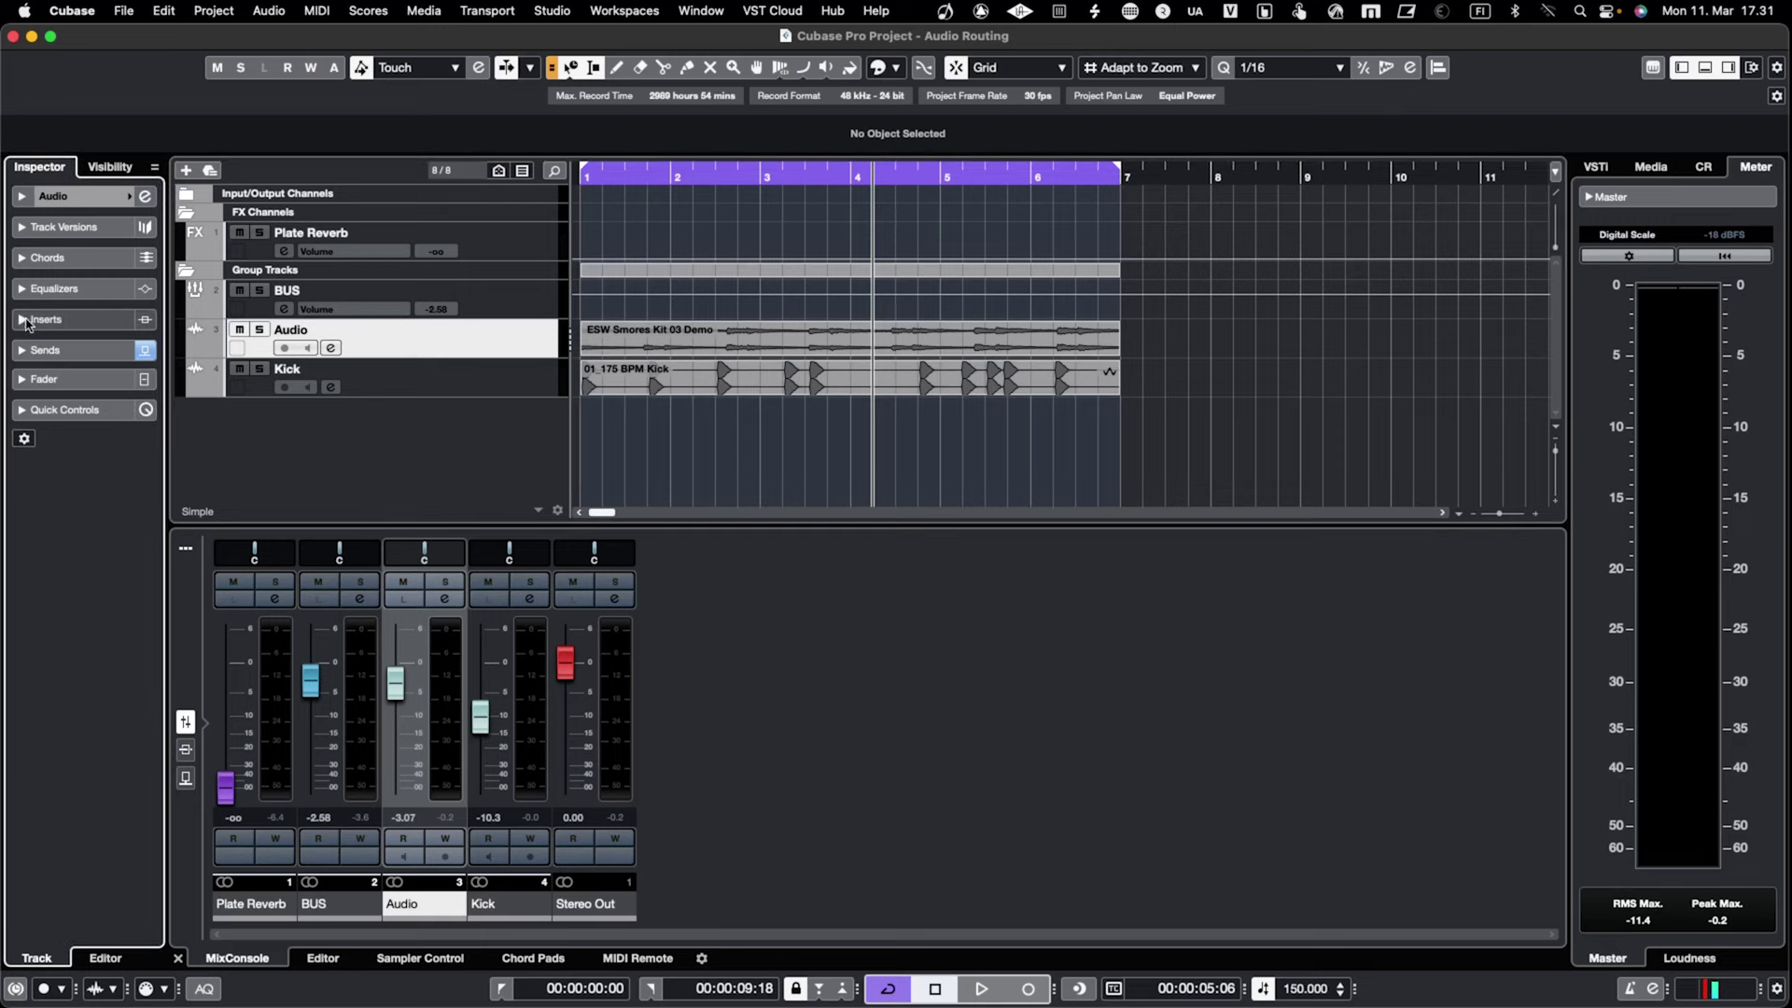
pyautogui.click(26, 321)
pyautogui.click(46, 356)
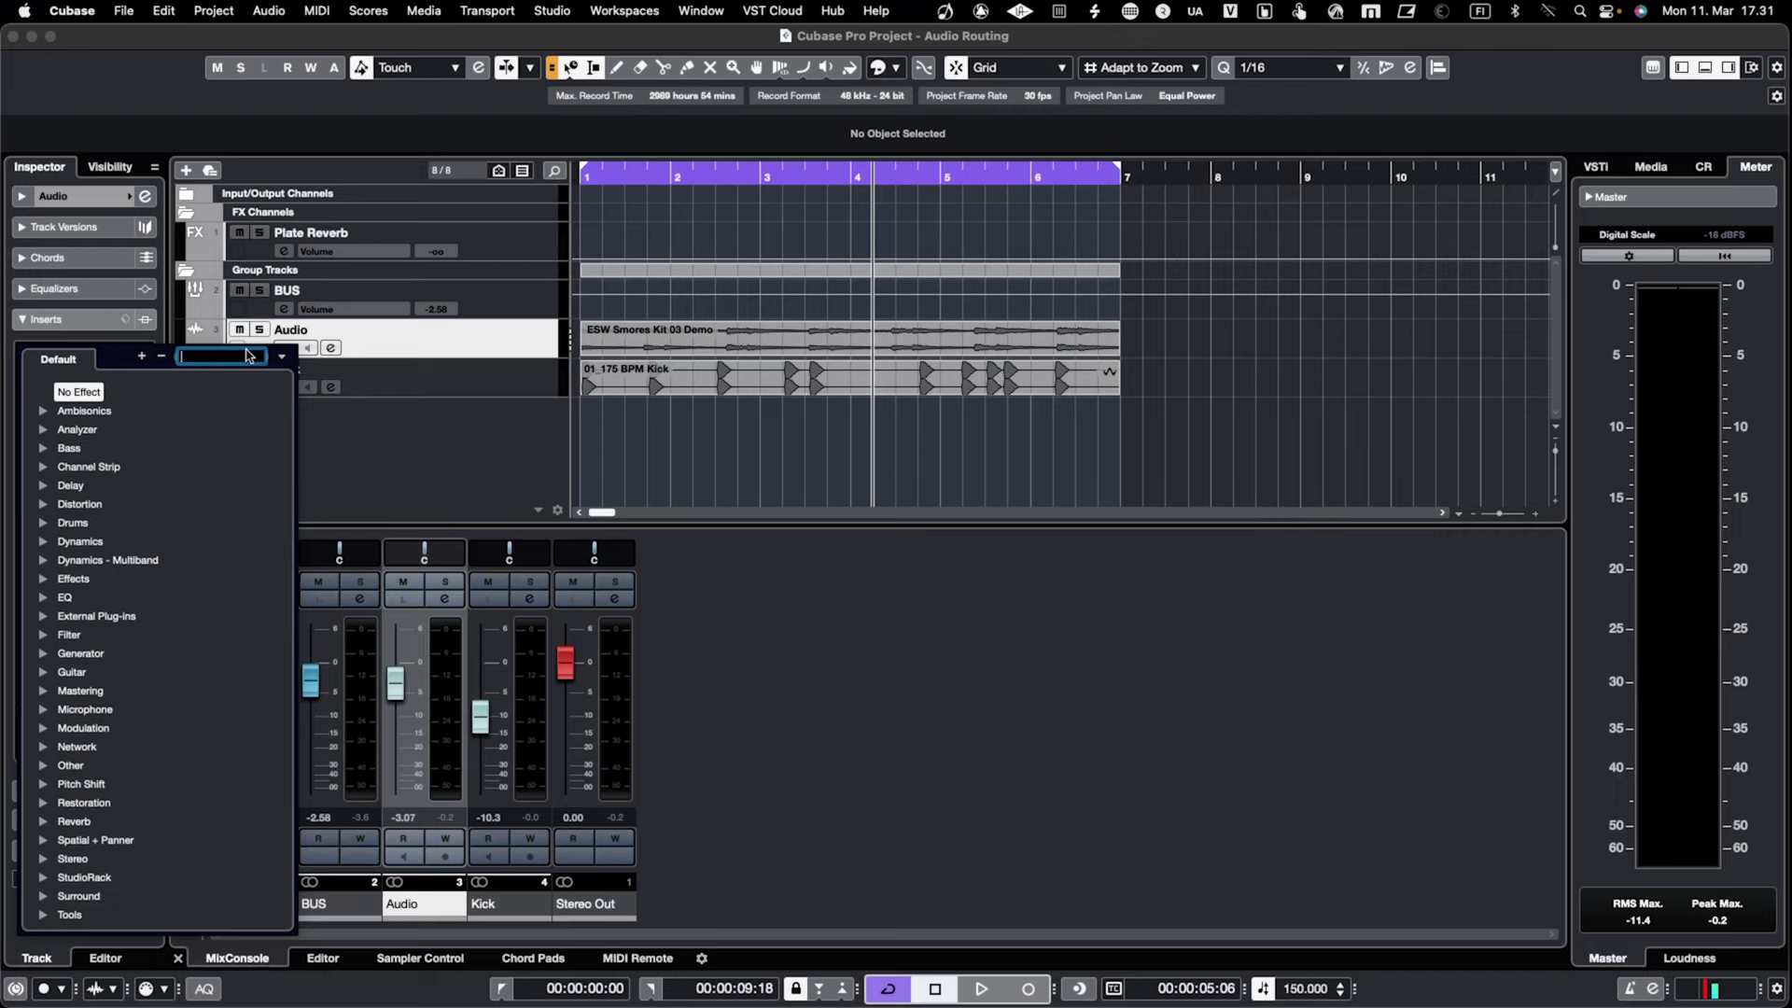
pyautogui.write('pro-c')
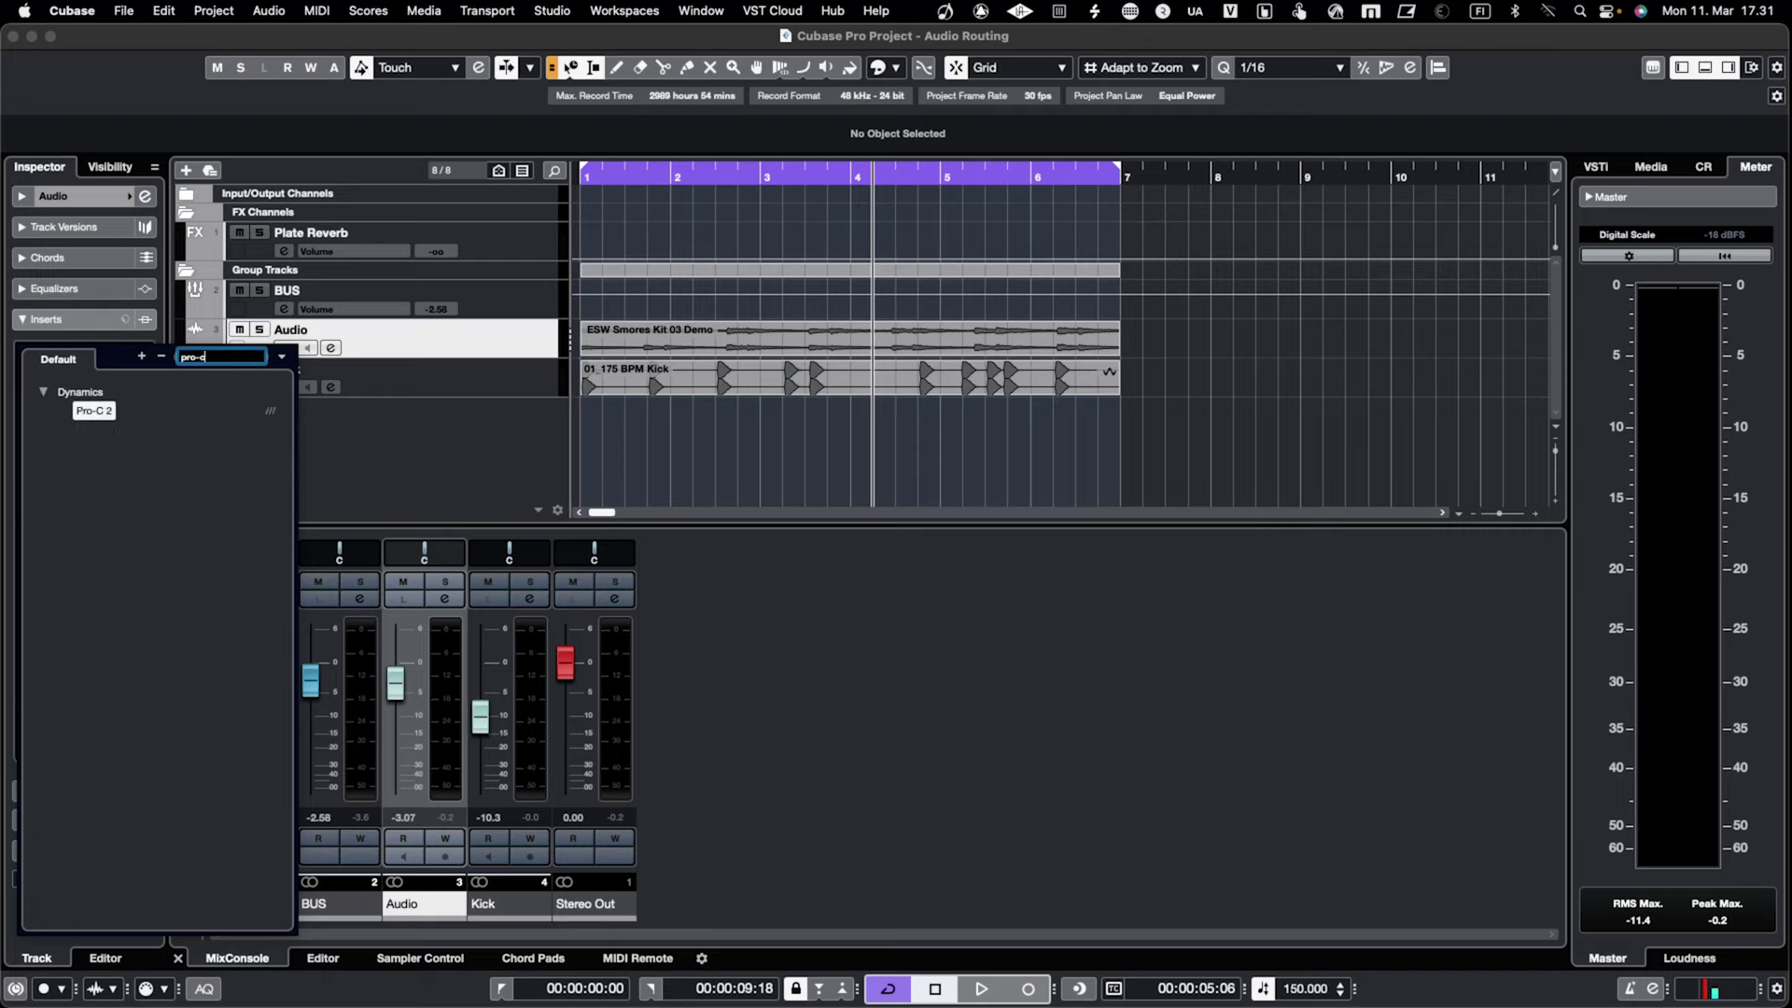
pyautogui.click(114, 410)
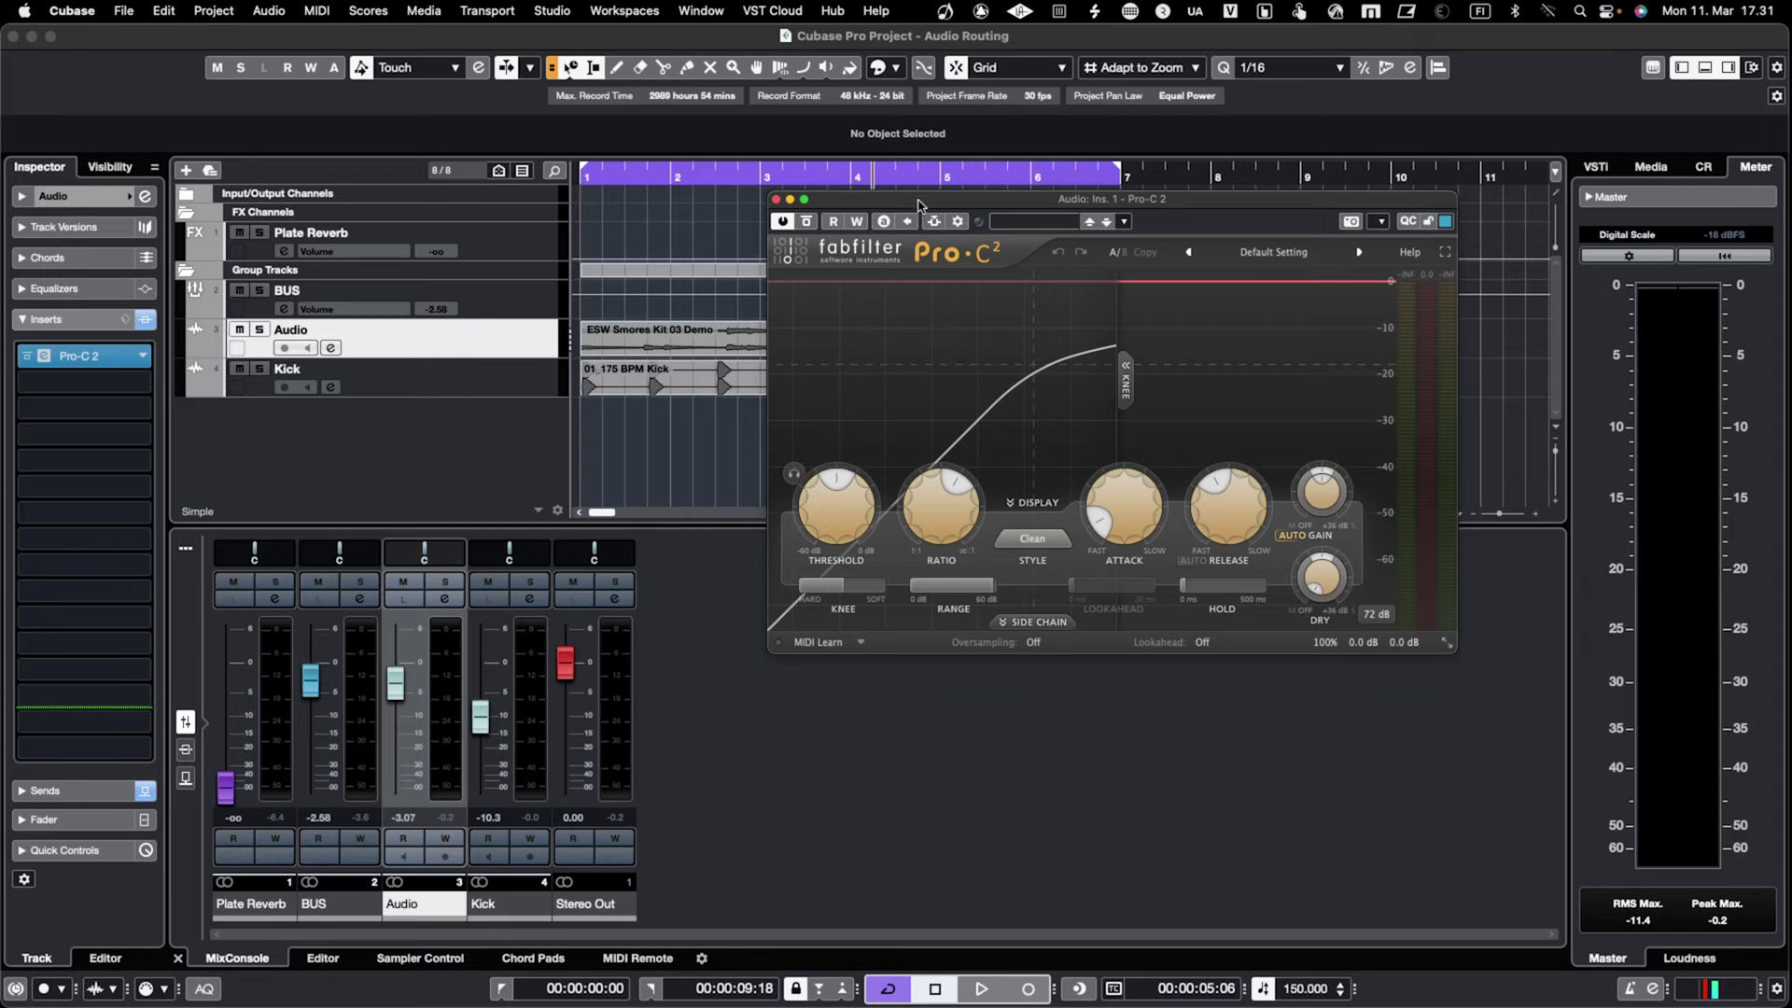
# - Reposition the Pro-C 2 window beside the track list and audition its compression on the Audio track
pyautogui.moveTo(928, 201); pyautogui.dragTo(910, 200)
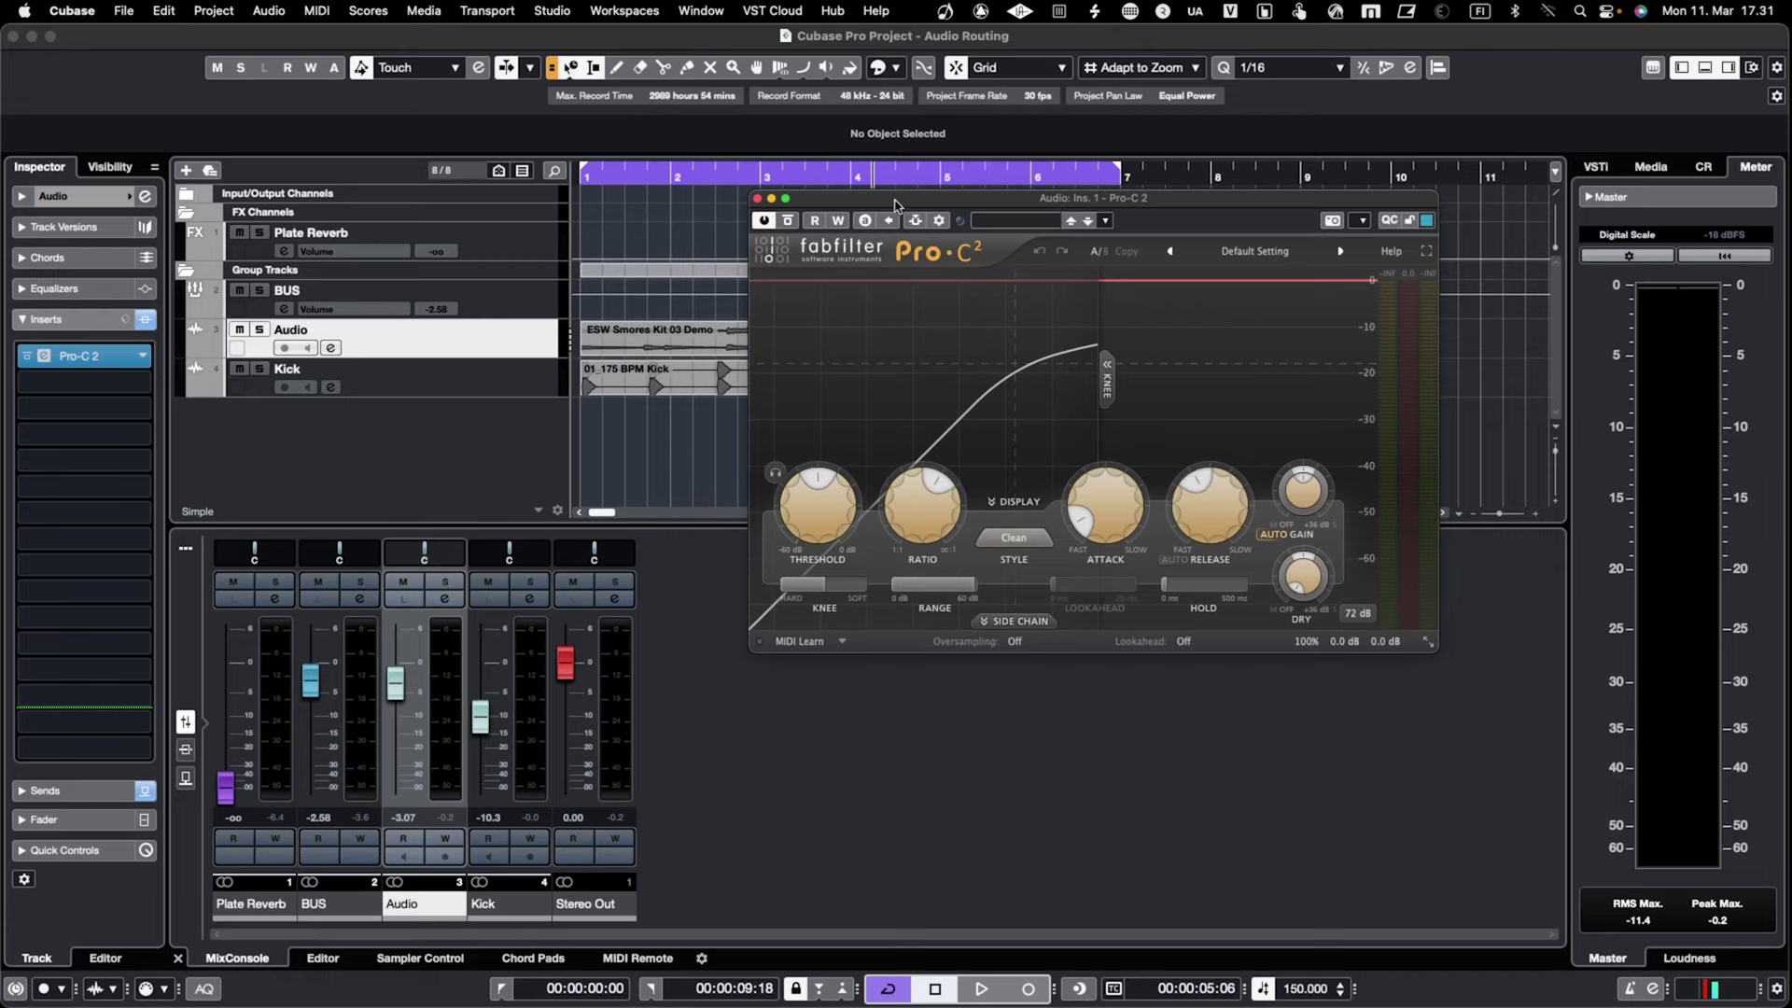
pyautogui.moveTo(894, 203); pyautogui.dragTo(820, 263)
pyautogui.press('space')
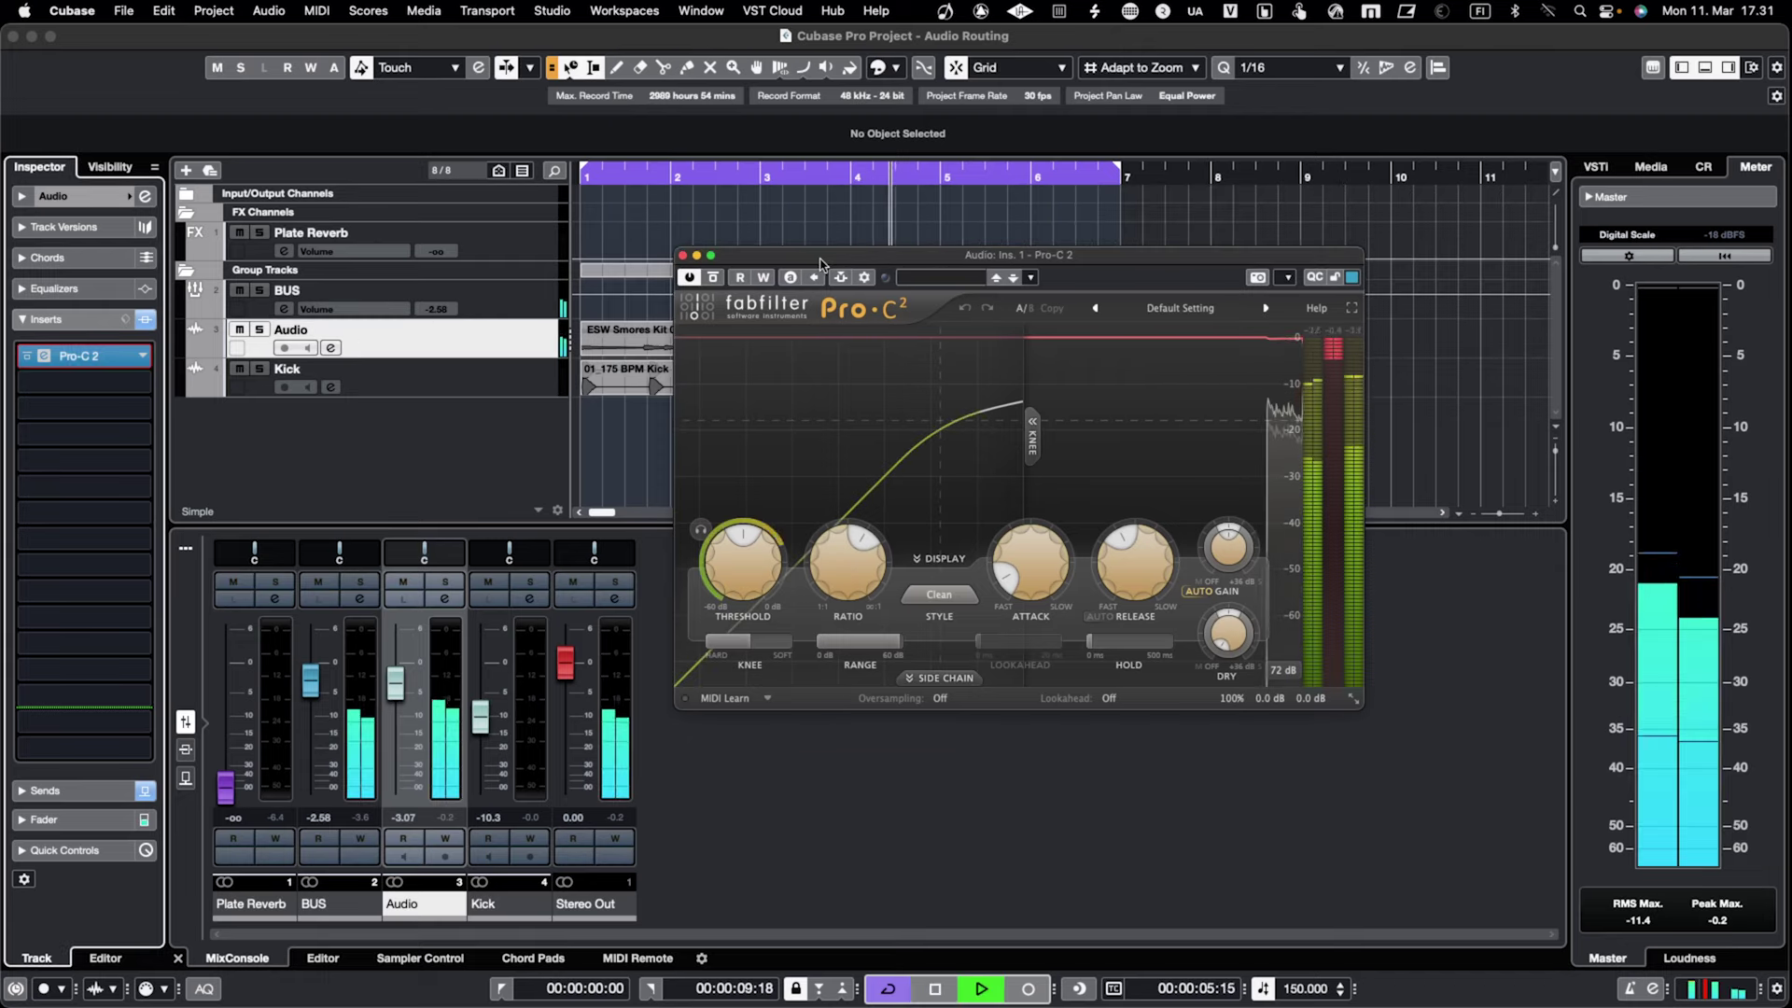
pyautogui.press('space')
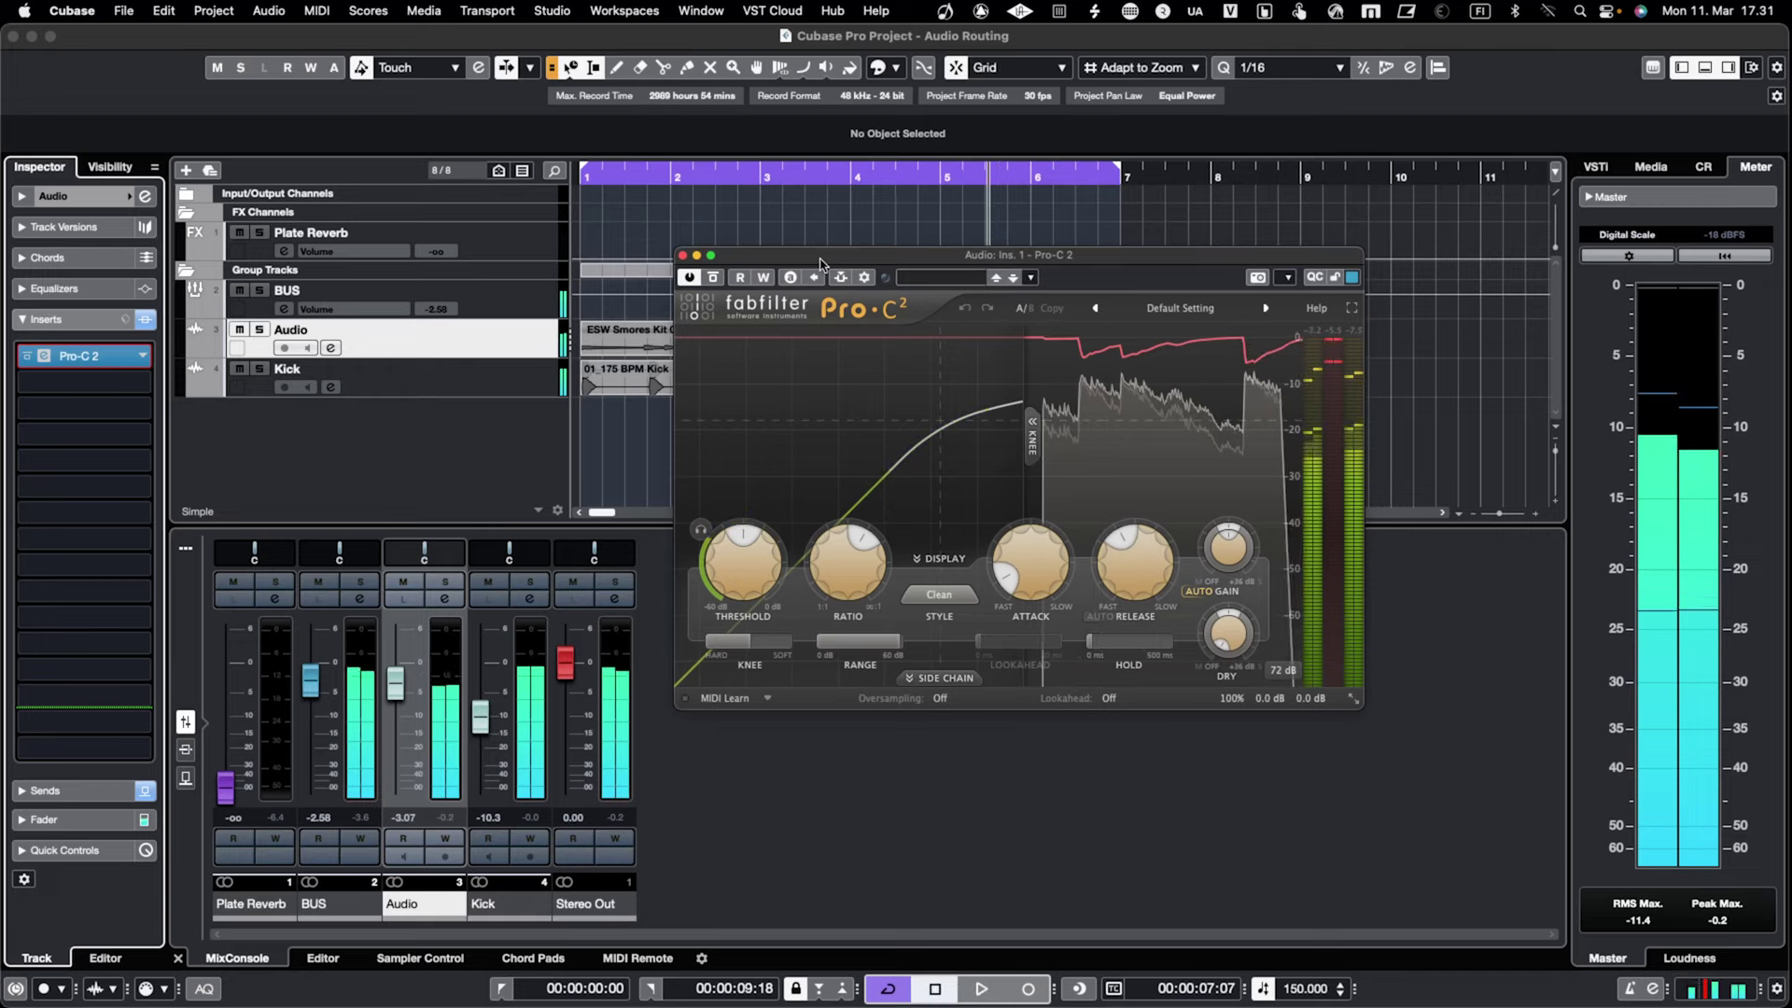
pyautogui.moveTo(820, 263); pyautogui.dragTo(749, 264)
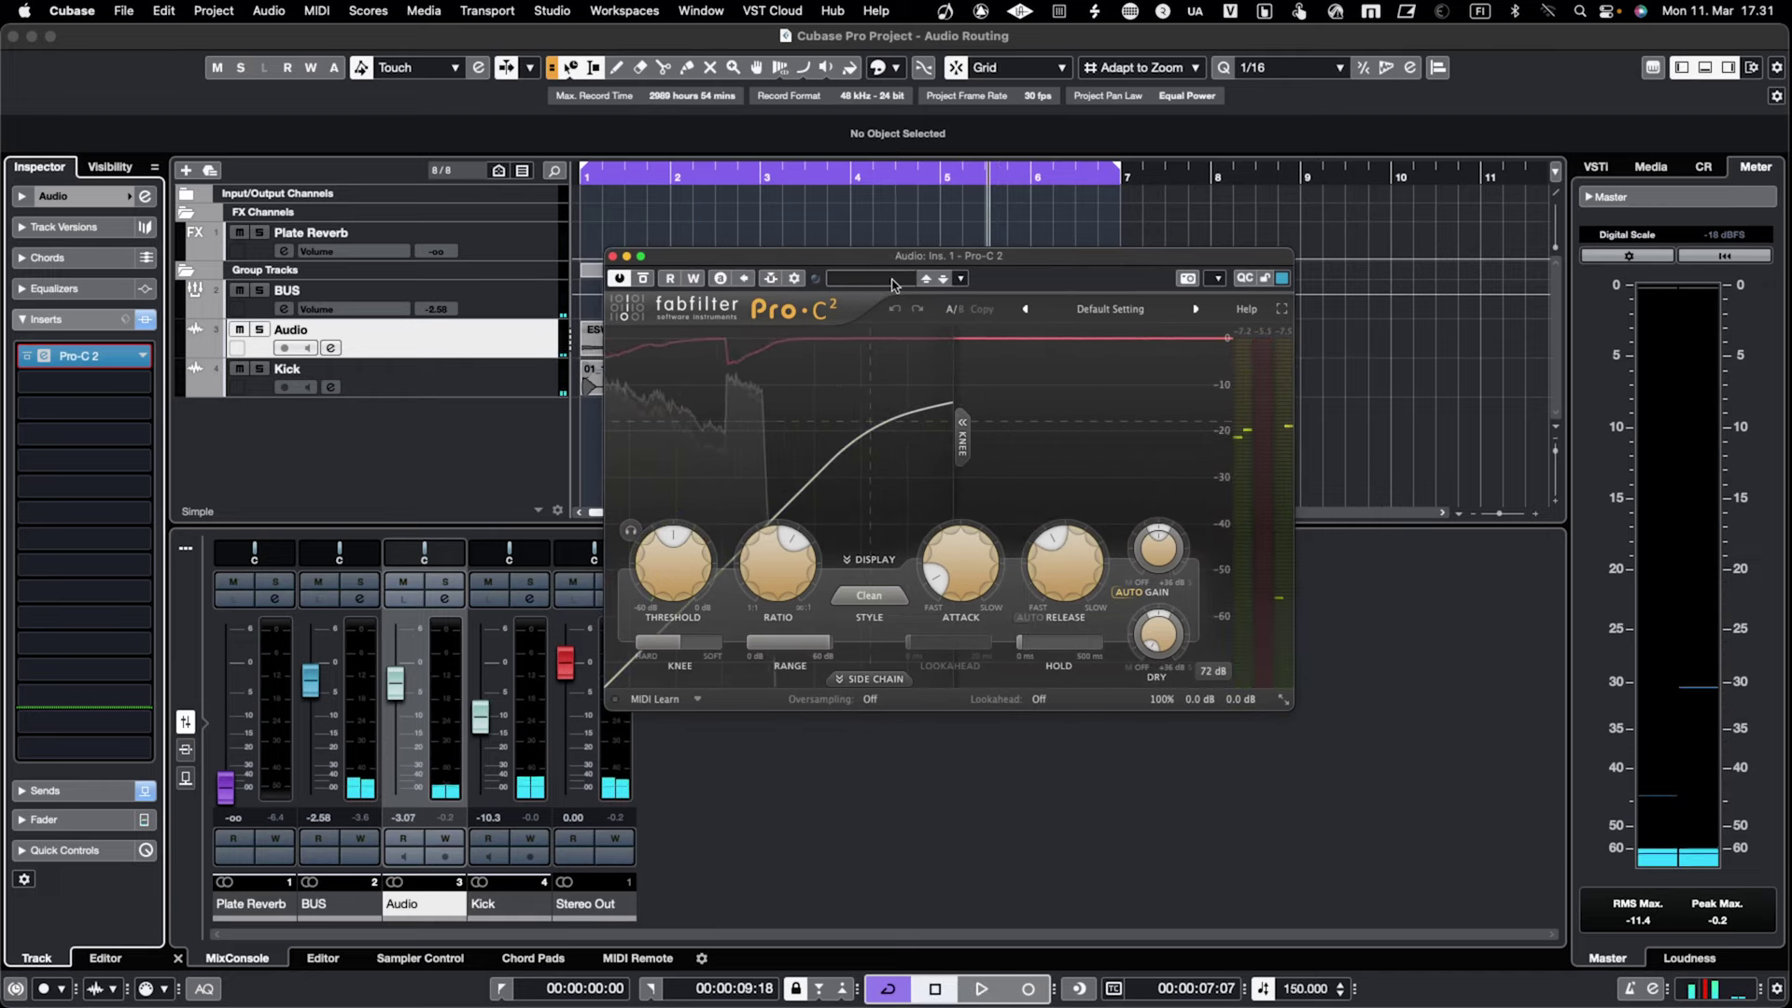
# - Activate side-chaining for Pro-C 2 and add the Kick track as its side-chain source
pyautogui.click(771, 280)
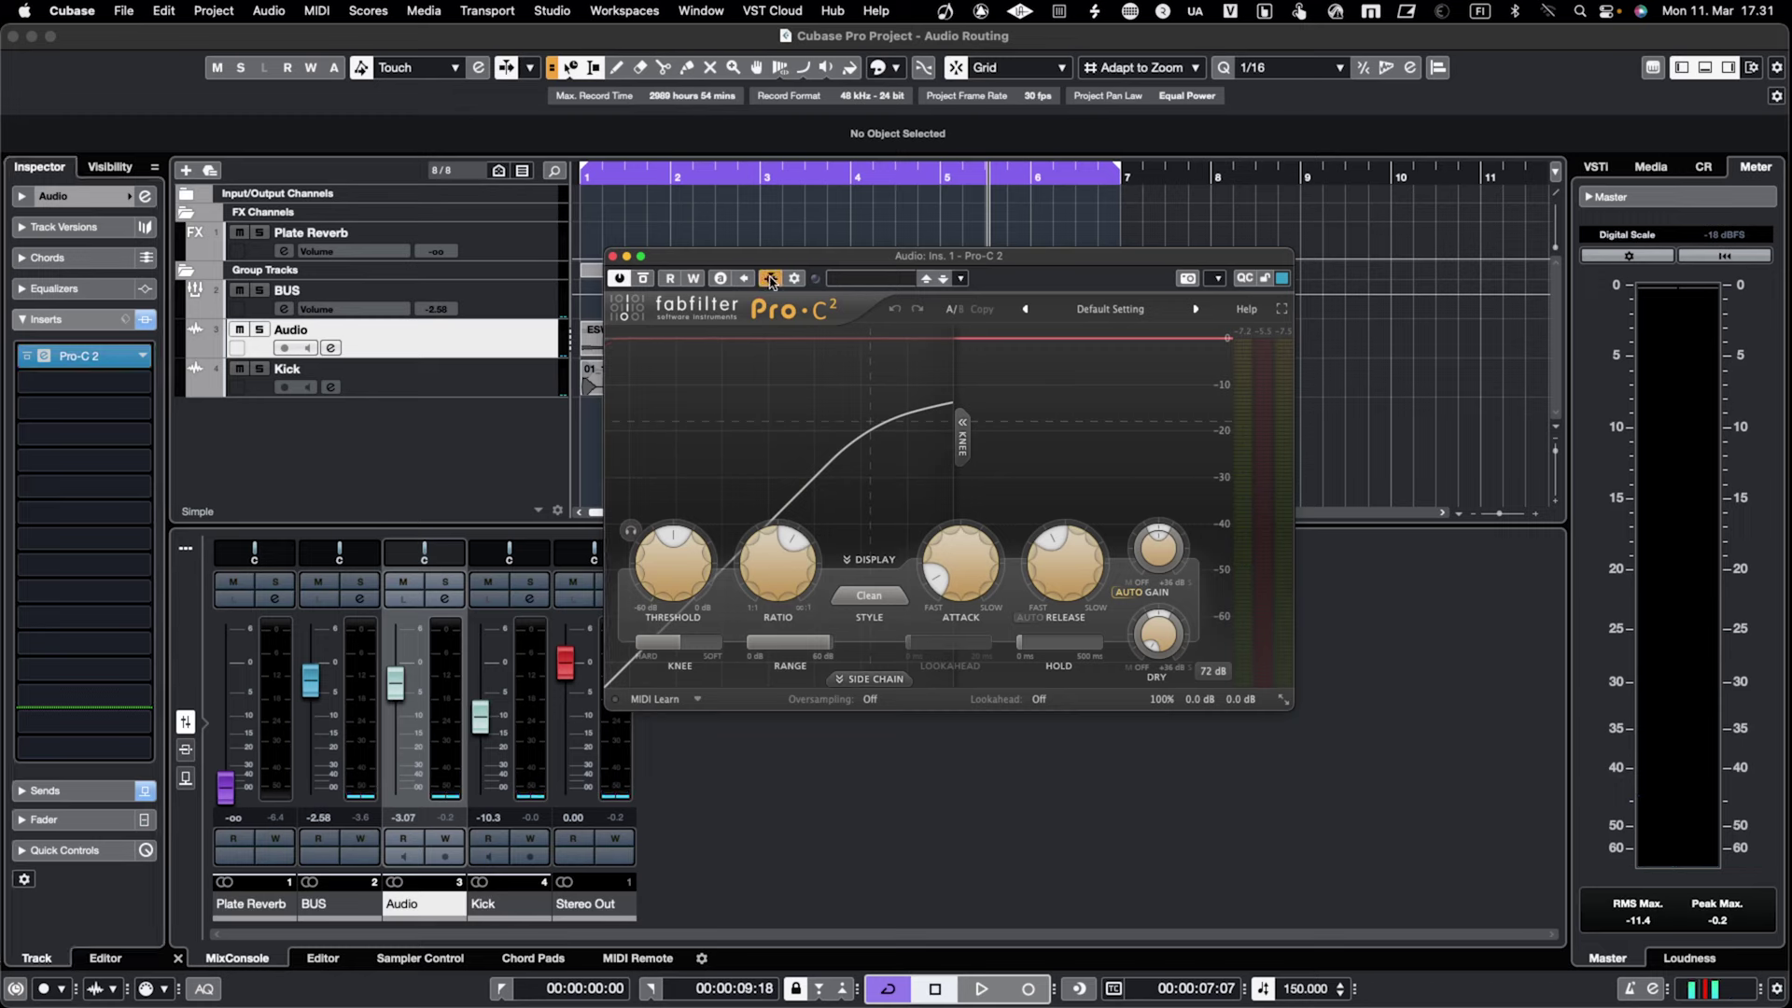
pyautogui.click(794, 279)
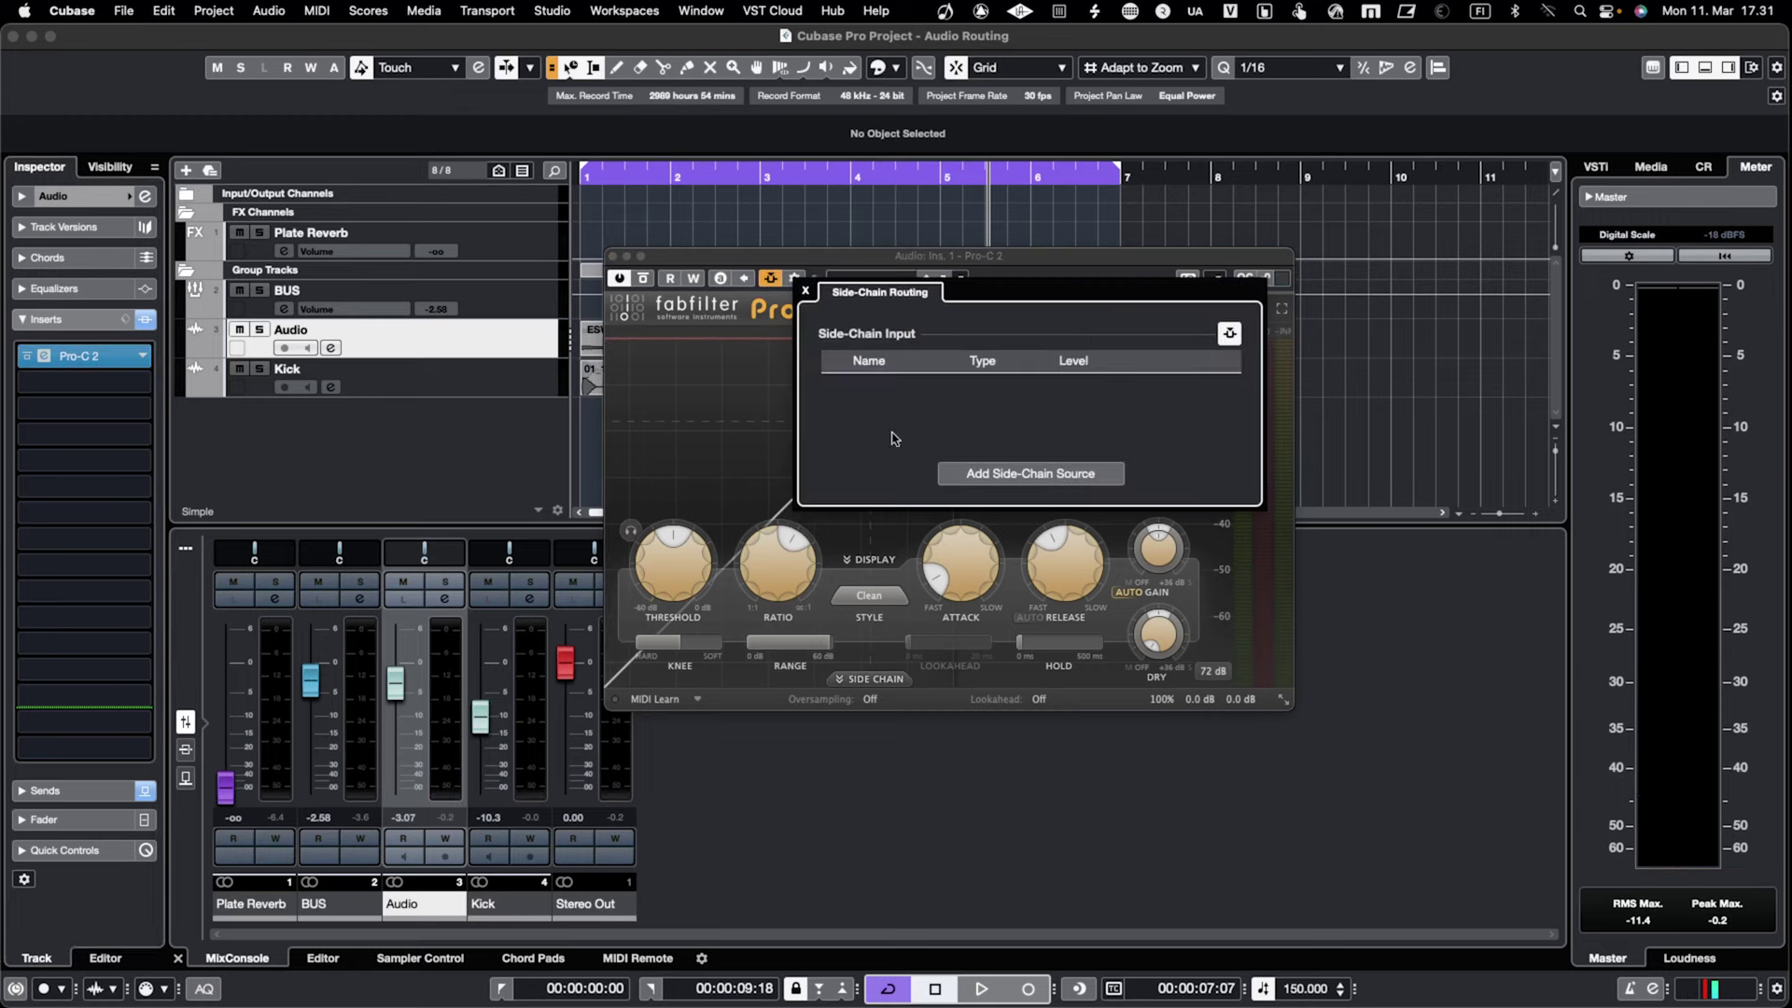
pyautogui.click(1040, 475)
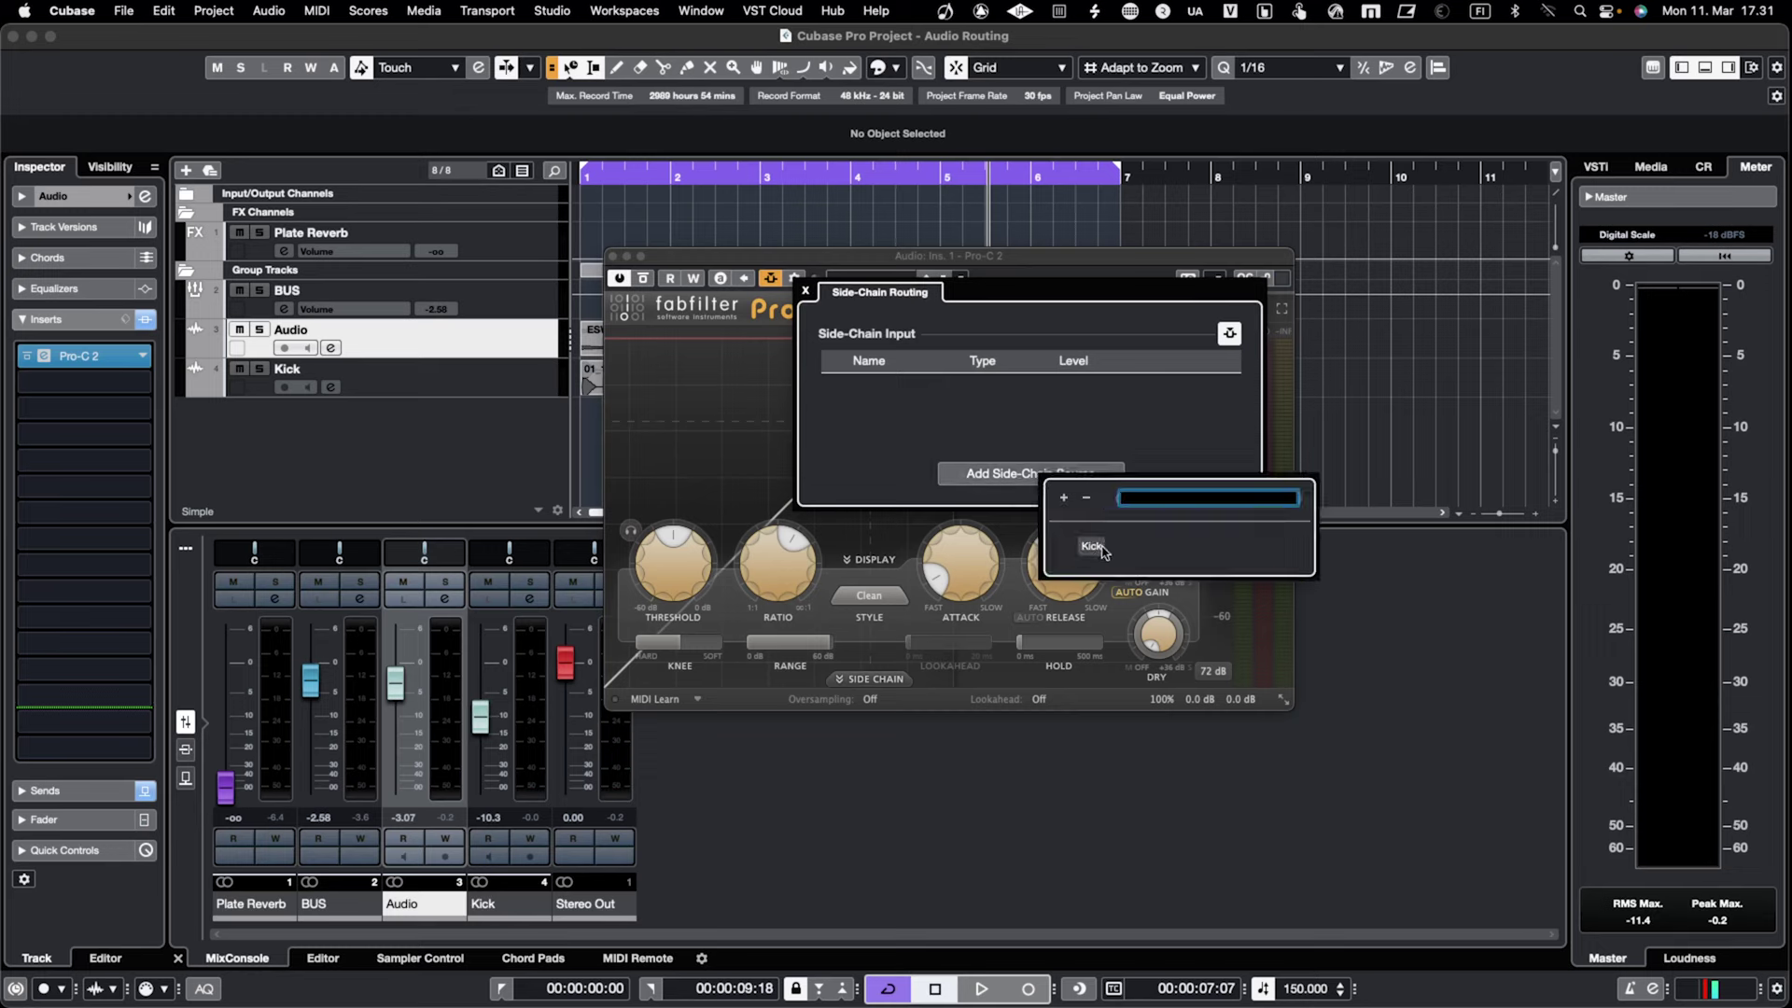
pyautogui.click(1091, 546)
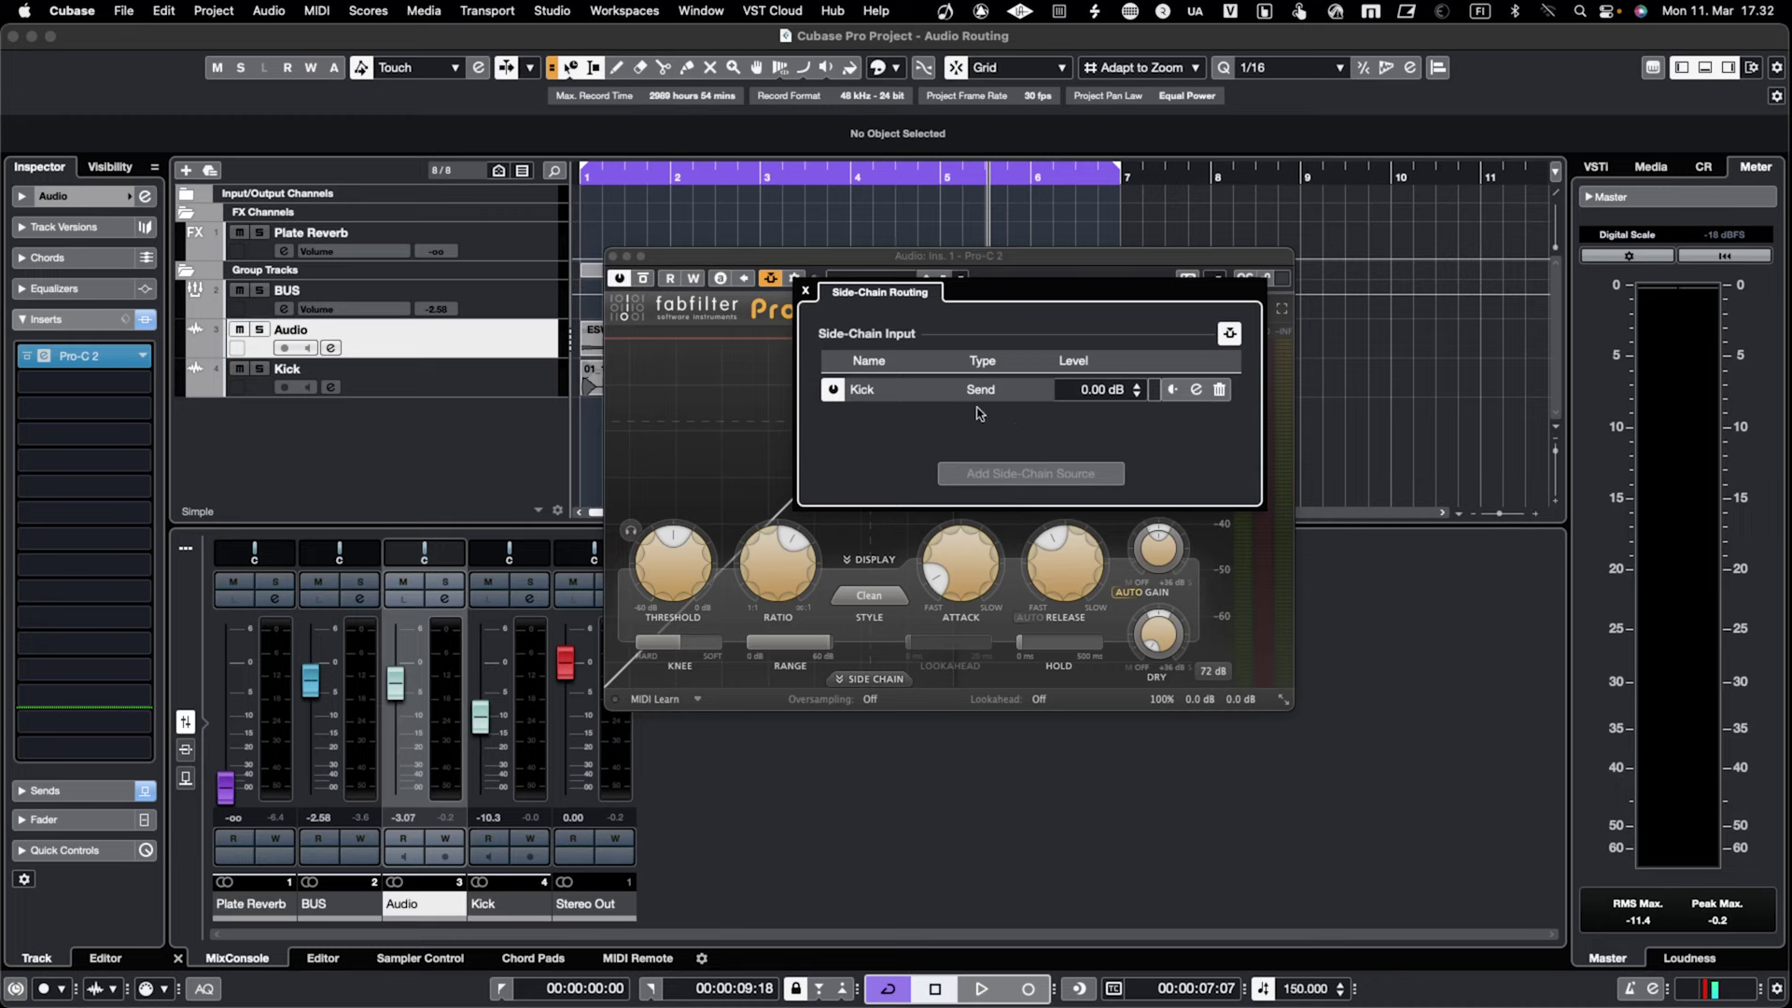
pyautogui.click(803, 292)
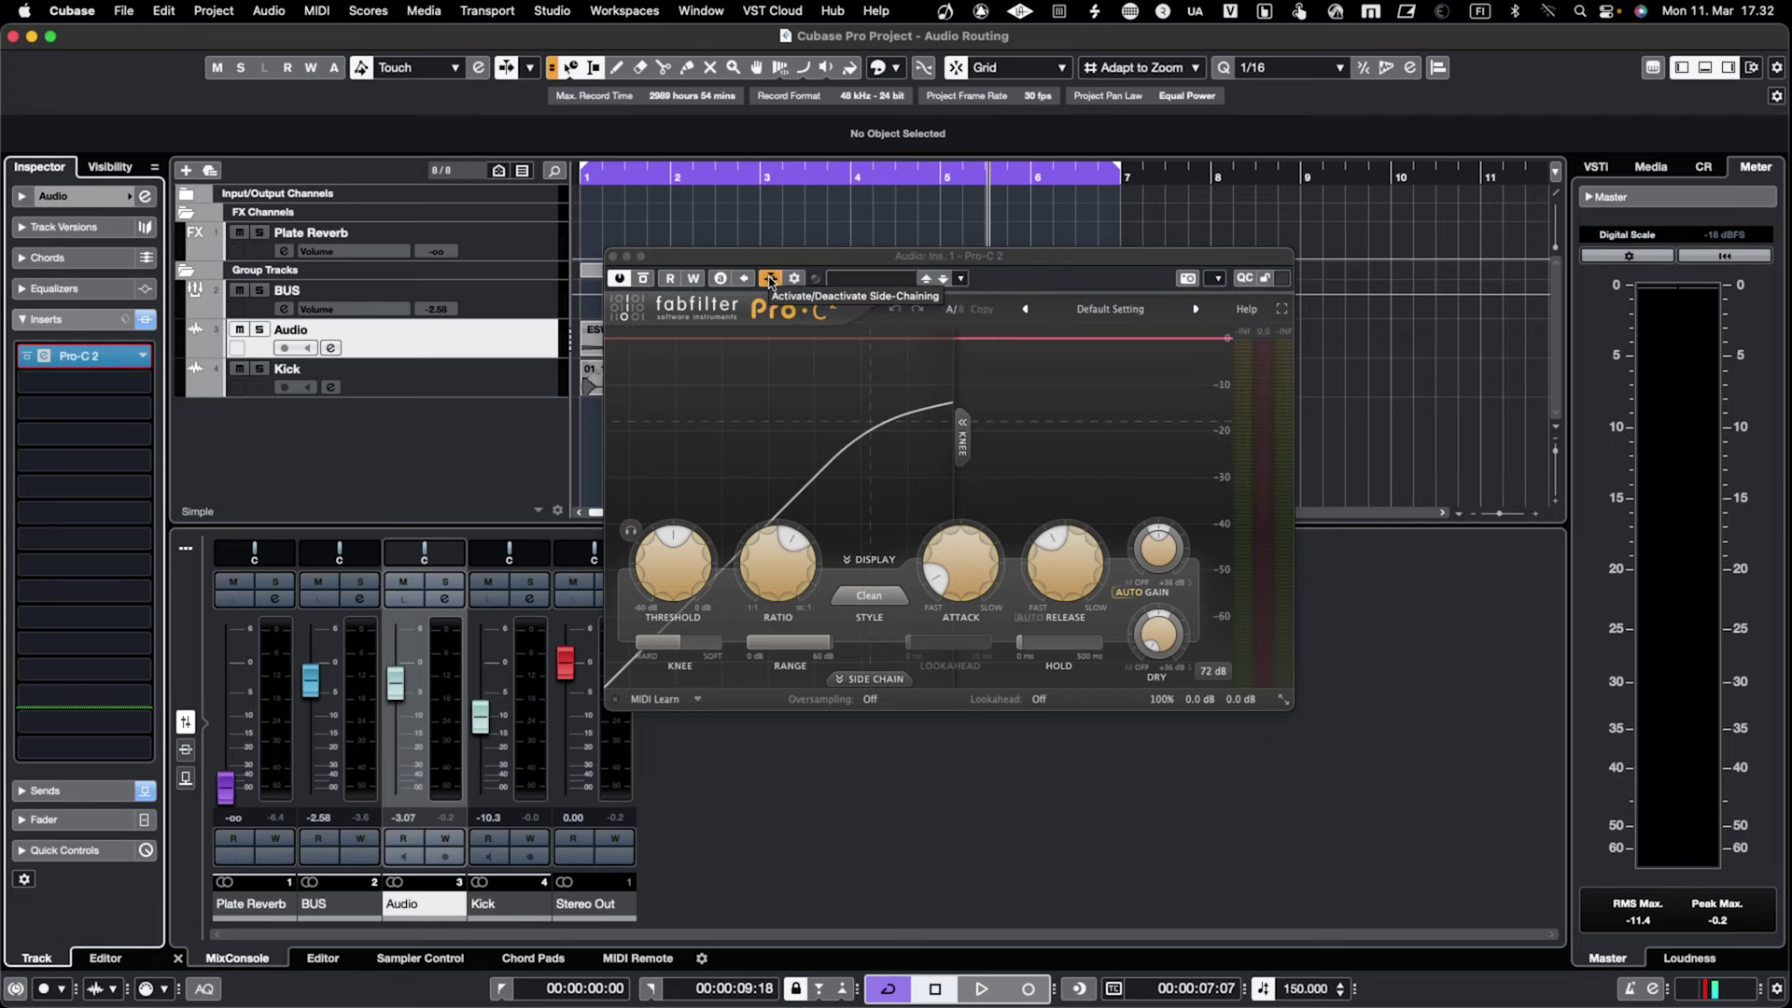
pyautogui.click(771, 280)
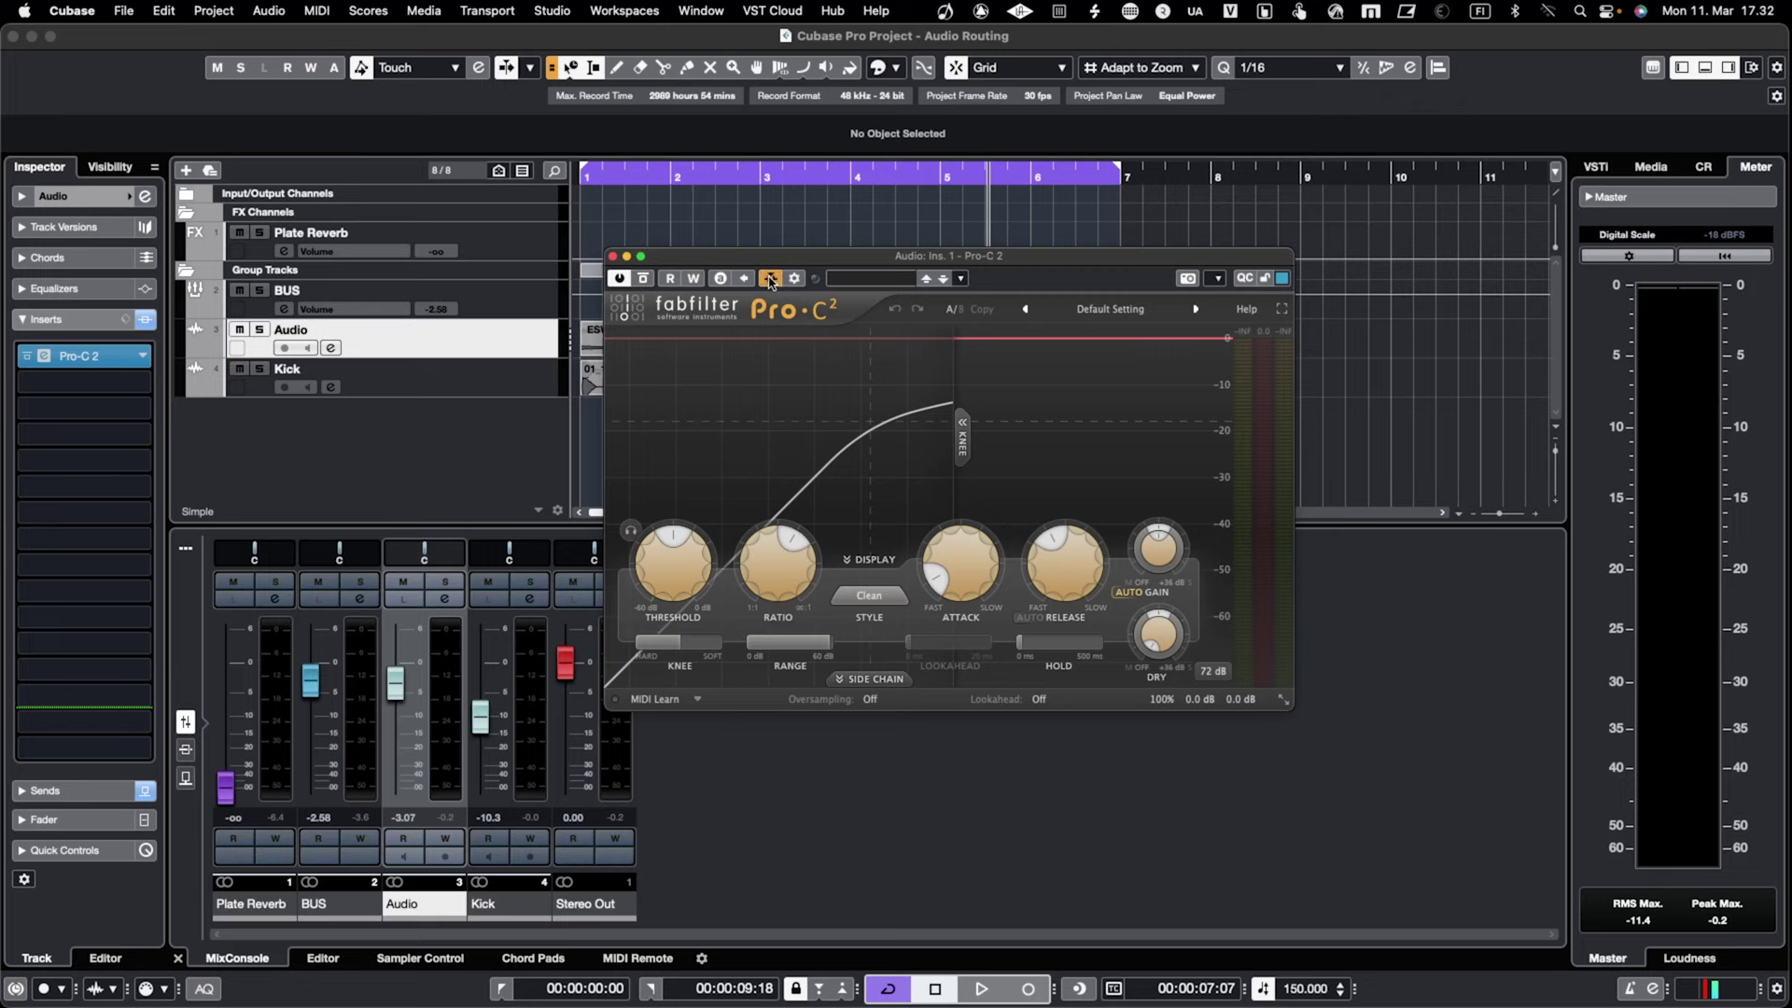
# - Show the Kick track's sends and expand the side-chain section of Pro-C 2
pyautogui.click(464, 385)
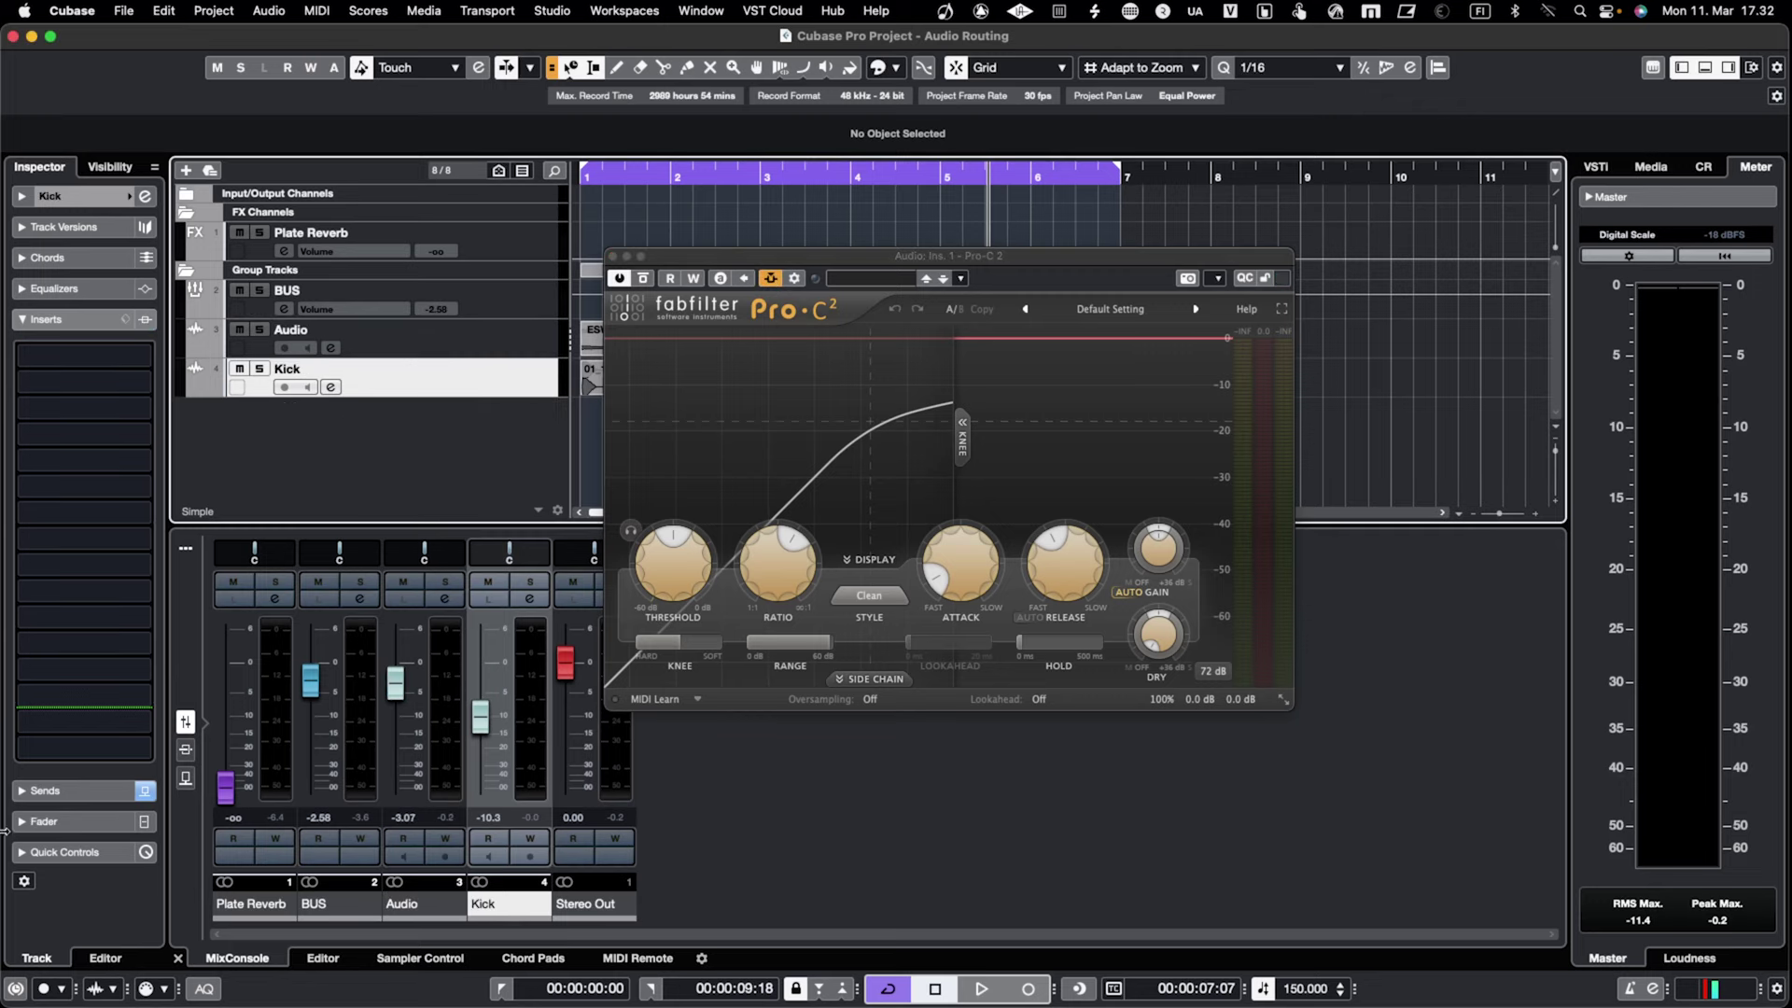
pyautogui.click(74, 790)
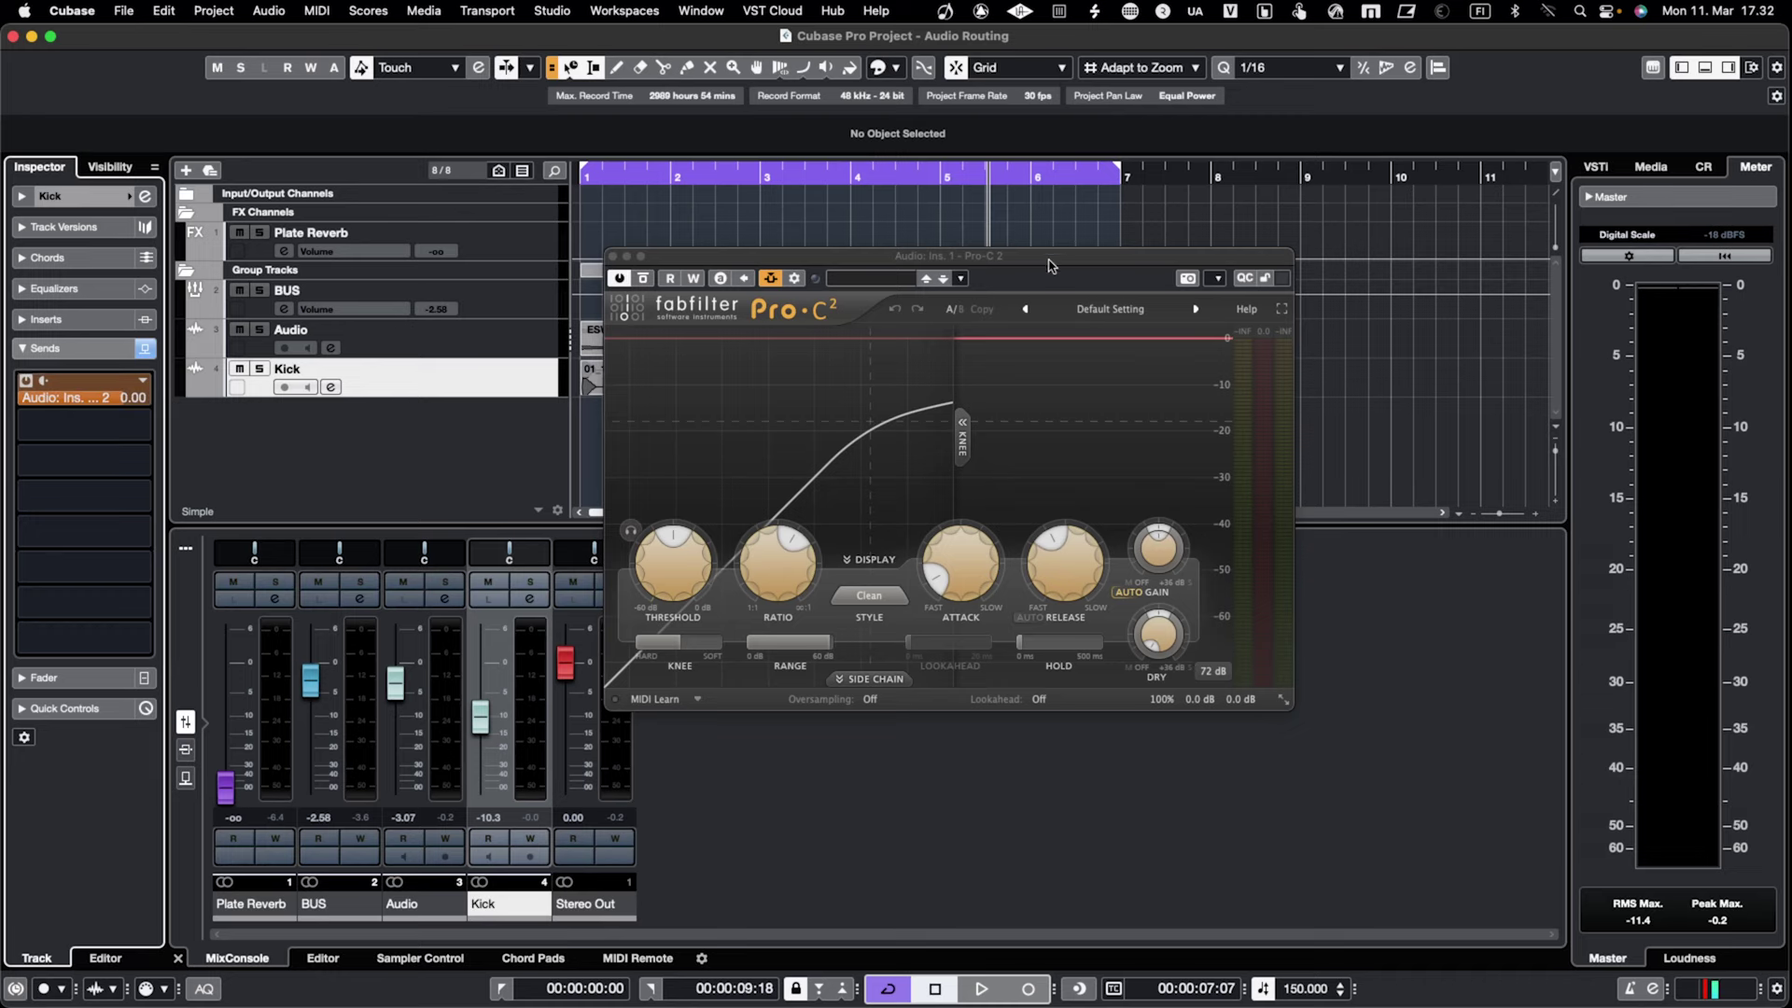
pyautogui.moveTo(1050, 266); pyautogui.dragTo(1051, 198)
pyautogui.click(884, 611)
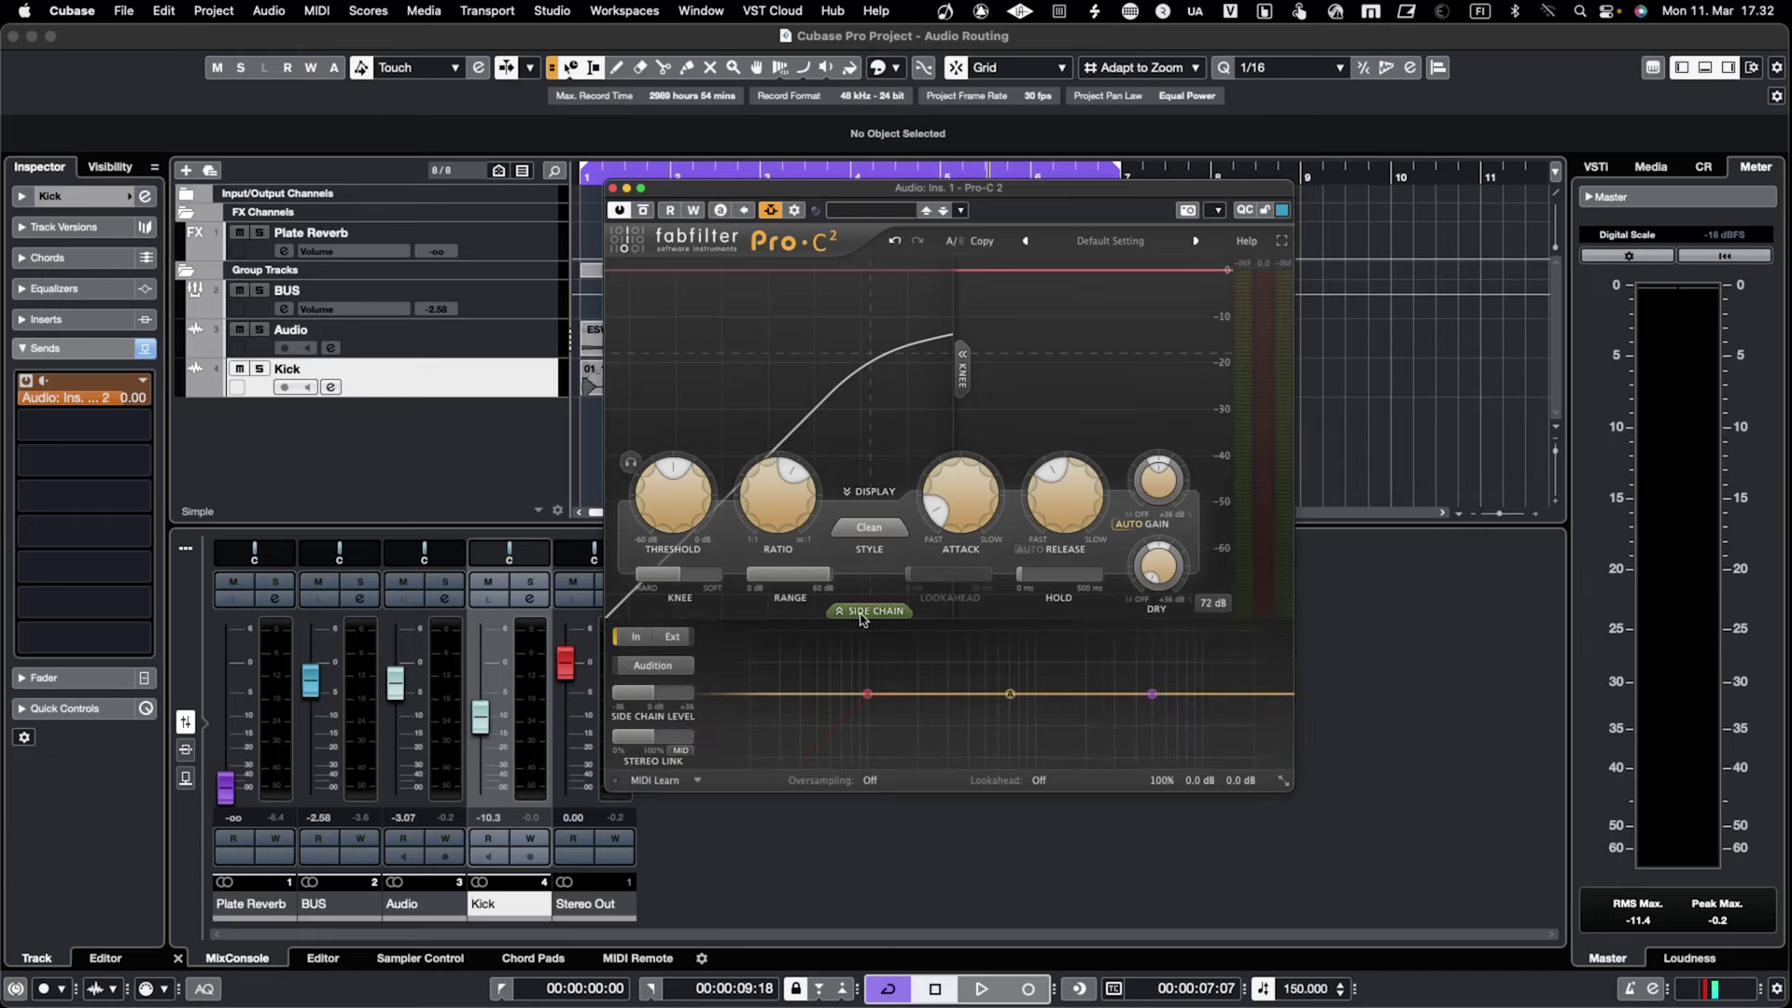
pyautogui.moveTo(964, 188); pyautogui.dragTo(1120, 195)
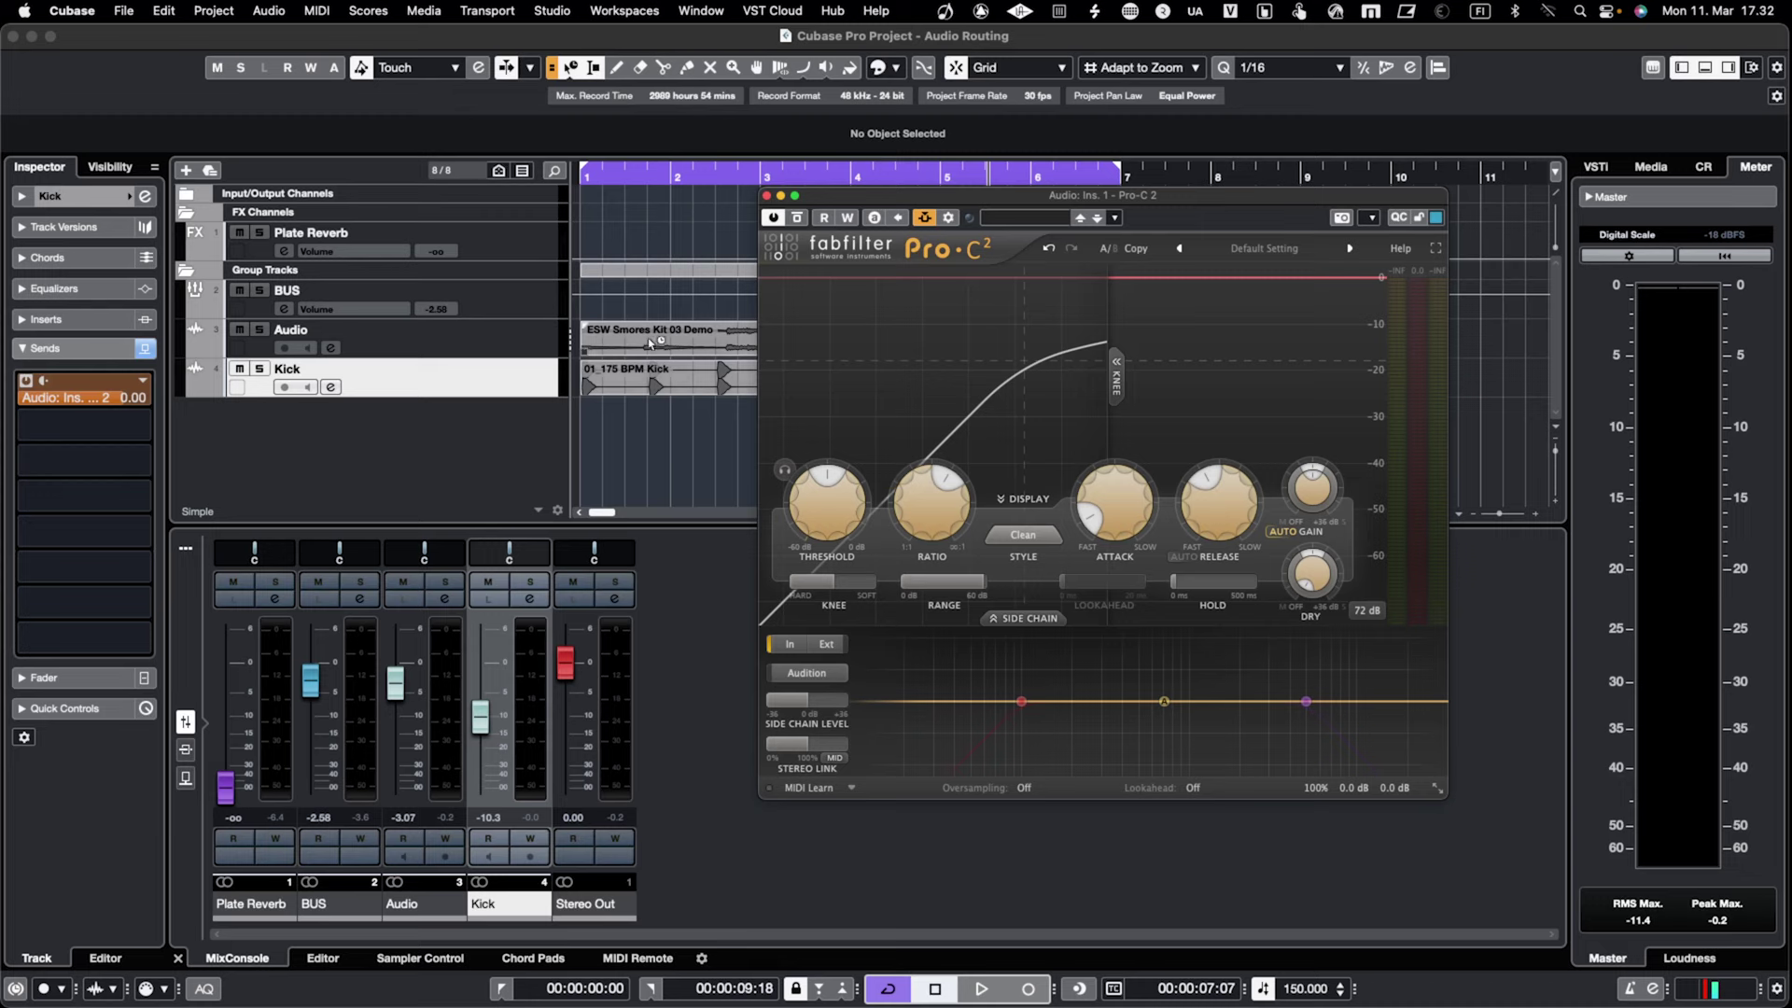
# - Audition Pro-C 2 with its internal side-chain input, stop playback, and switch the side-chain input to Ext
pyautogui.press('space')
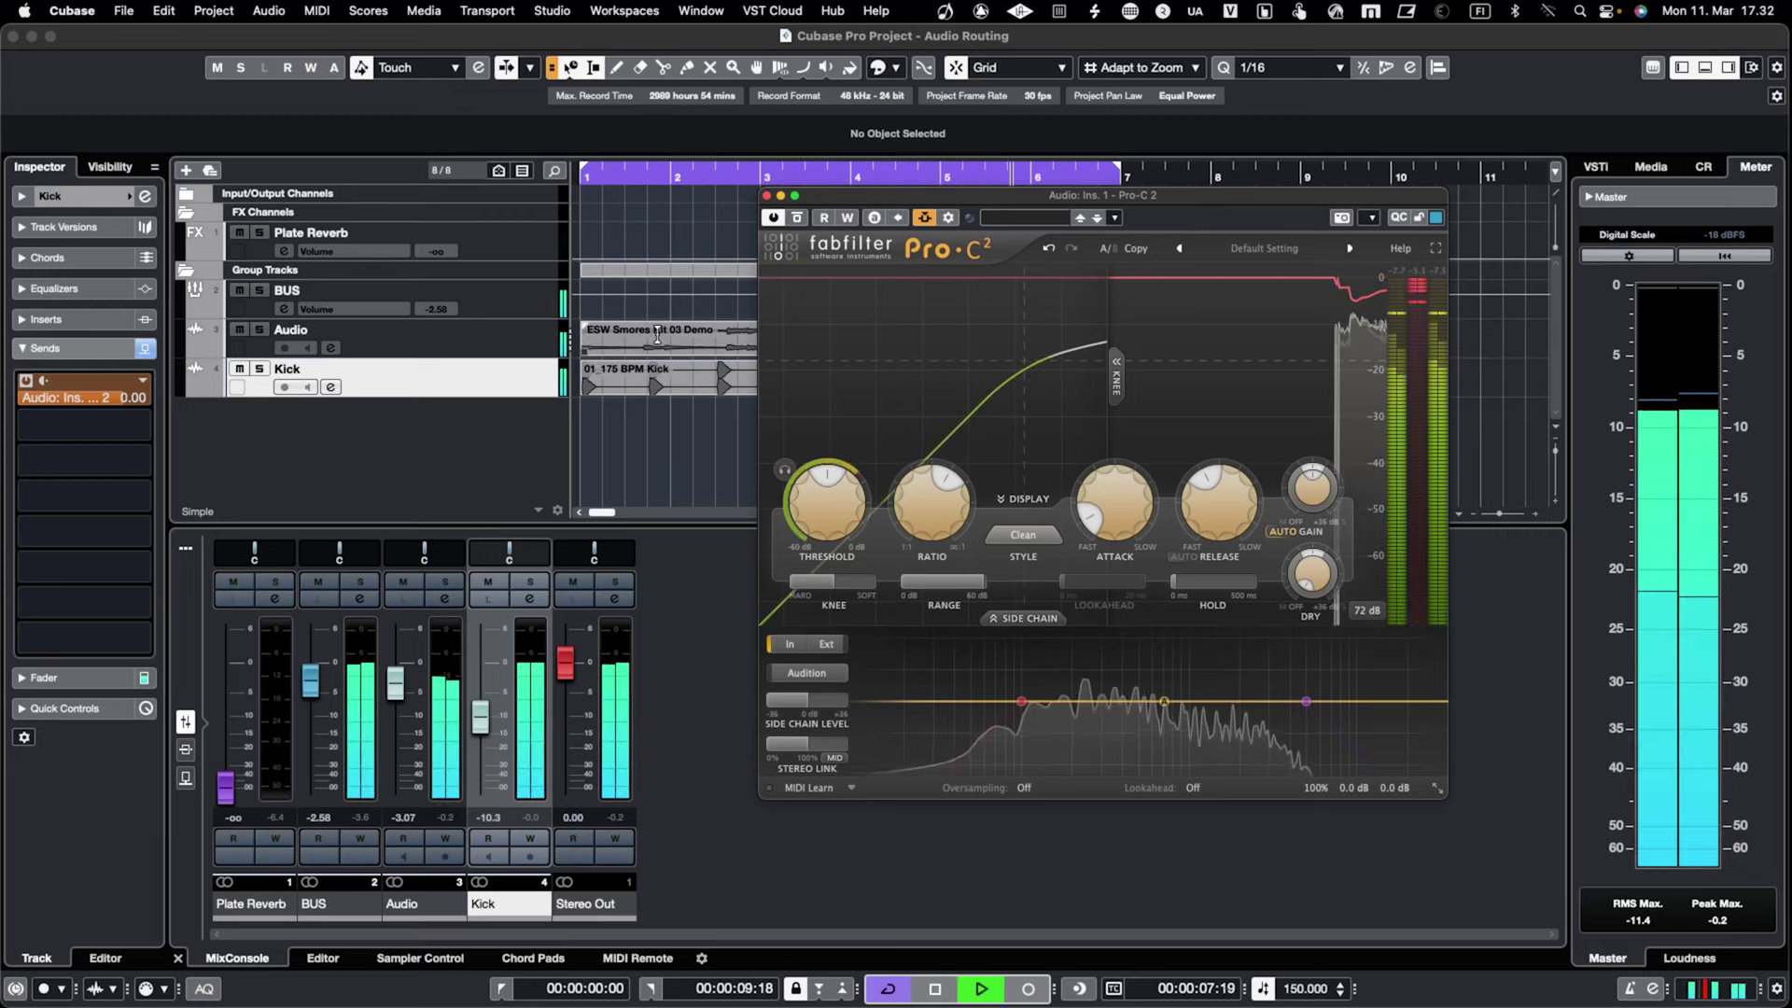
pyautogui.moveTo(829, 494)
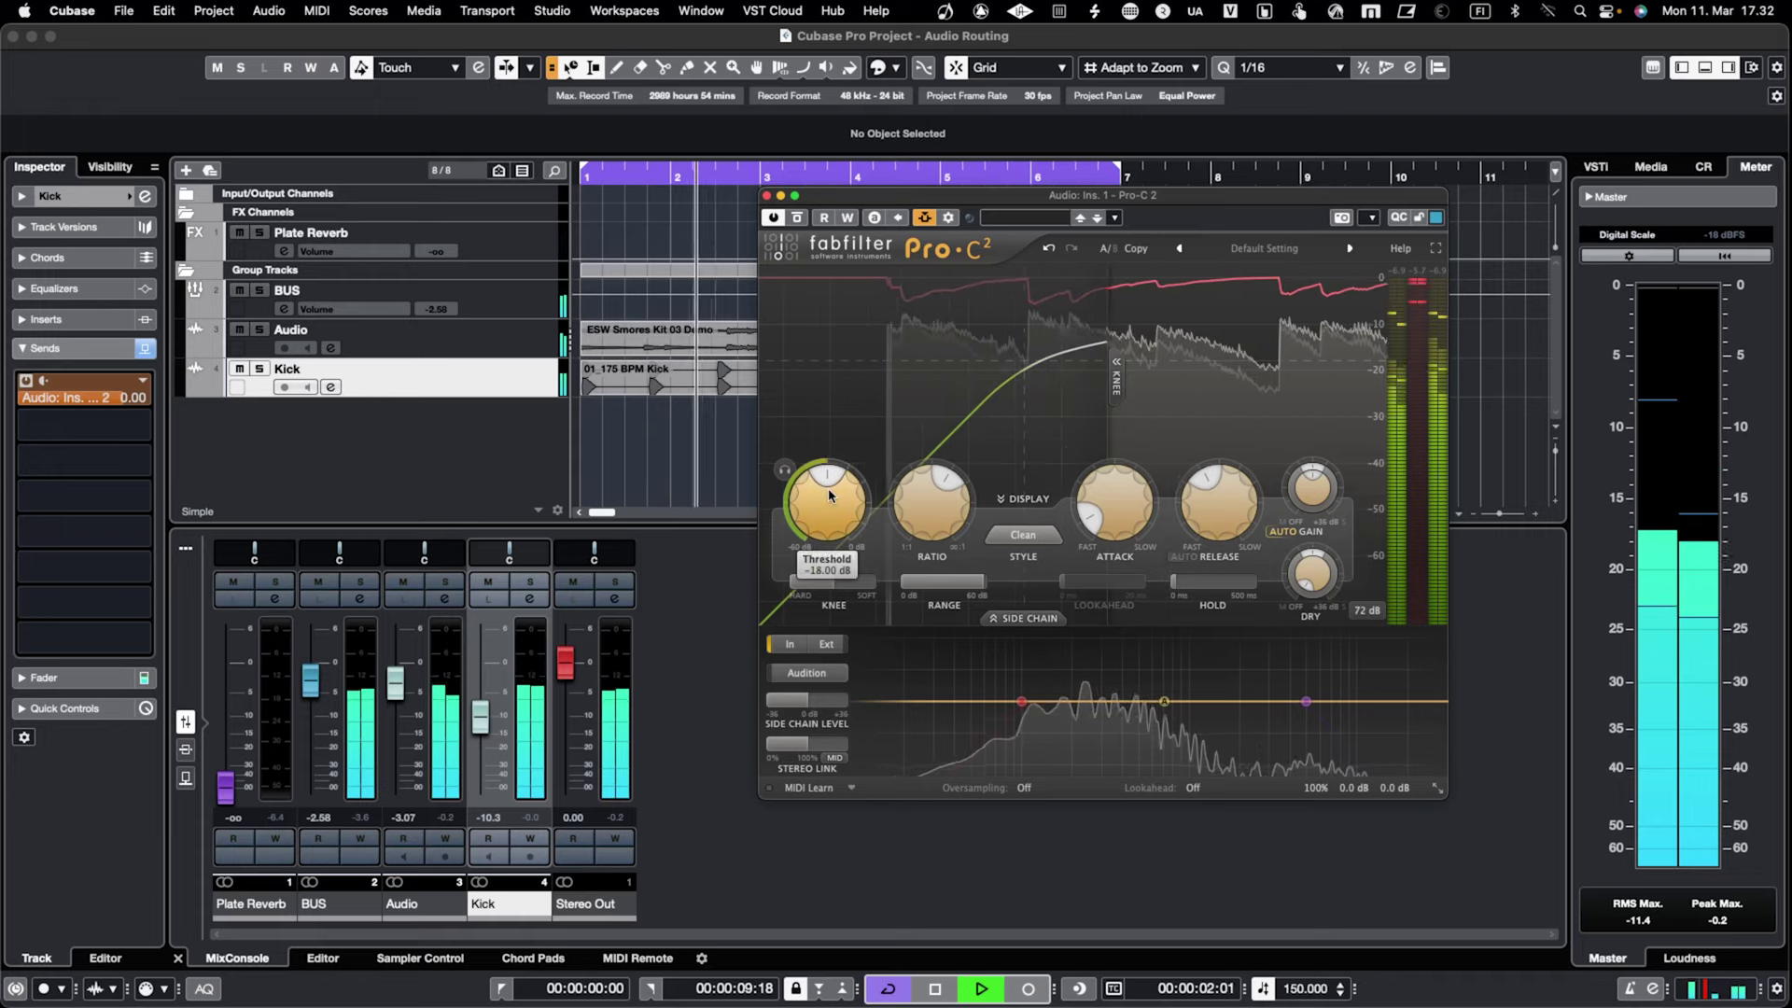
pyautogui.press('space')
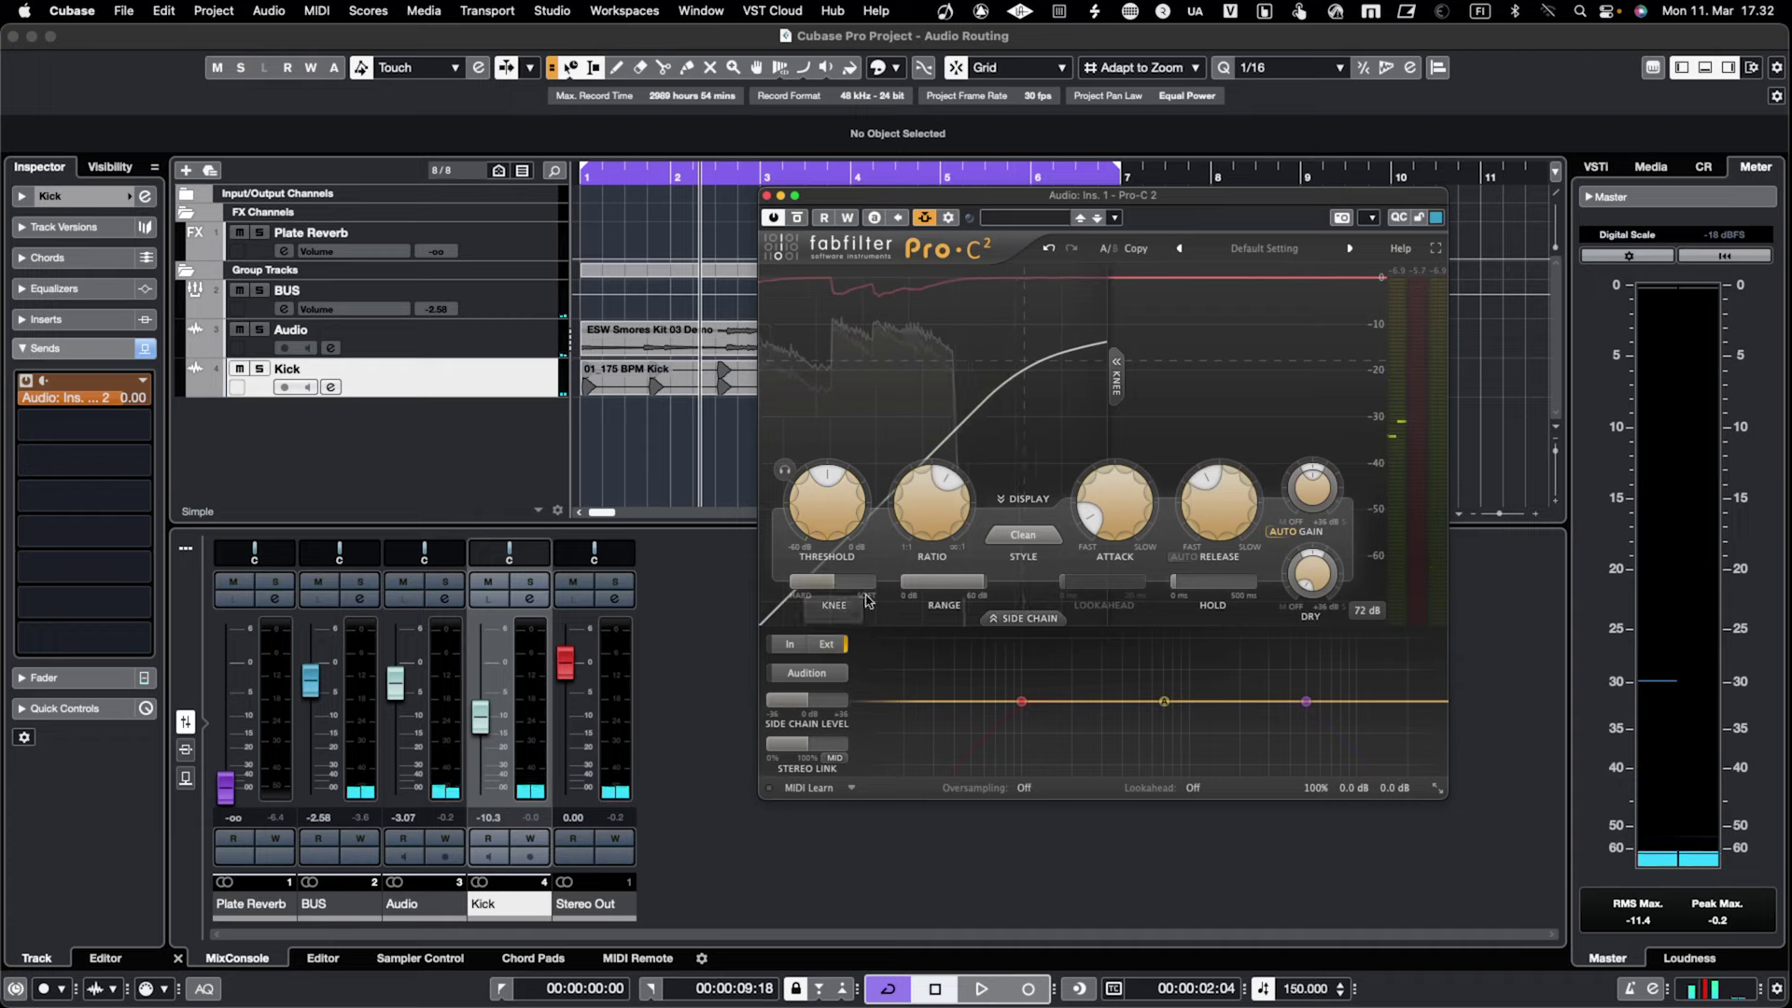
# - Lower the Pro-C 2 threshold and set its release to 322.7 ms, auditioning the kick-triggered compression during playback
pyautogui.press('space')
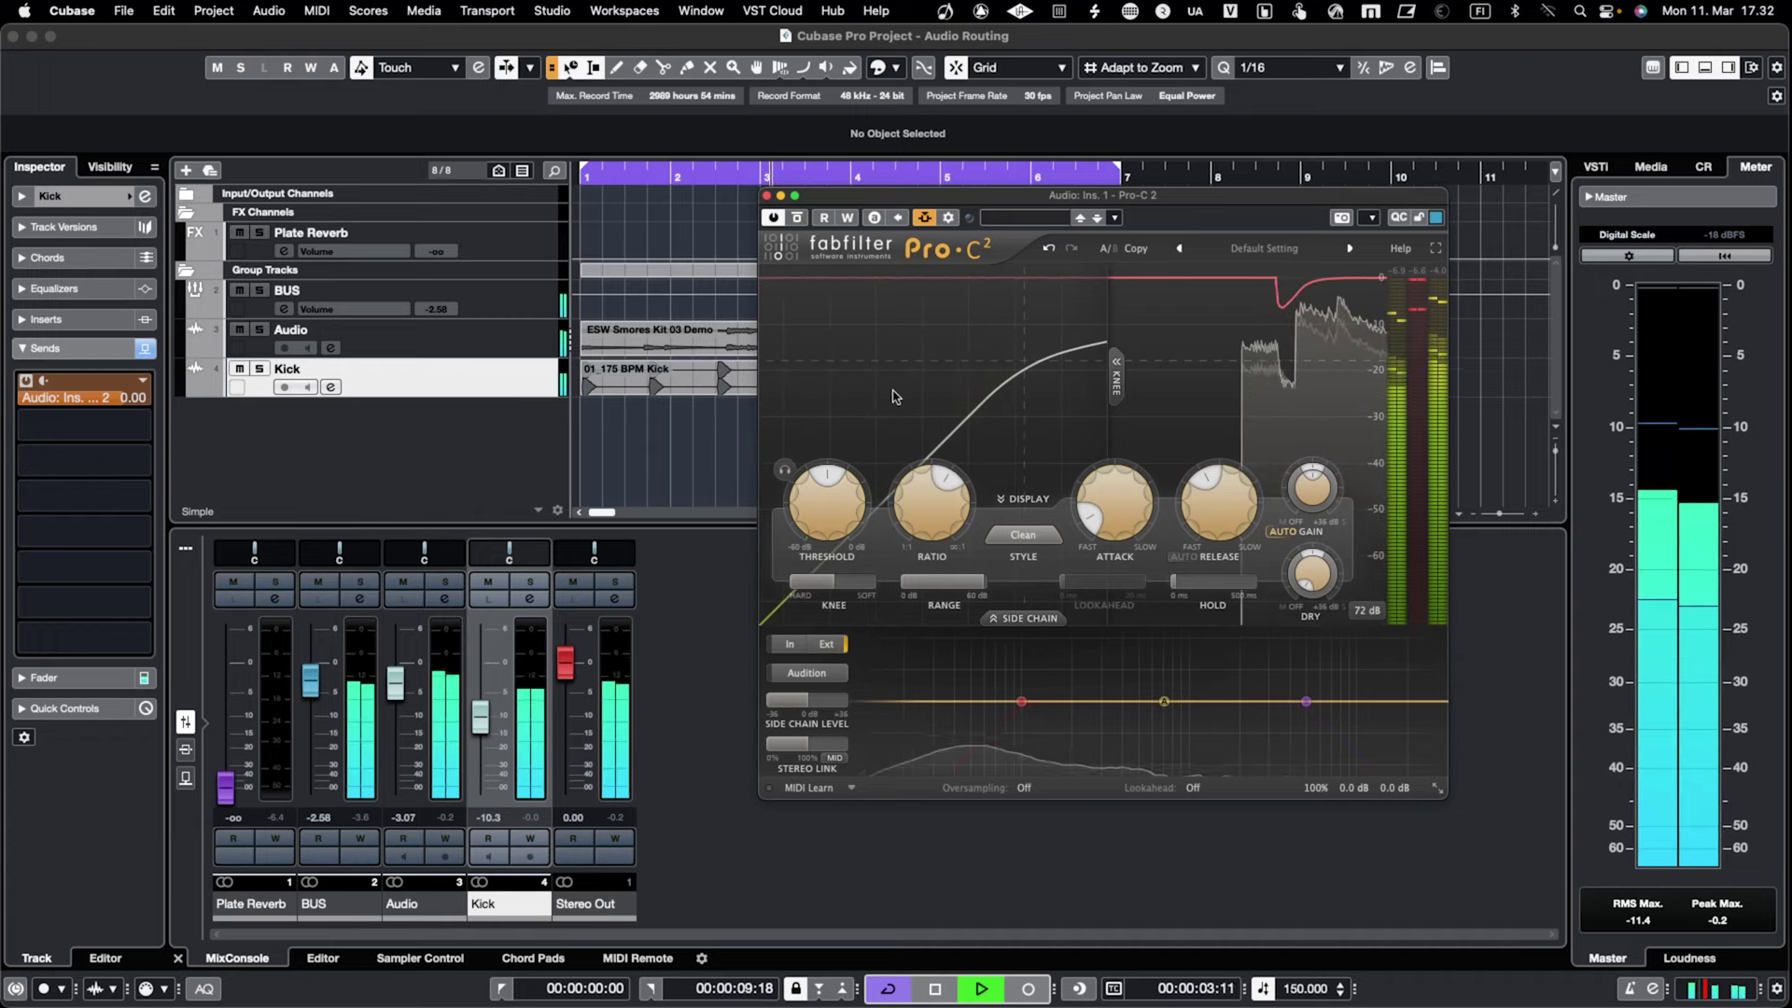
pyautogui.moveTo(832, 494); pyautogui.dragTo(830, 535)
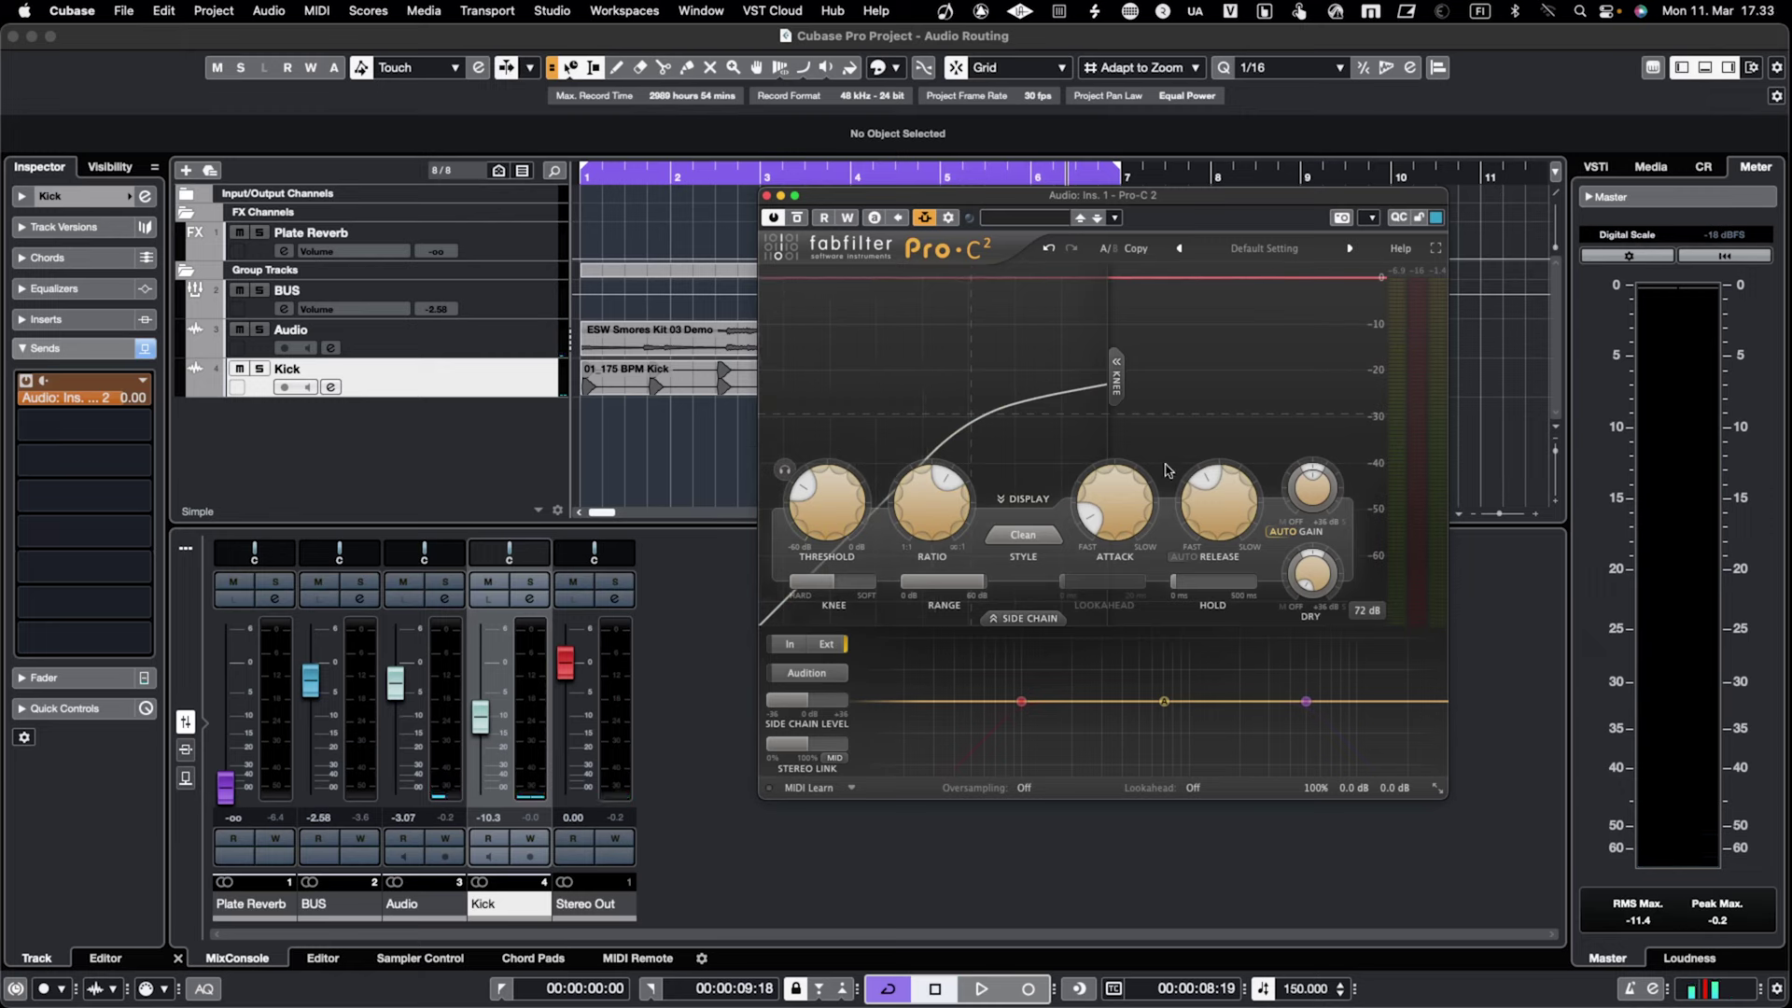
pyautogui.moveTo(1202, 495)
pyautogui.moveTo(1204, 503); pyautogui.dragTo(1211, 476)
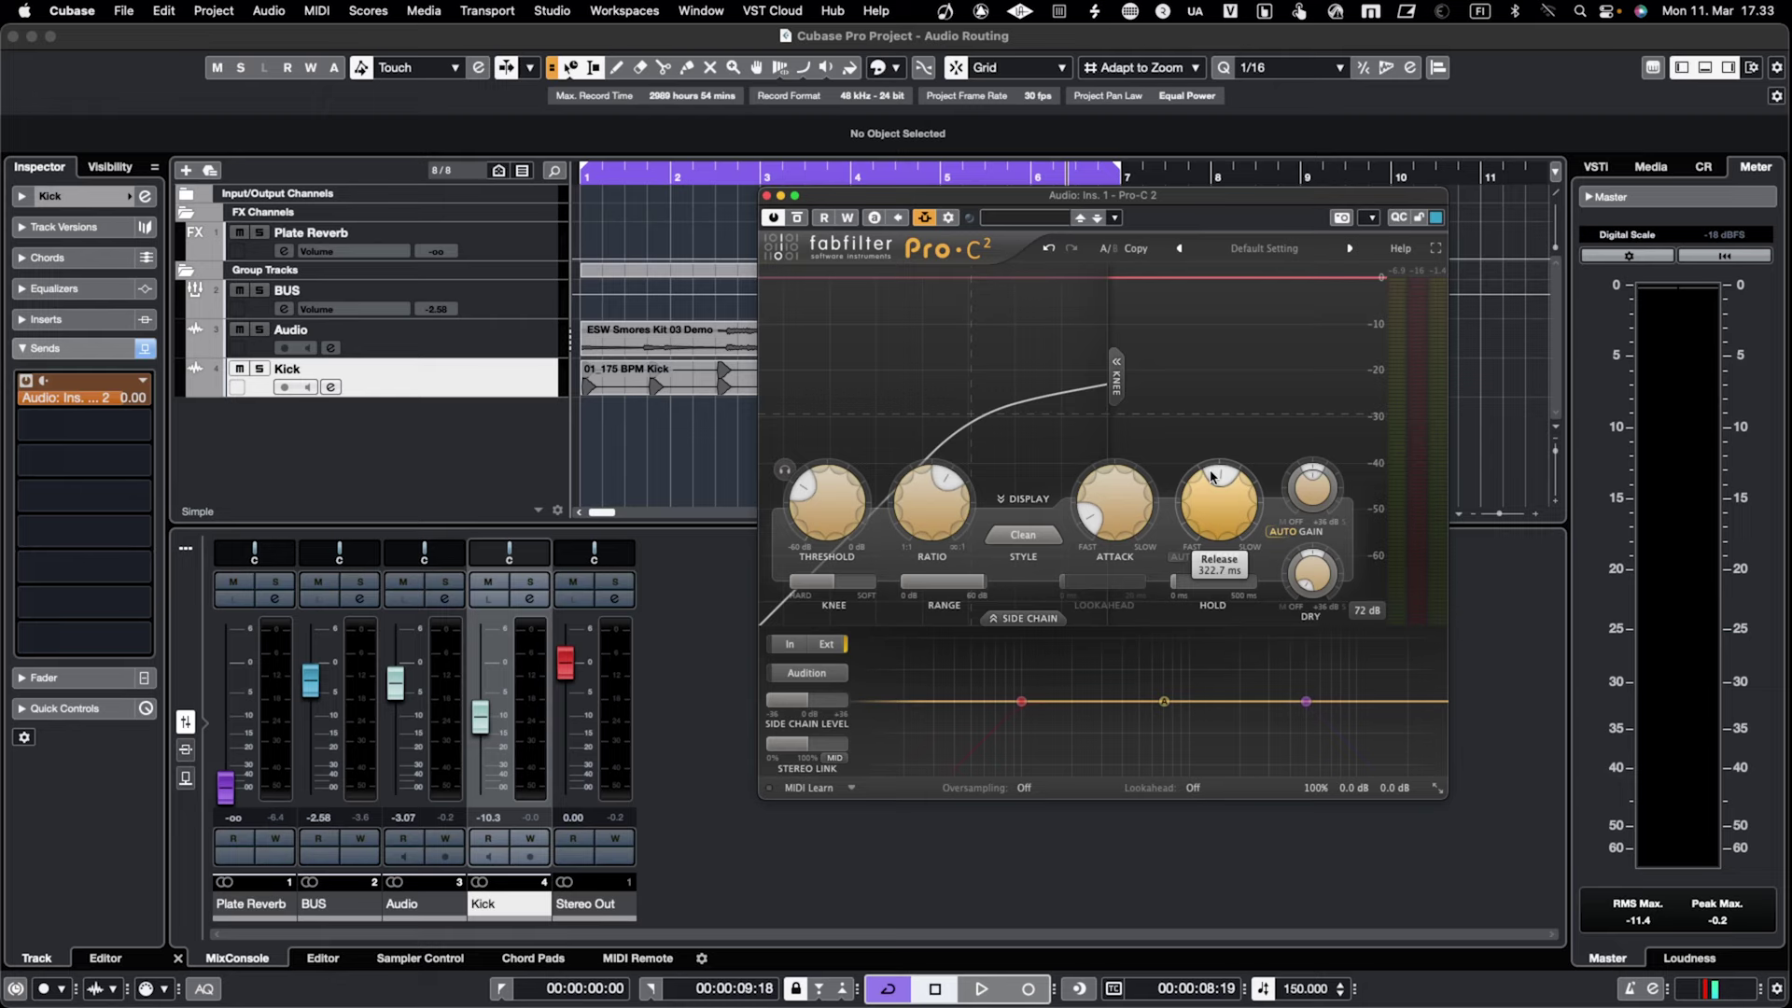
pyautogui.press('space')
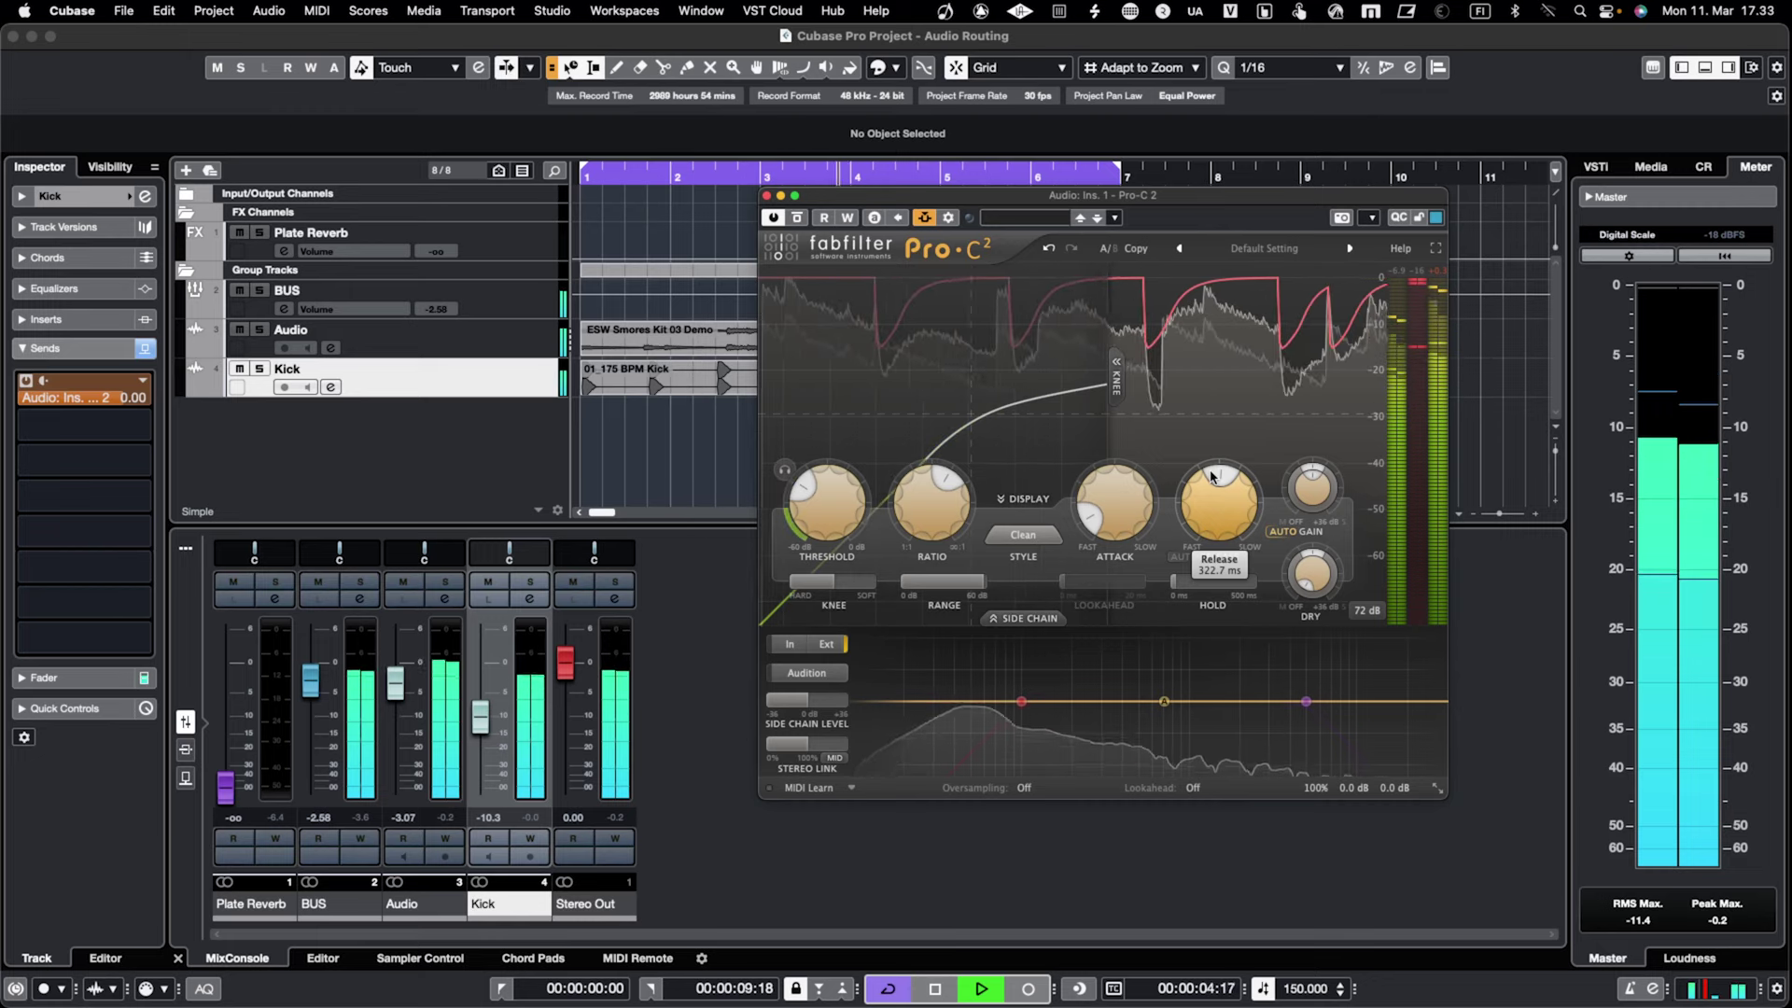
pyautogui.press('space')
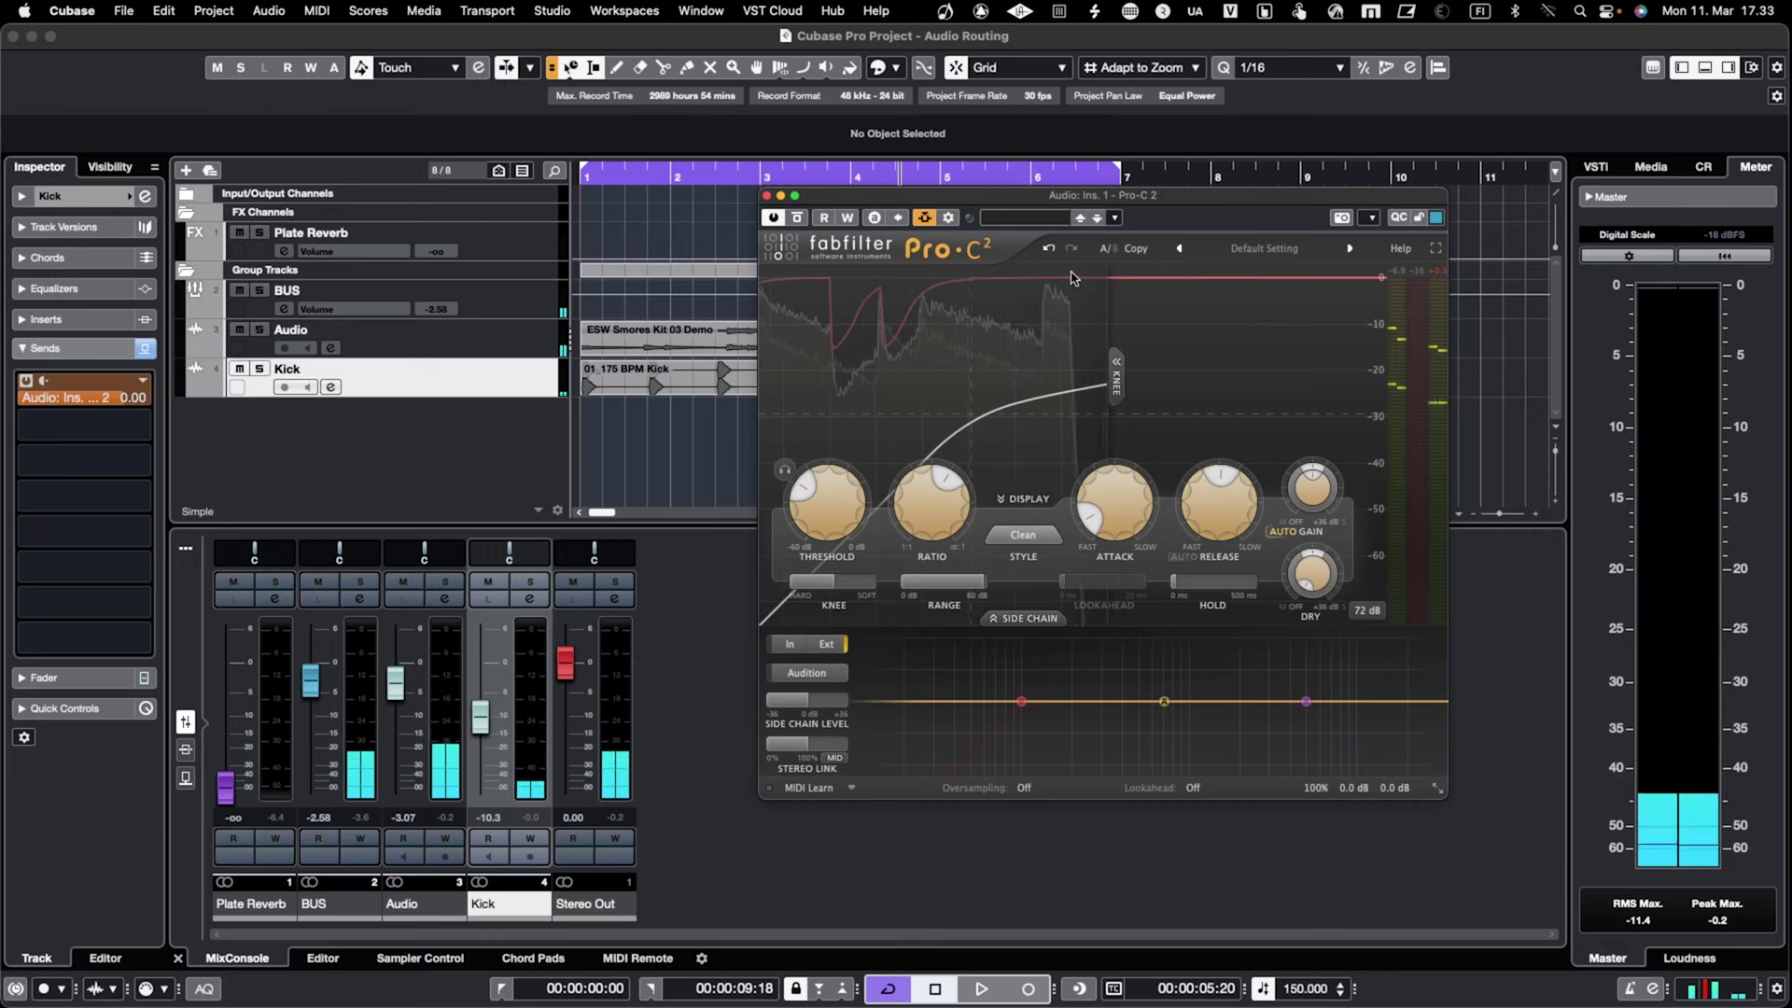
# - Open the side-chain routing settings of Pro-C 2 to review the Kick source
pyautogui.click(949, 219)
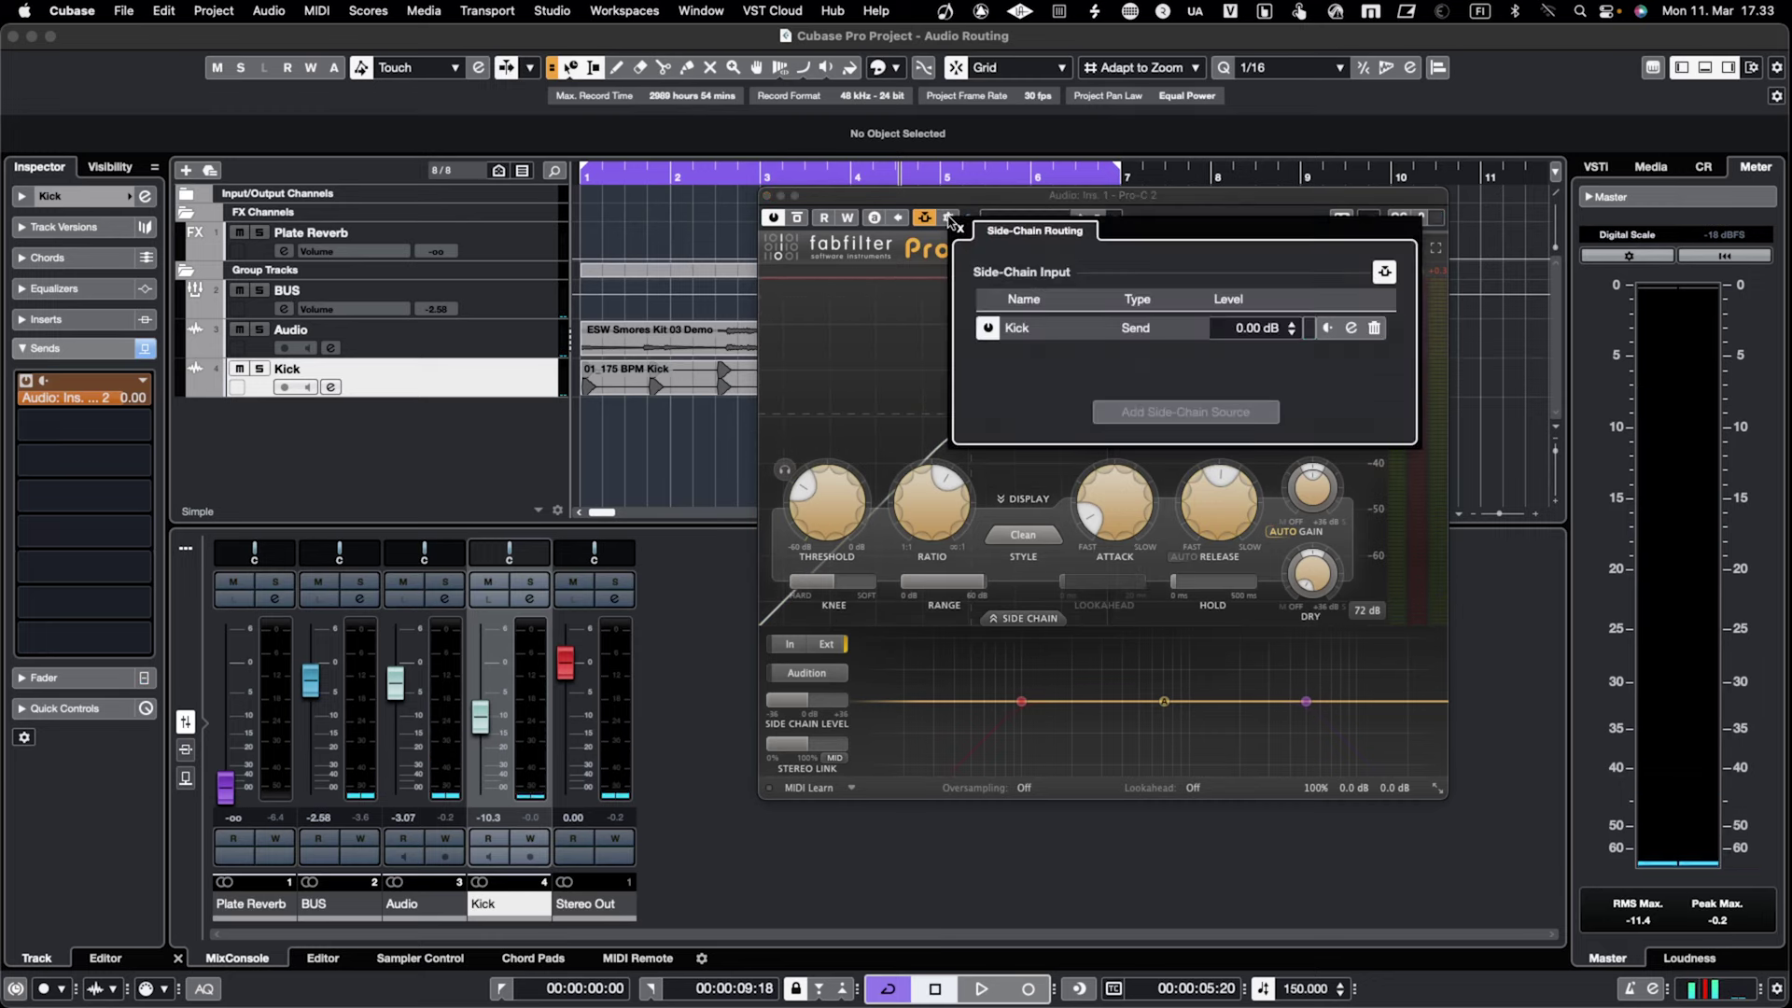